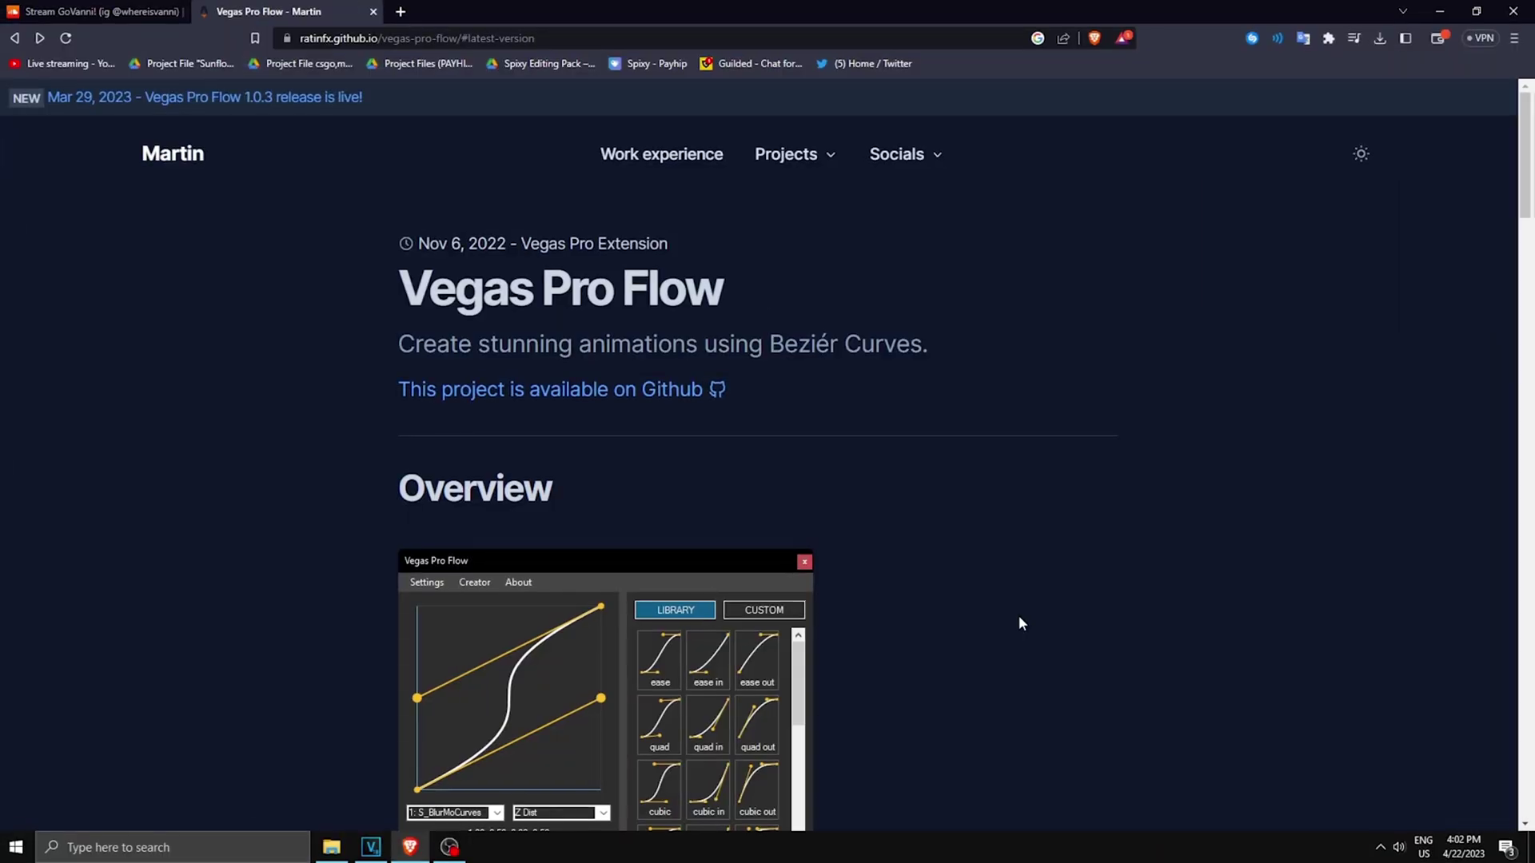
Save the VEGAS Pro 14+ release, VegasProFlow14-1.0.3 (1).zip, to Downloads and open it in WinRAR
scroll(1019, 624, "down", 3)
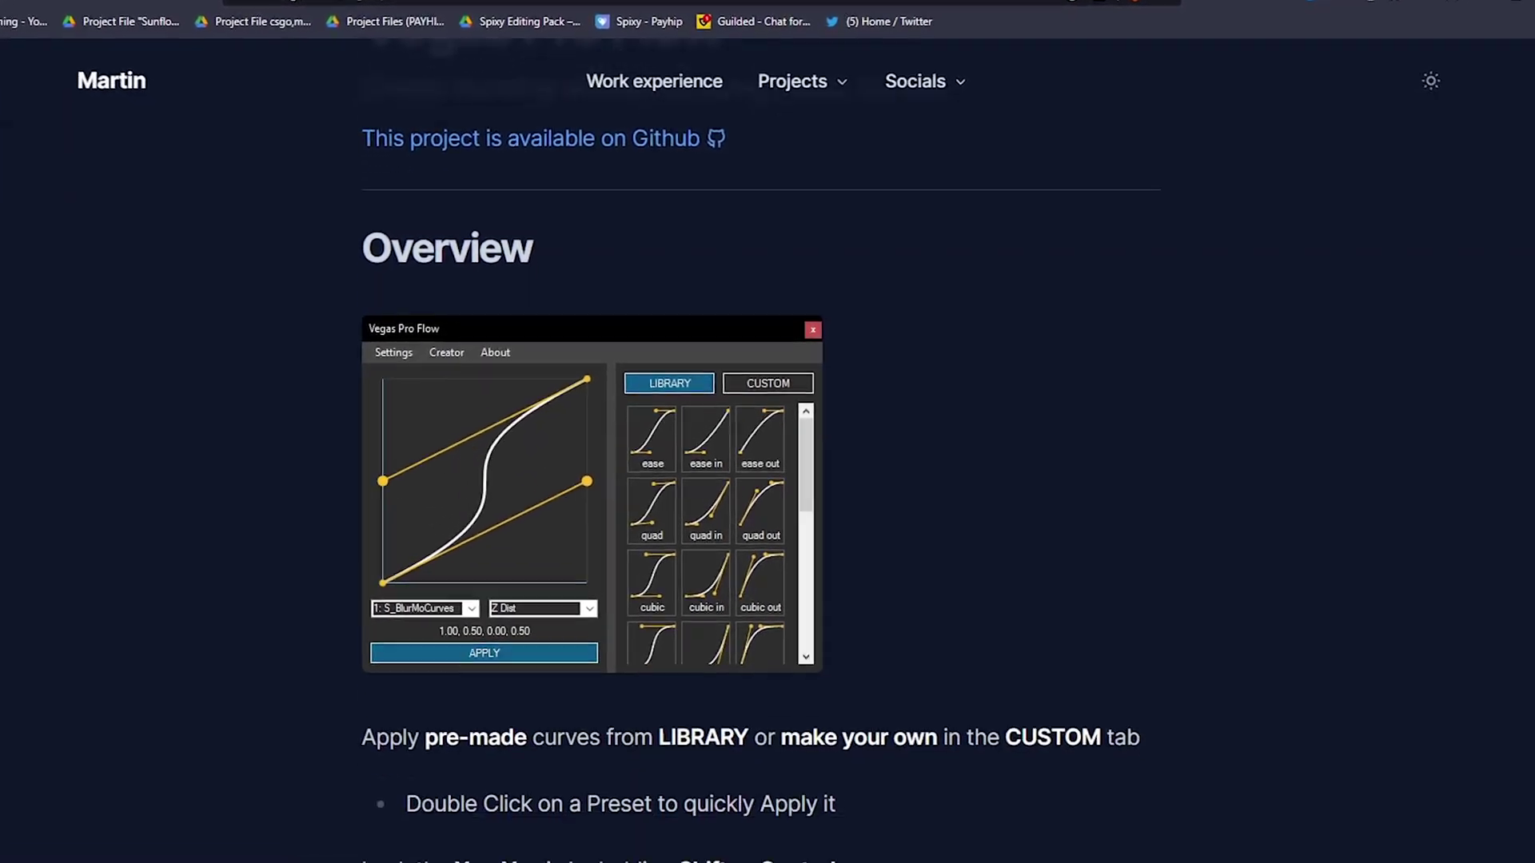
scroll(1321, 361, "down", 4)
scroll(1321, 362, "up", 6)
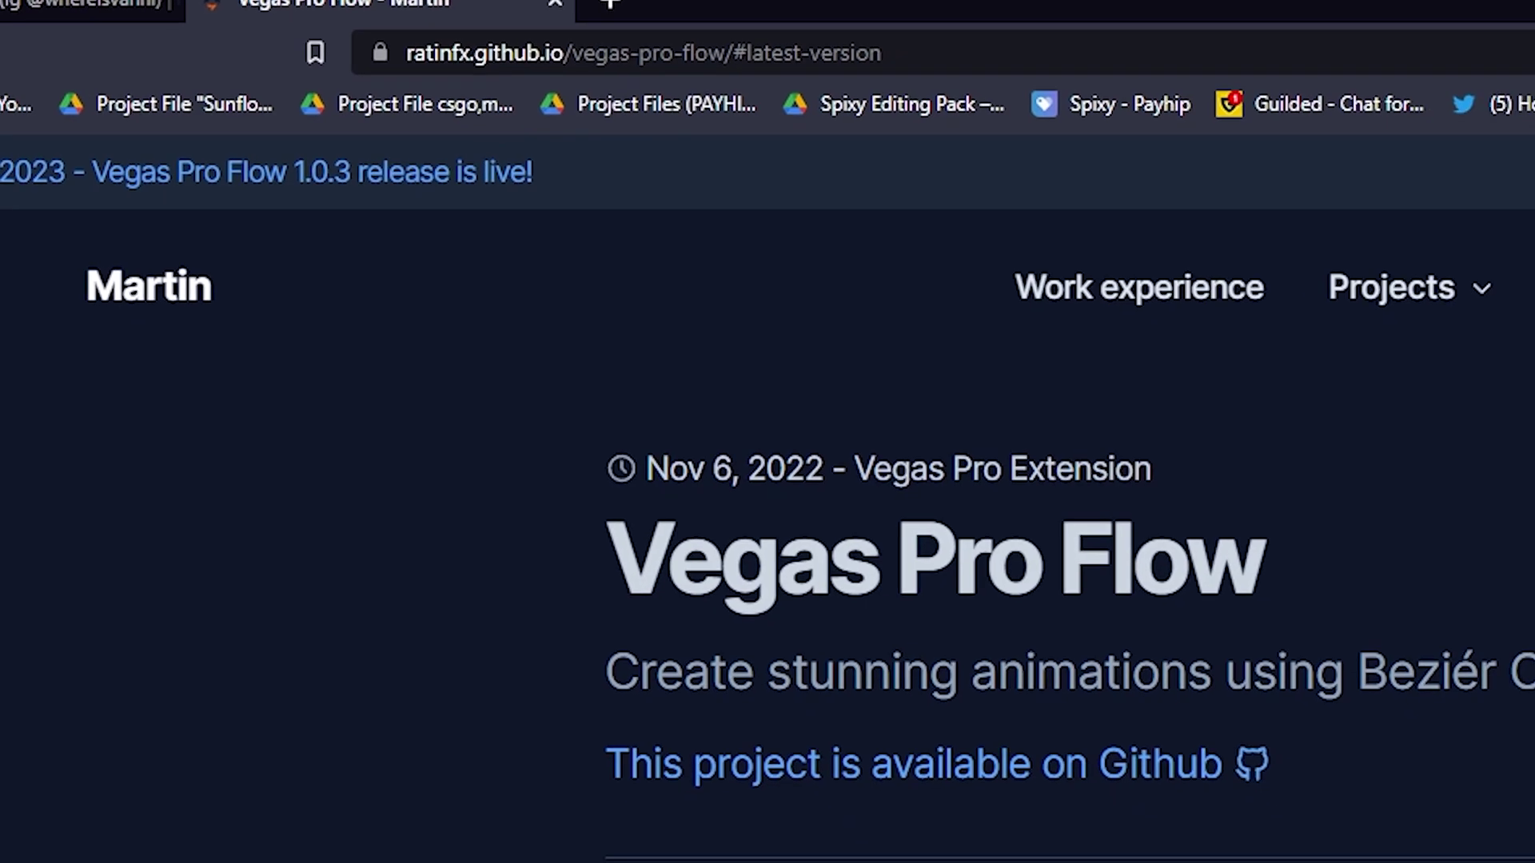
scroll(768, 480, "down", 10)
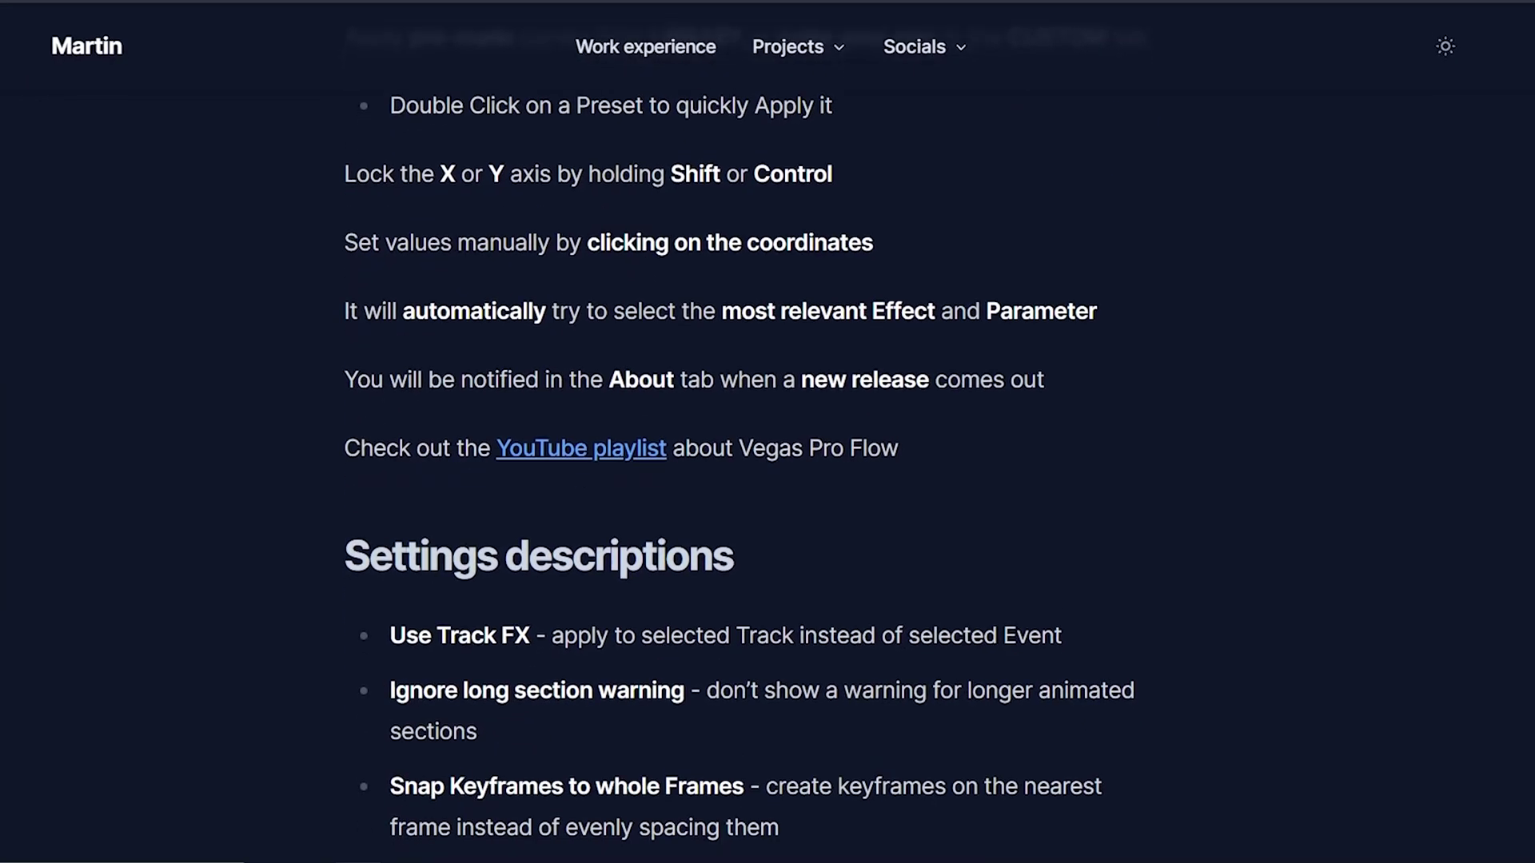
scroll(768, 480, "down", 15)
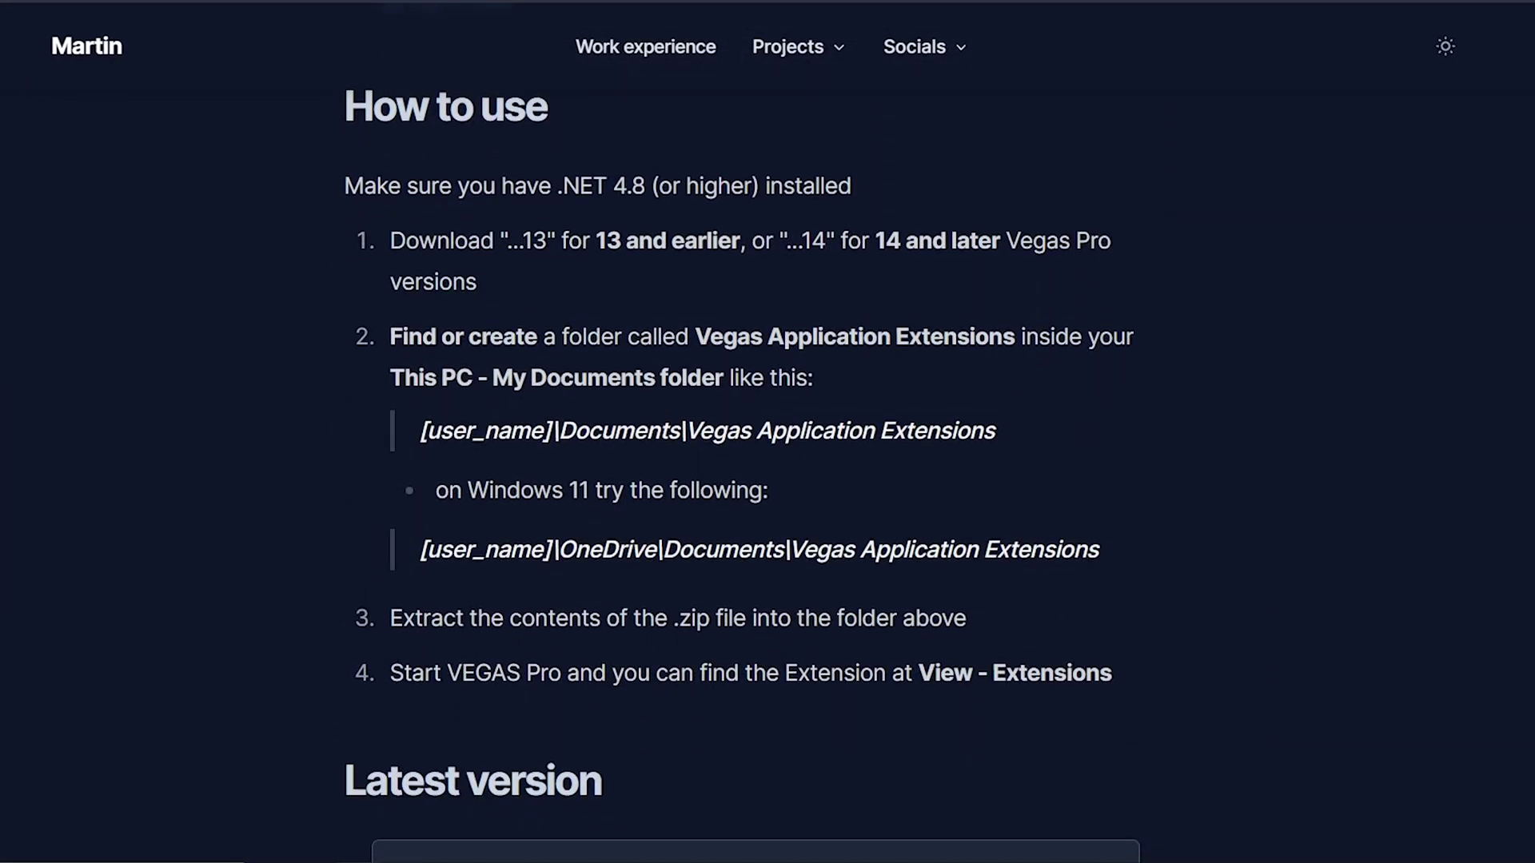
scroll(1394, 276, "down", 8)
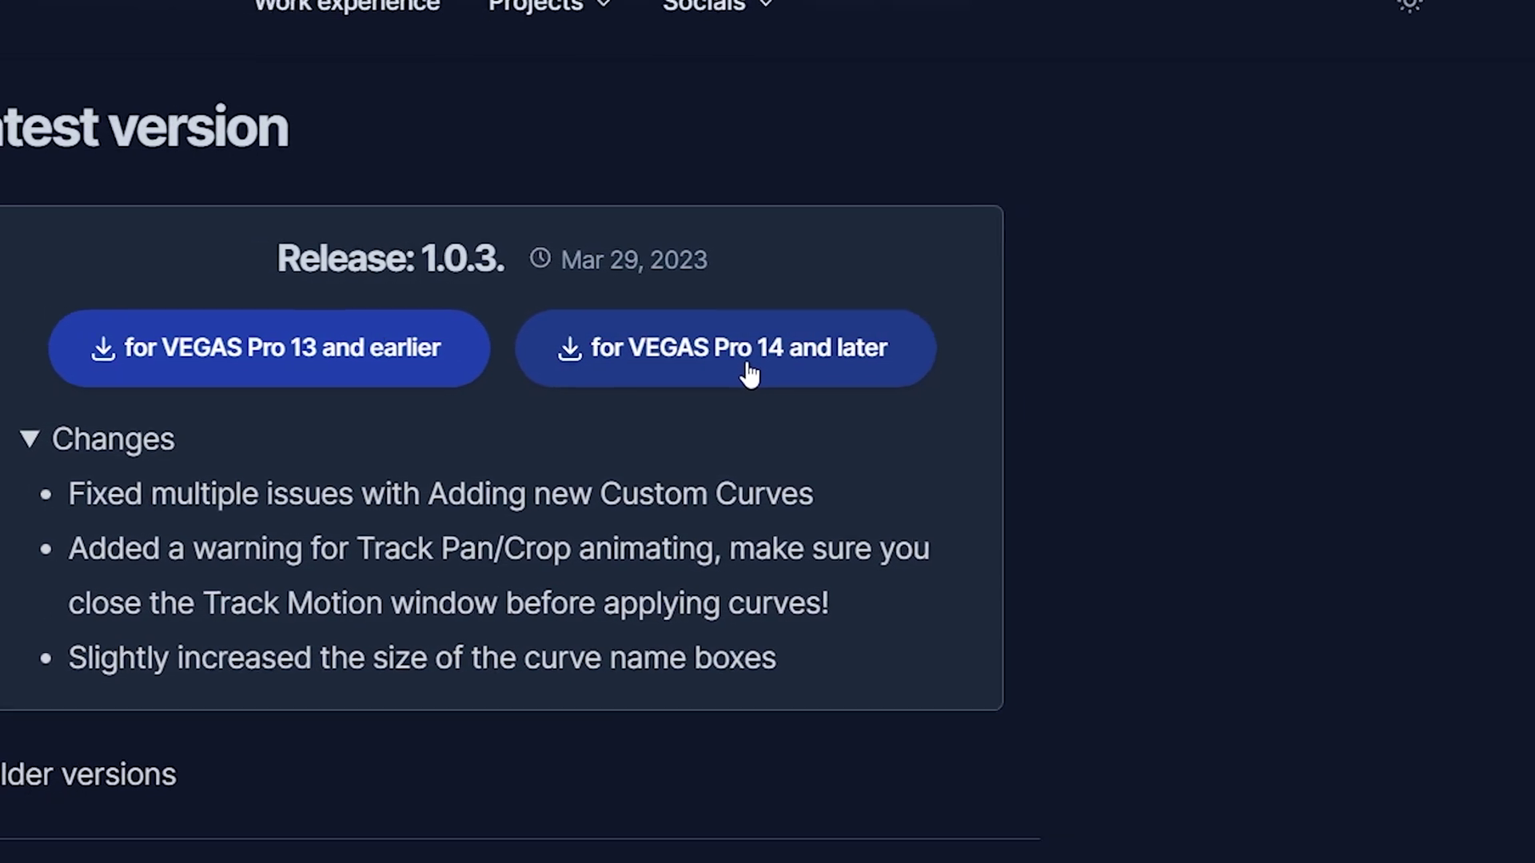
left_click(740, 374)
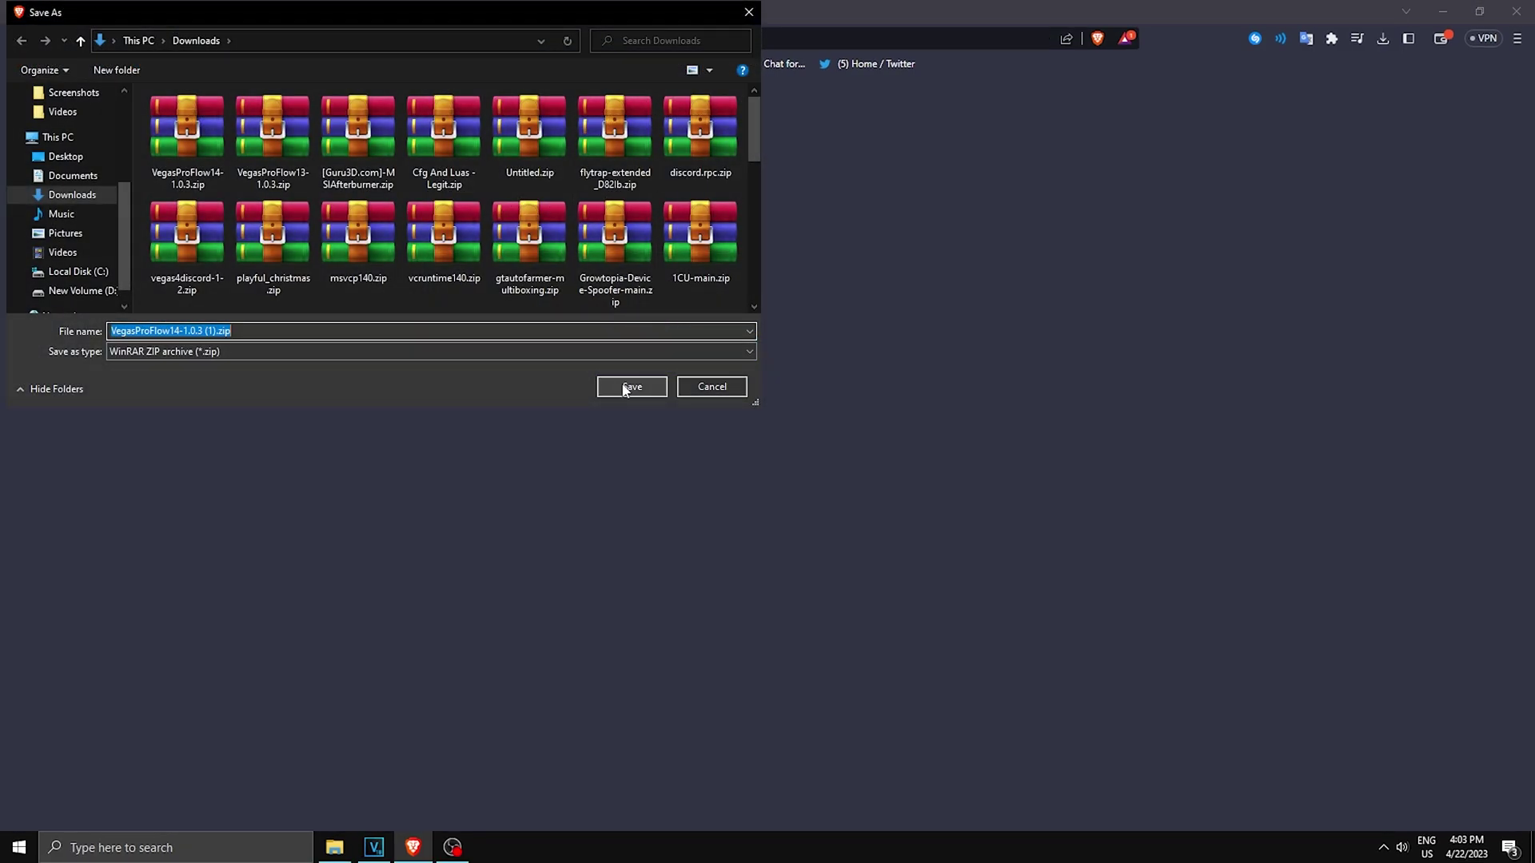
left_click(628, 387)
left_click(1192, 75)
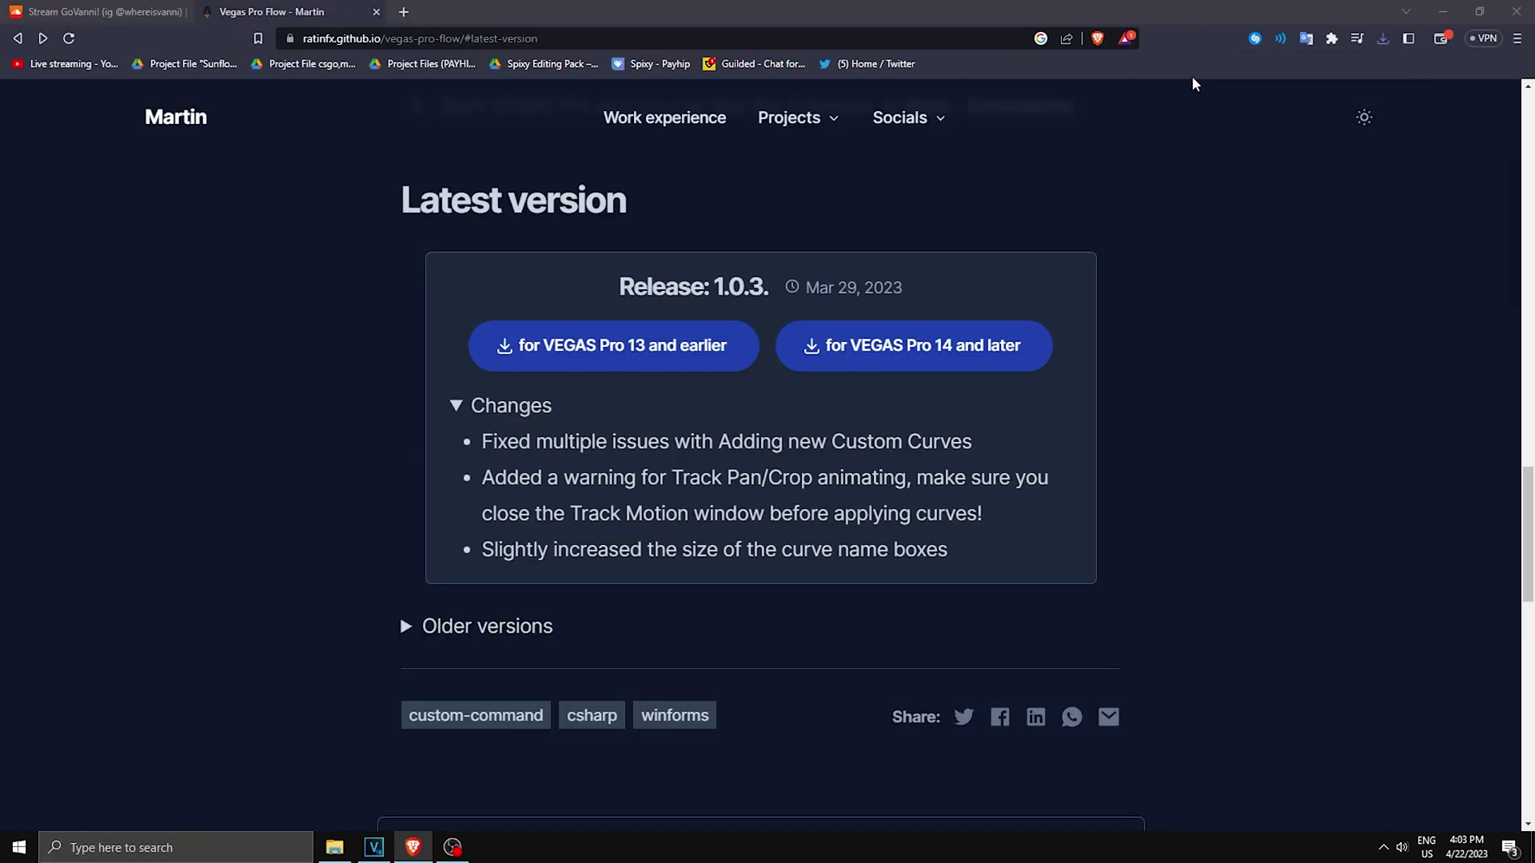
Move the WinRAR window higher and close the licence purchase reminder
left_click_drag(932, 355, 907, 146)
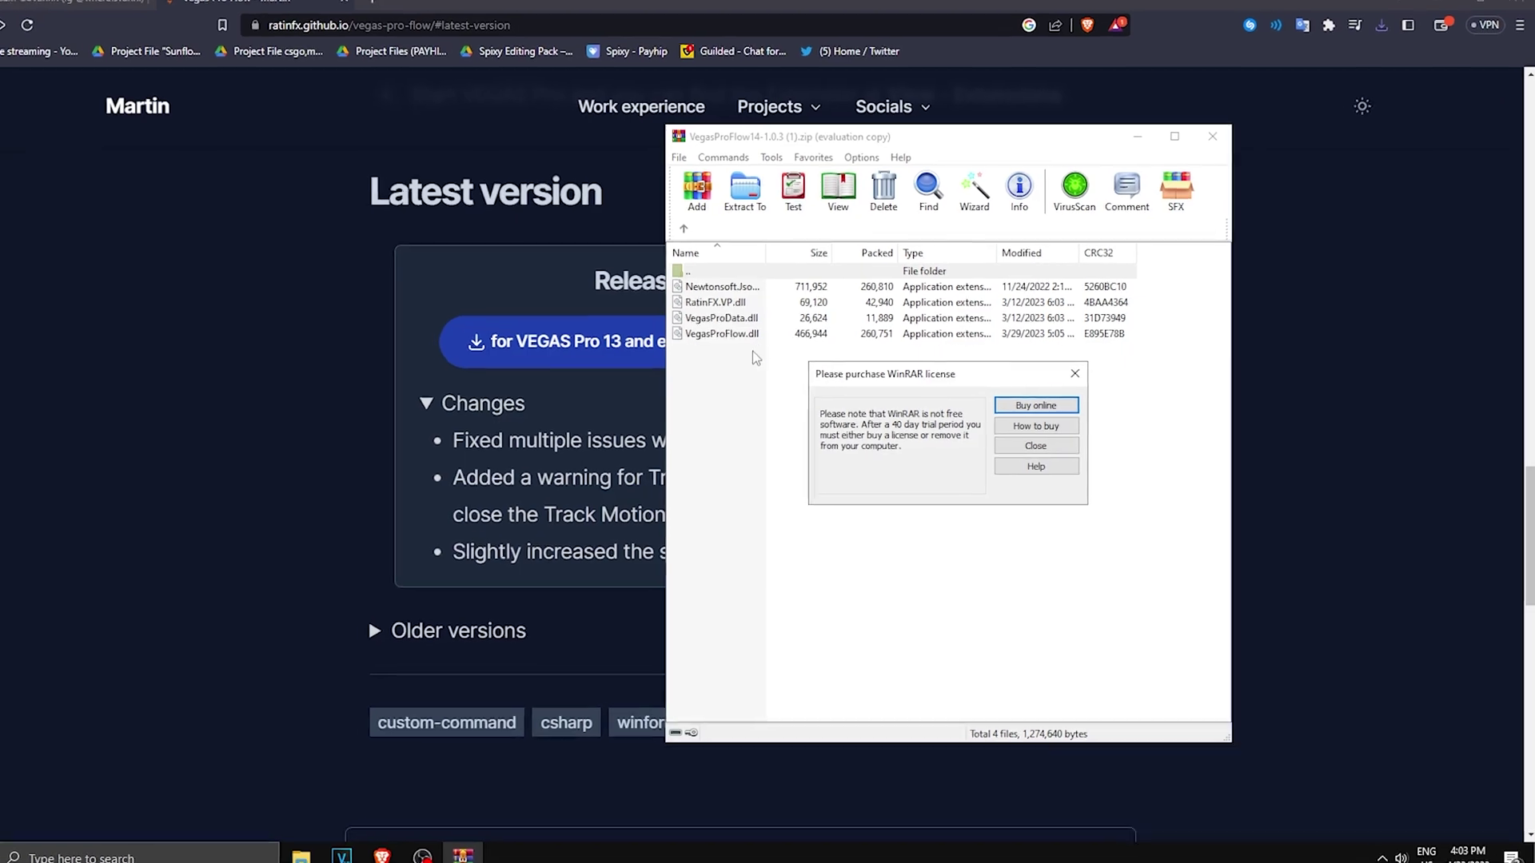
left_click(1028, 468)
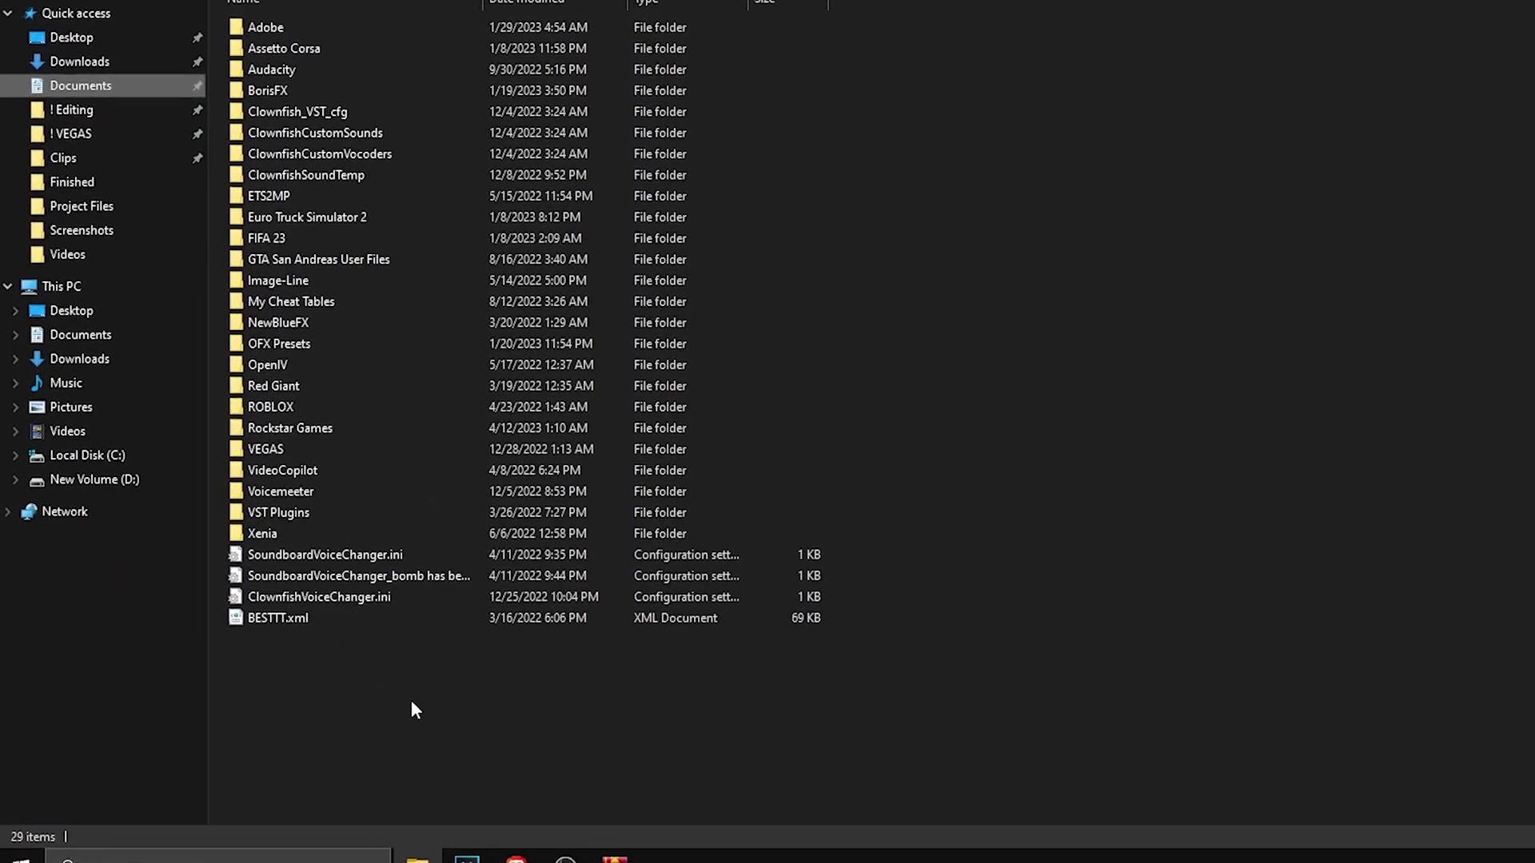
Create a new 'Vegas Application Extensions' folder in Documents and open it
right_click(411, 698)
mouse_move(456, 652)
left_click(688, 653)
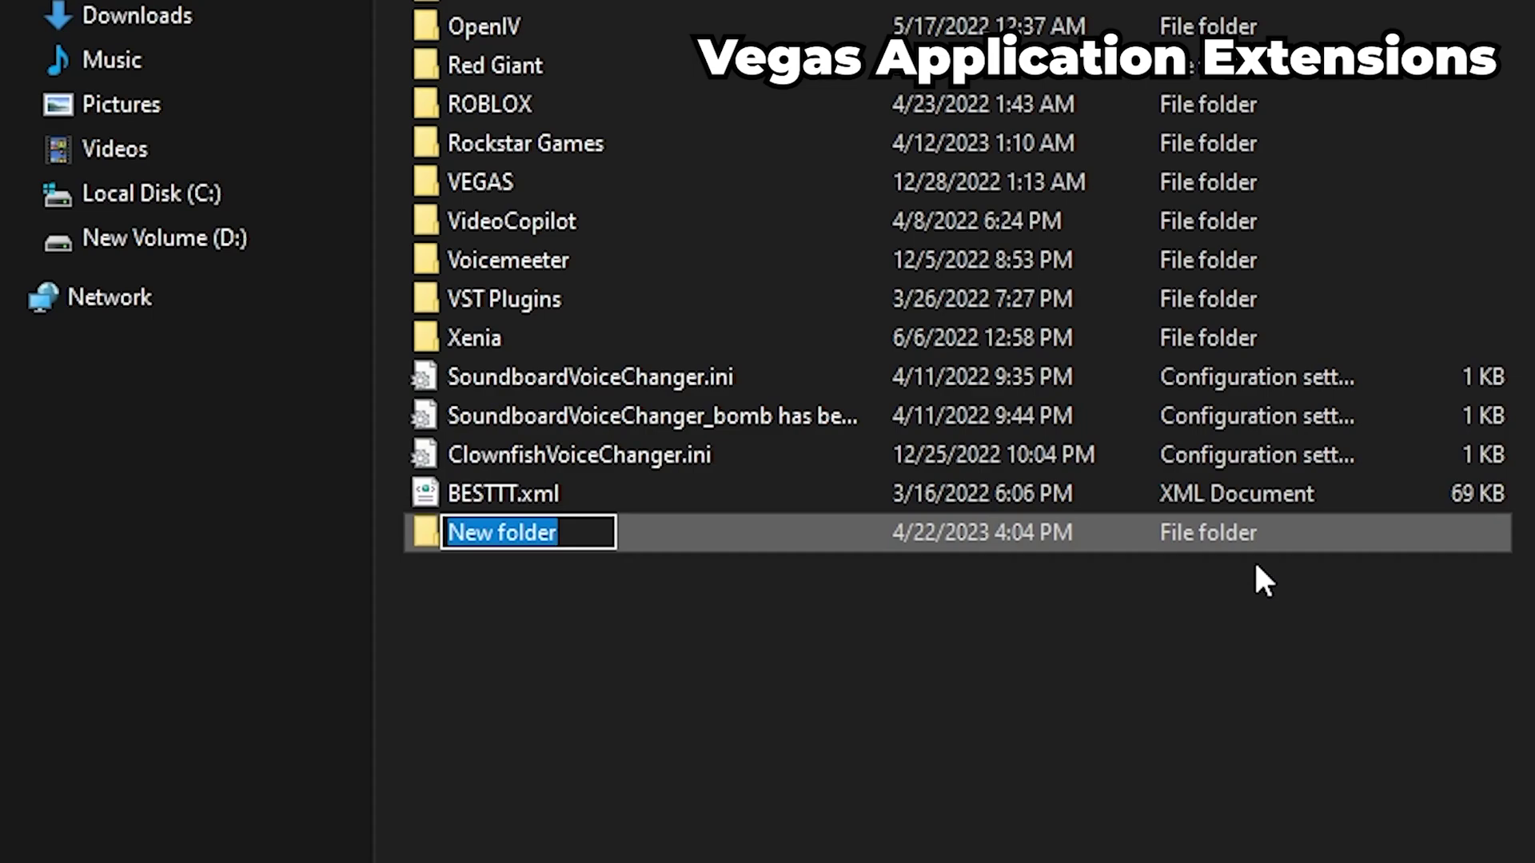
type("Vegas APPl")
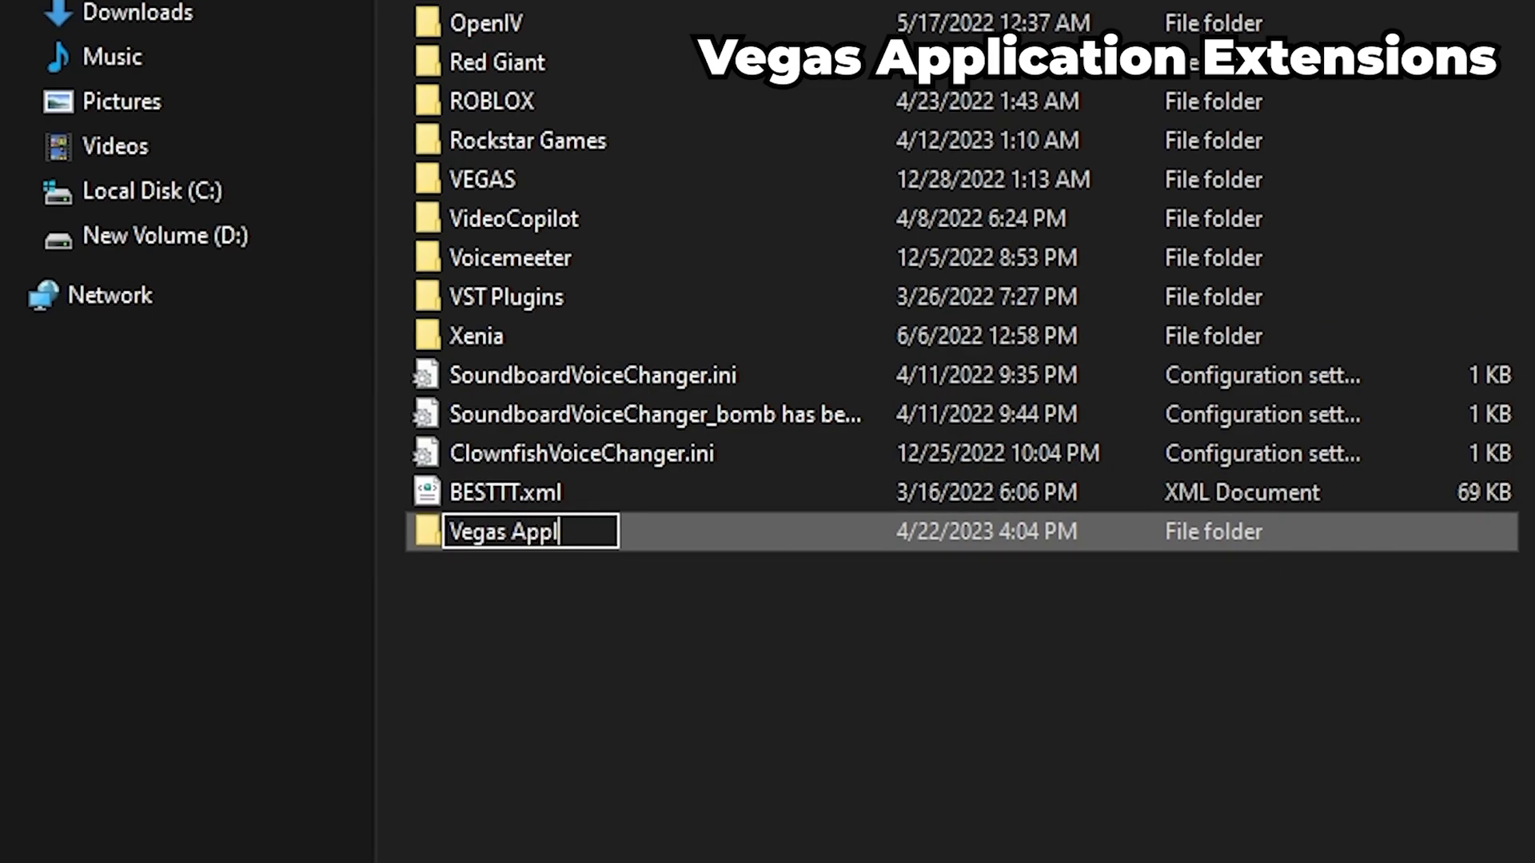
type("ication Extensions")
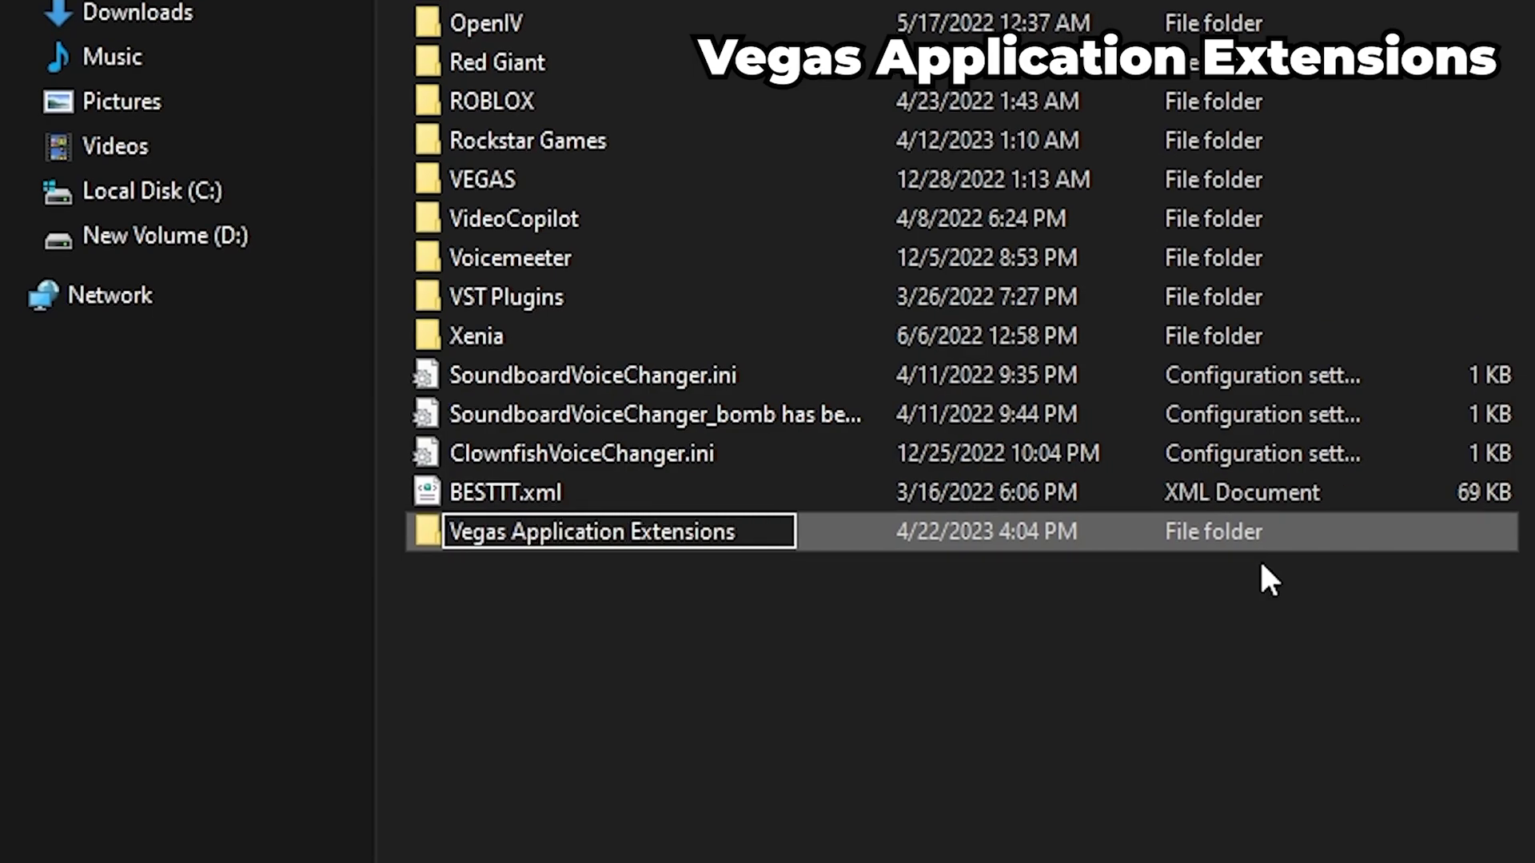
key("Return")
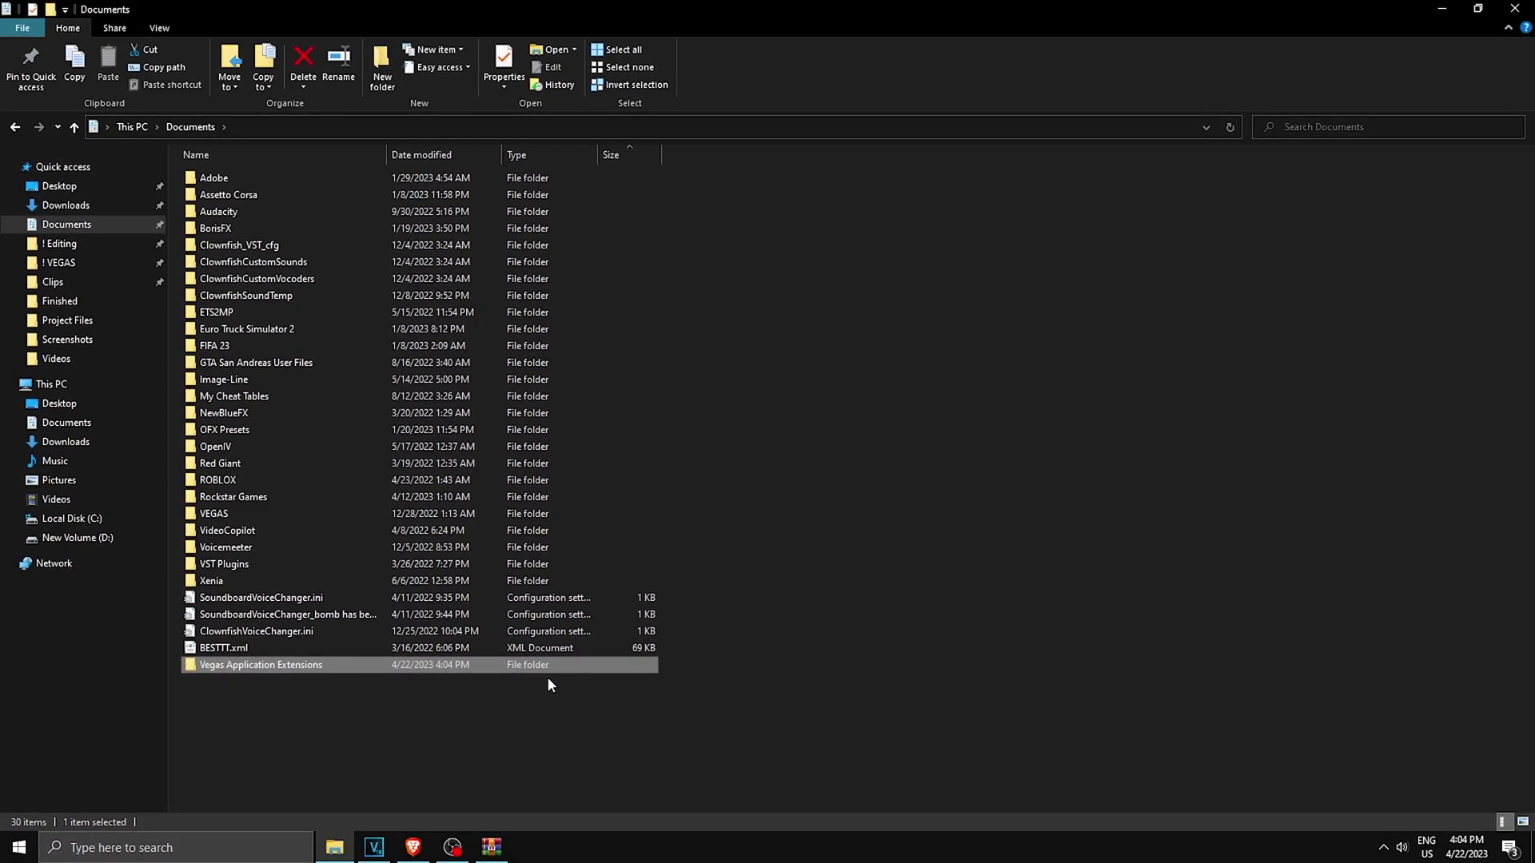
double_click(379, 667)
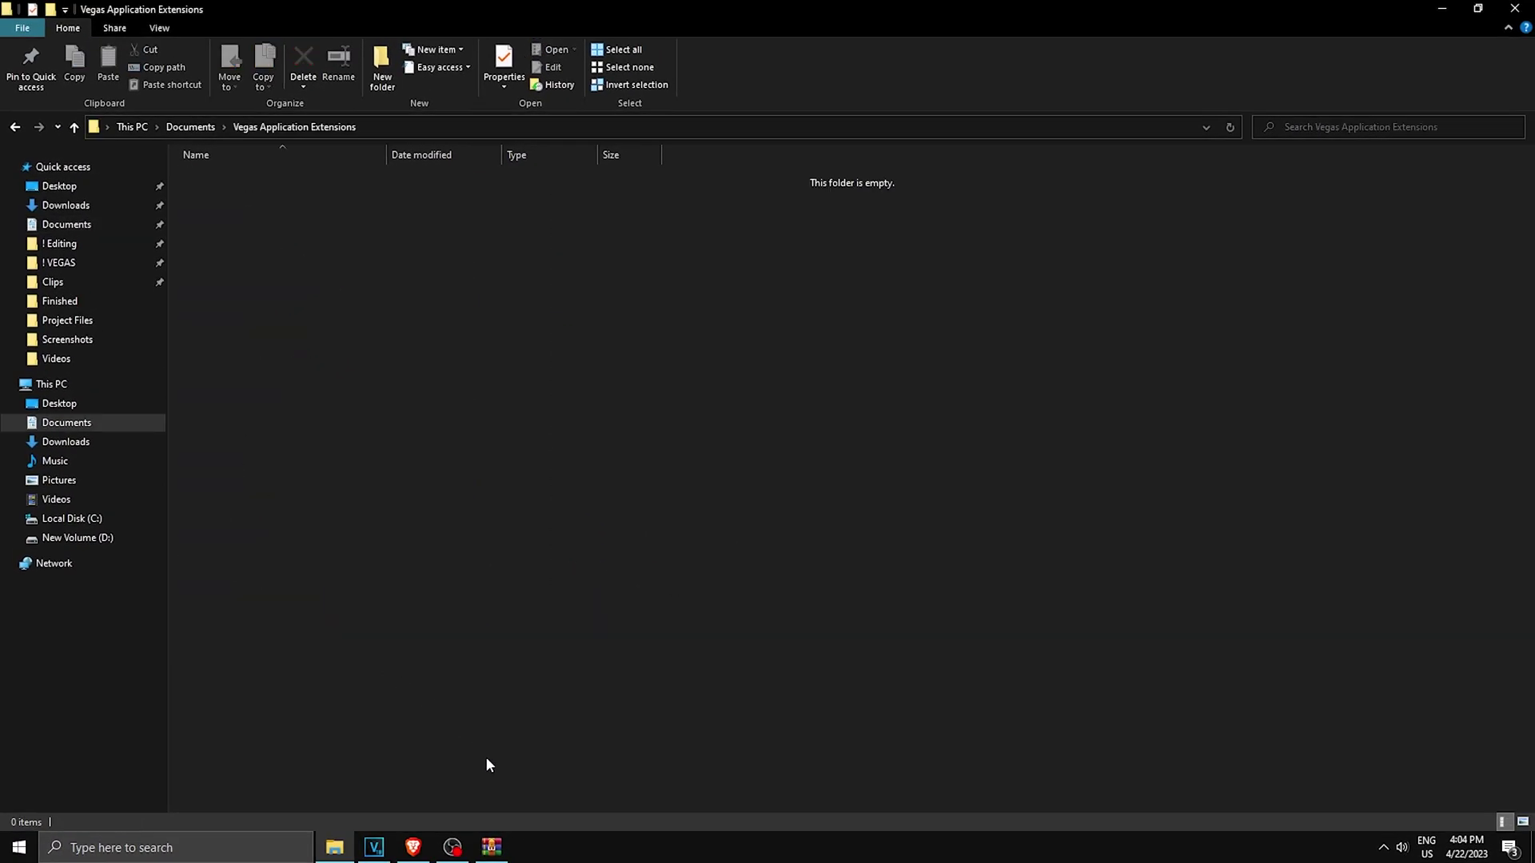
Extract the four DLLs from the WinRAR archive into that folder and close WinRAR
left_click(492, 848)
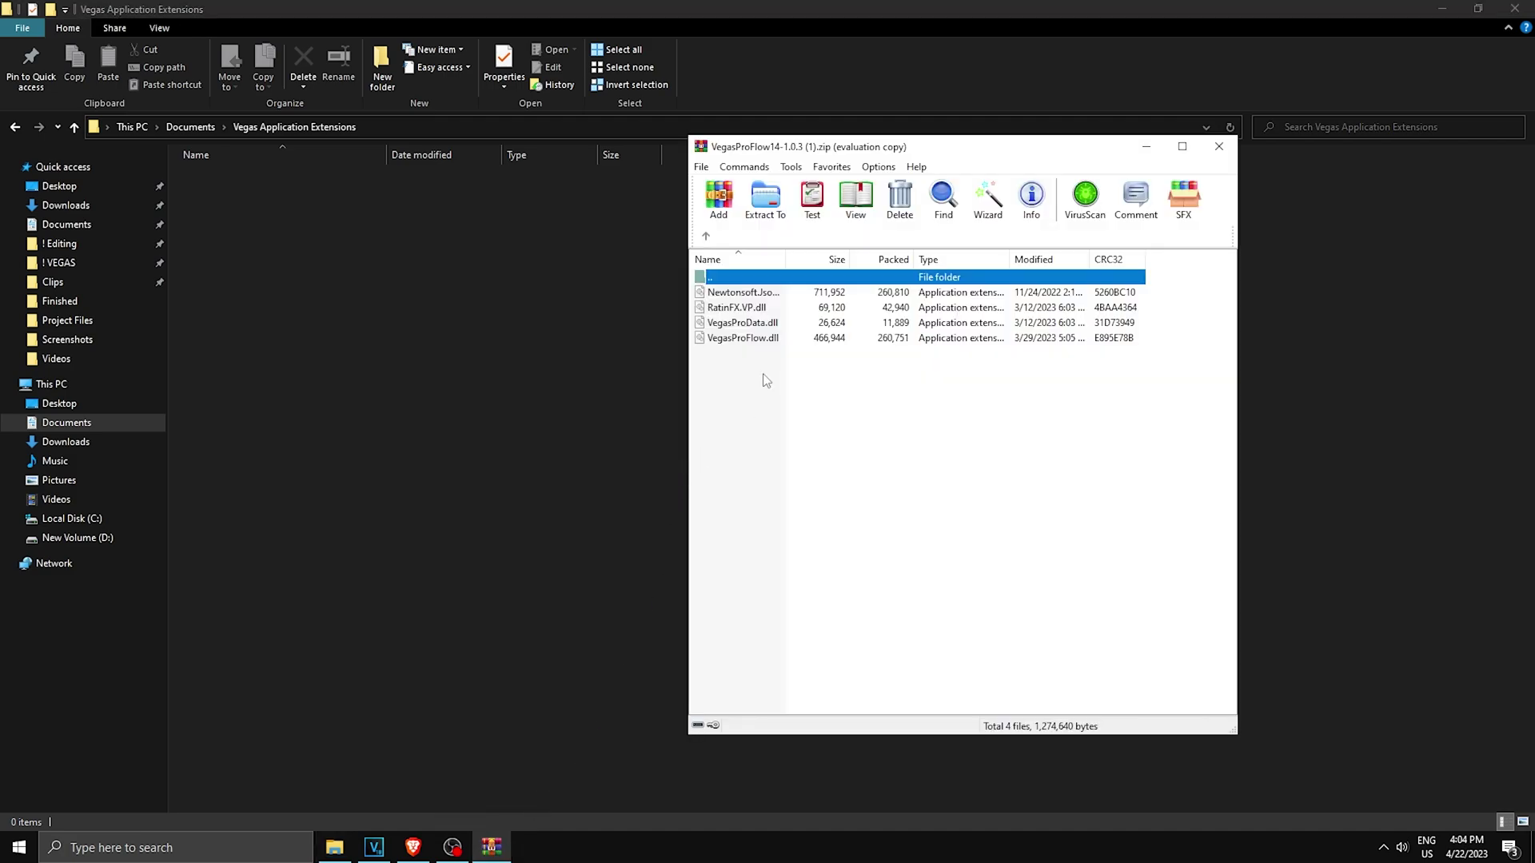
left_click_drag(762, 373, 755, 304)
left_click_drag(530, 336, 373, 296)
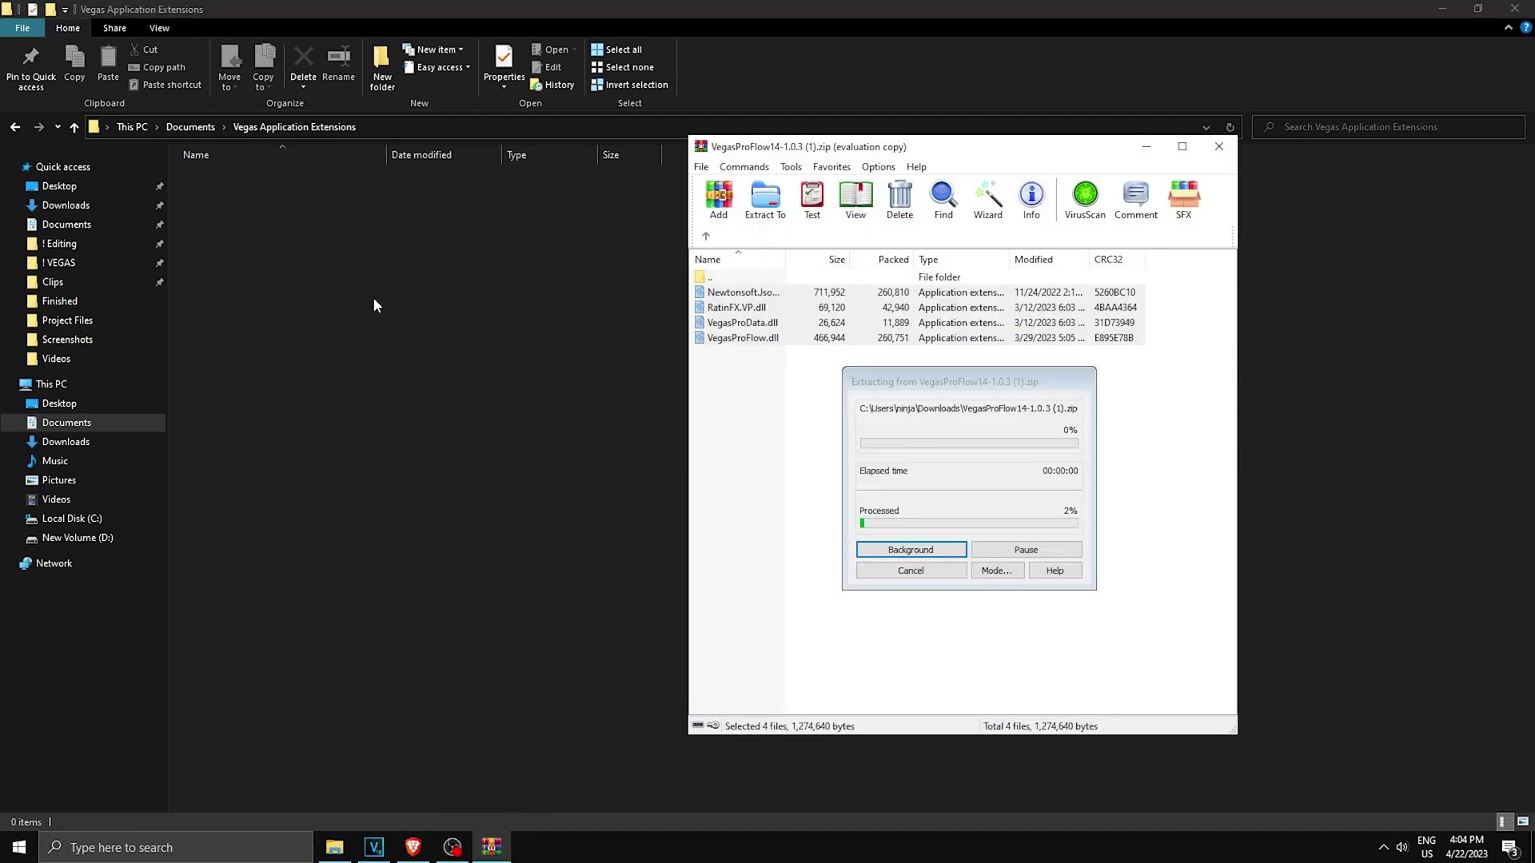
mouse_move(492, 848)
left_click(526, 725)
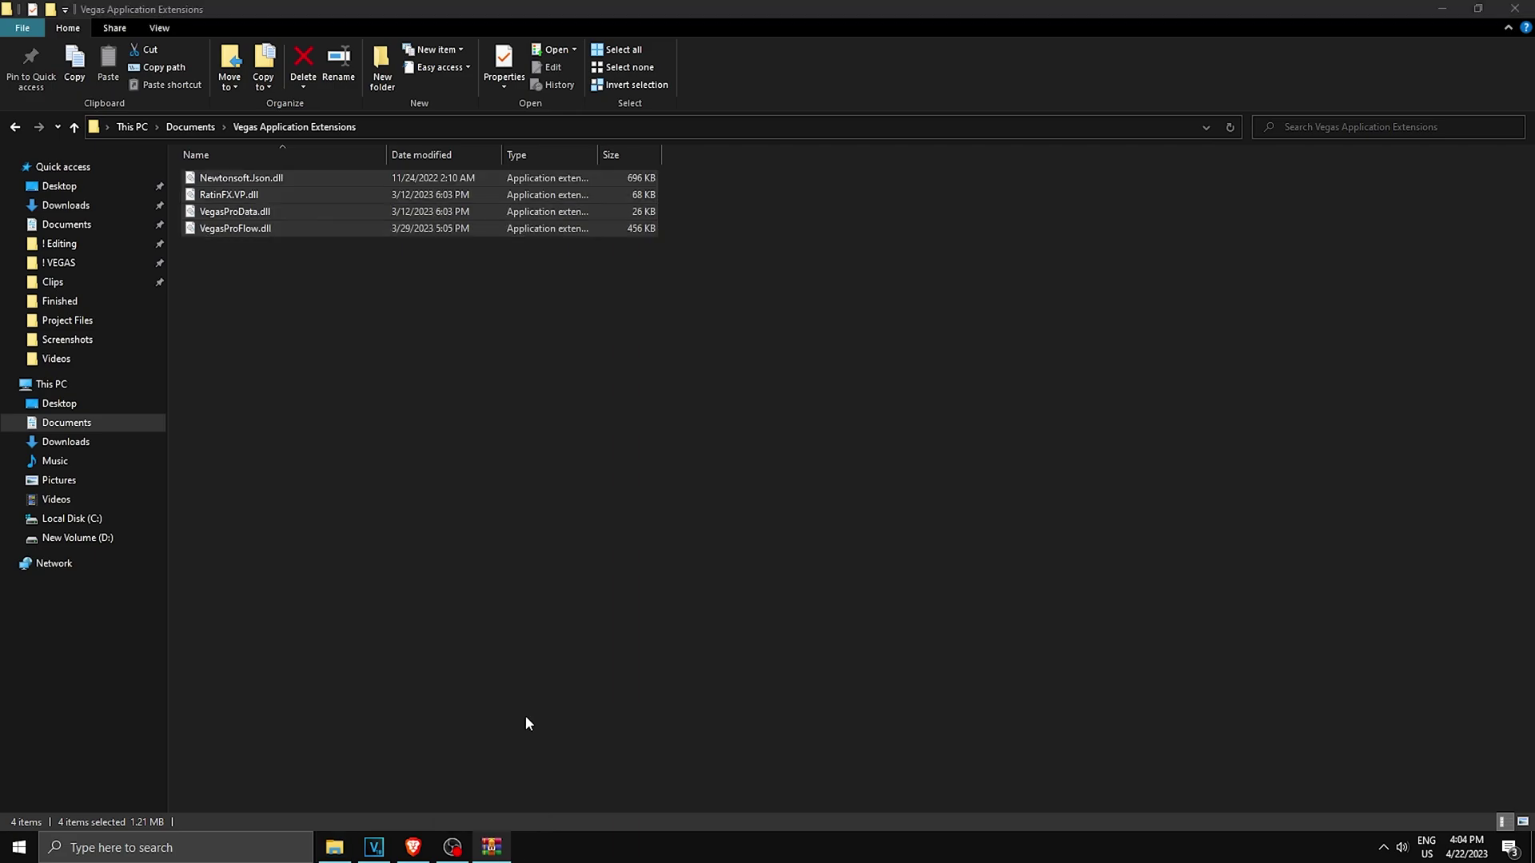
Deselect the extracted DLLs in the extensions folder and return to VEGAS Pro
left_click(374, 847)
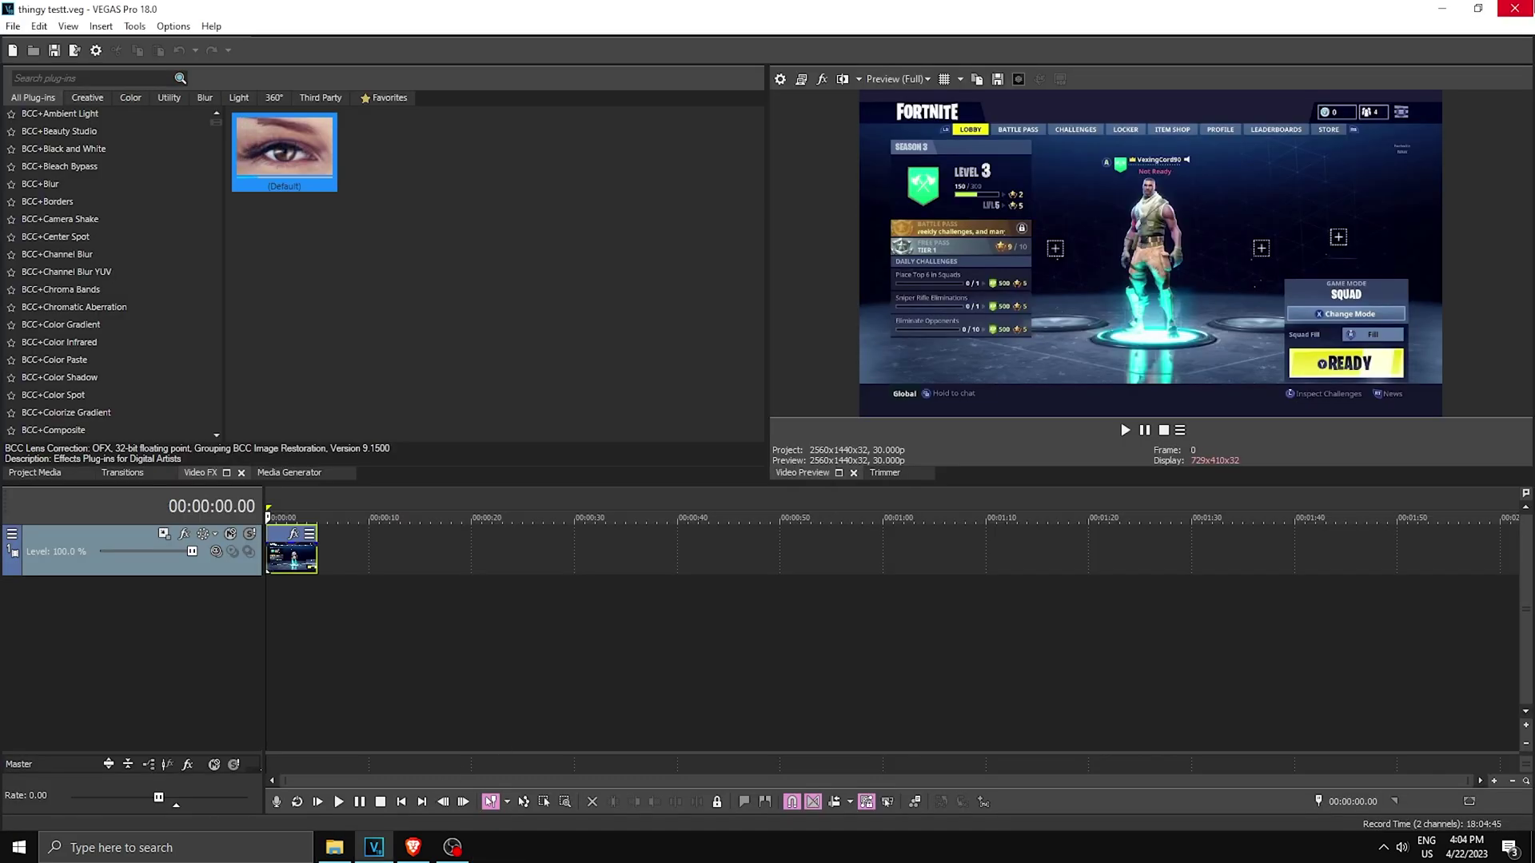
key("alt+Tab")
left_click(835, 272)
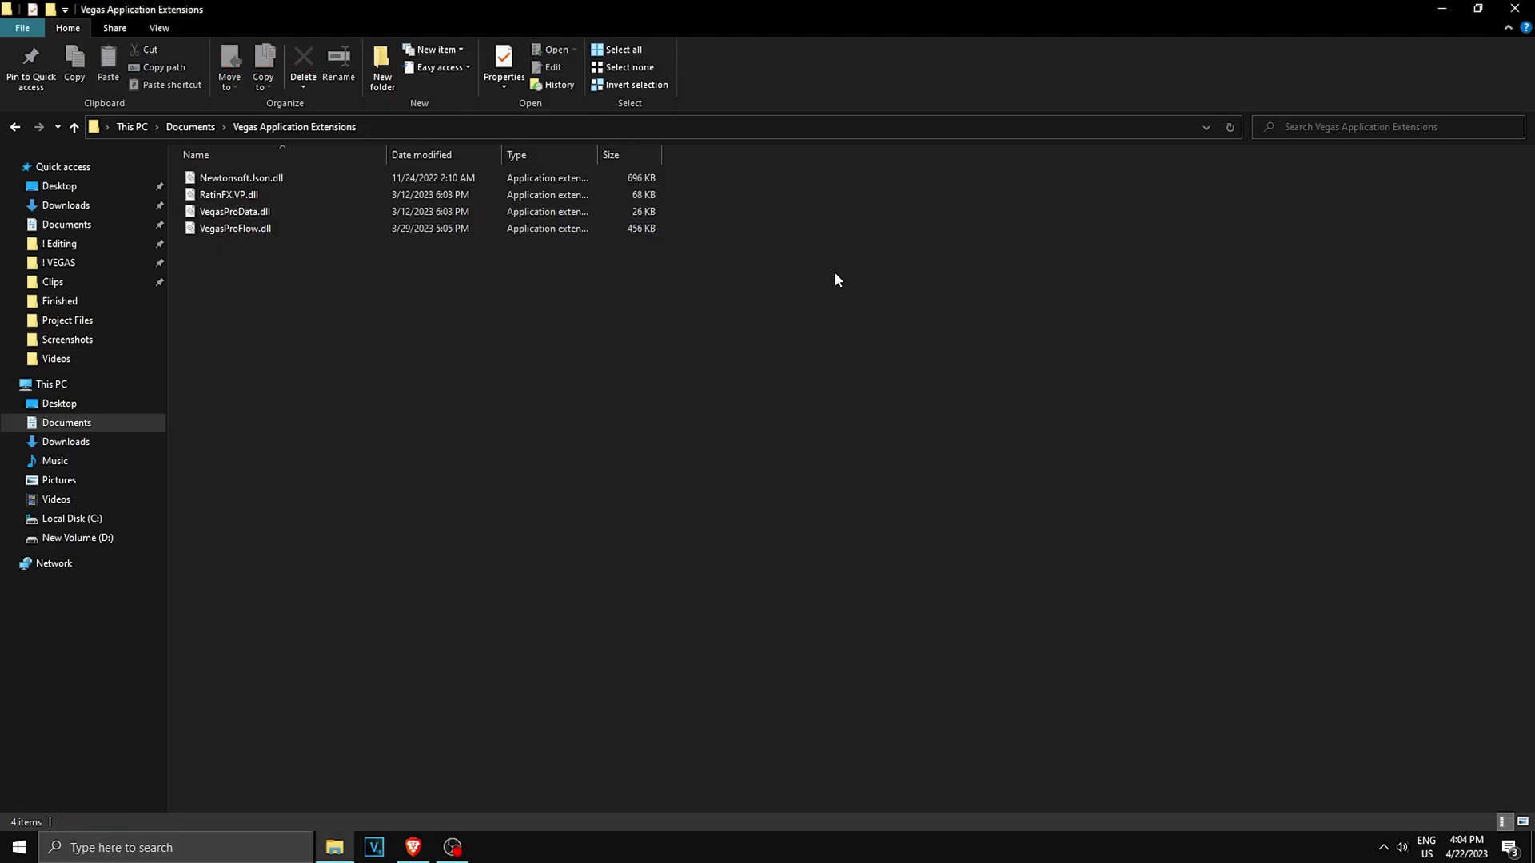
left_click(374, 849)
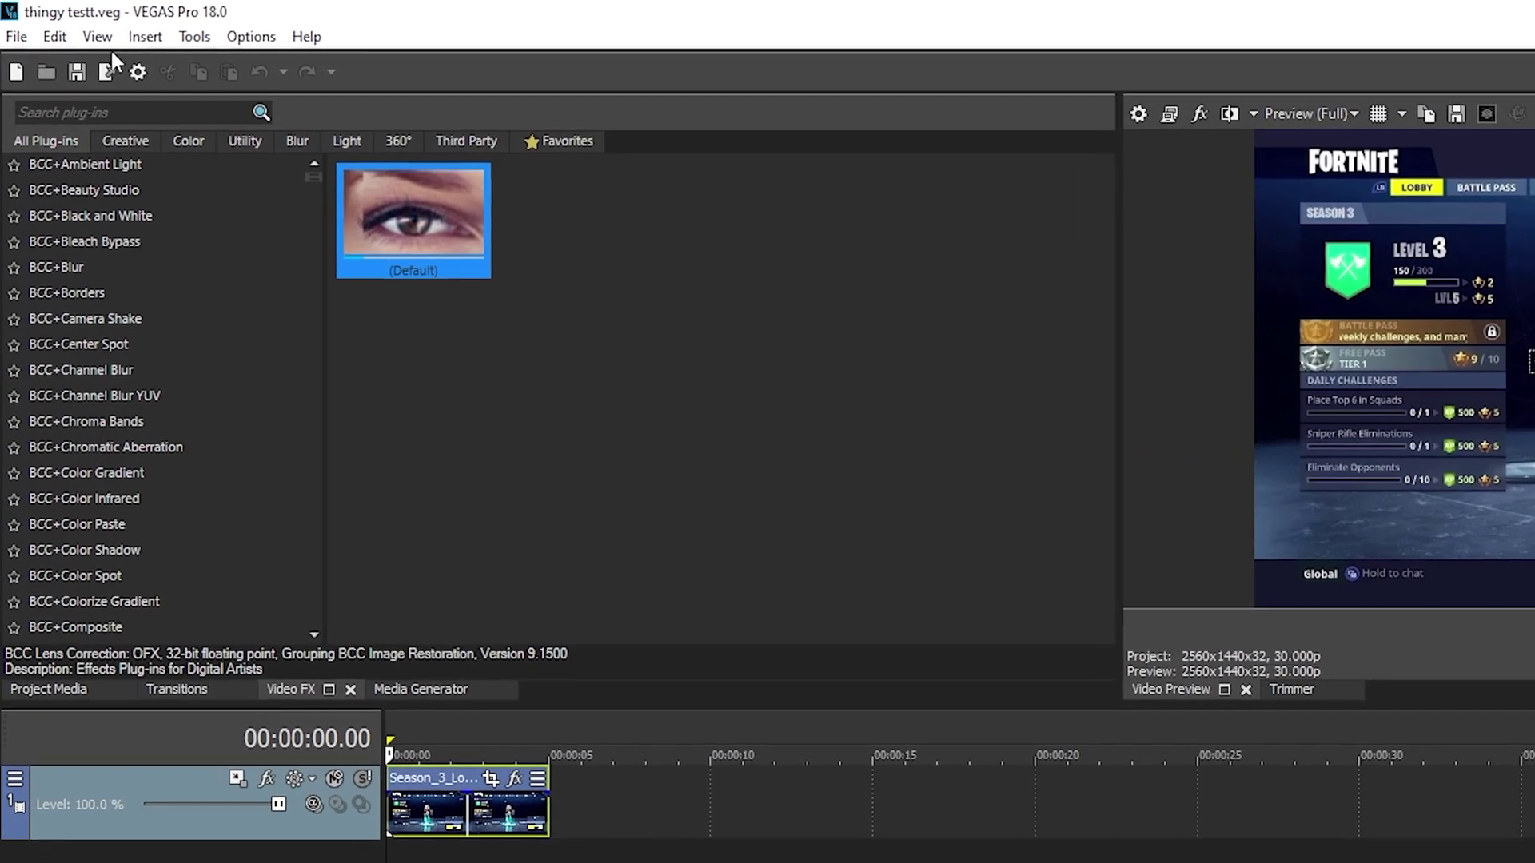
Open the Vegas Pro Flow panel from View > Extensions
left_click(98, 37)
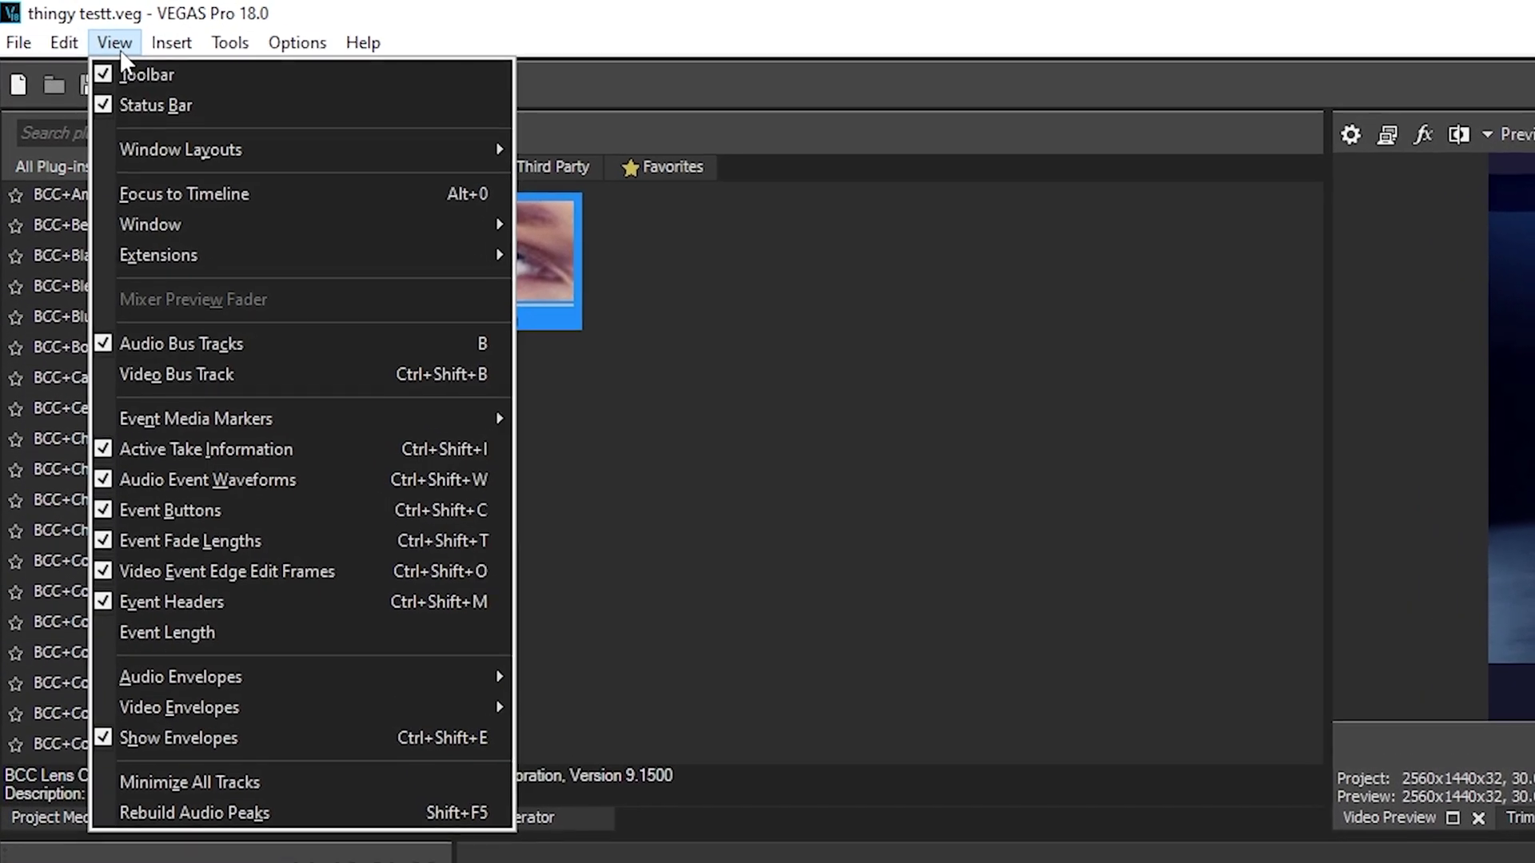
mouse_move(176, 211)
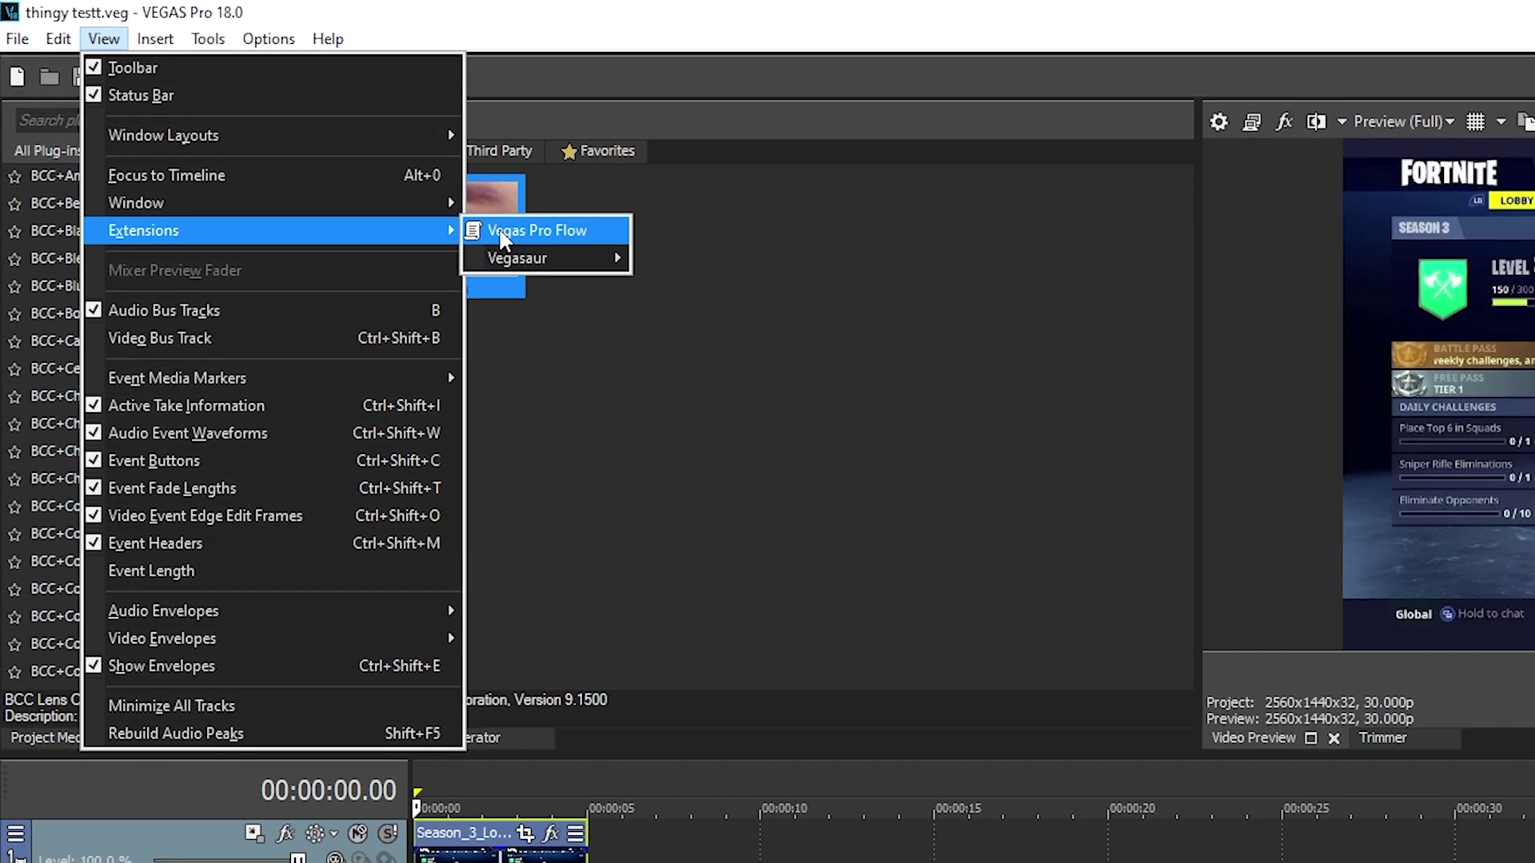
left_click(502, 234)
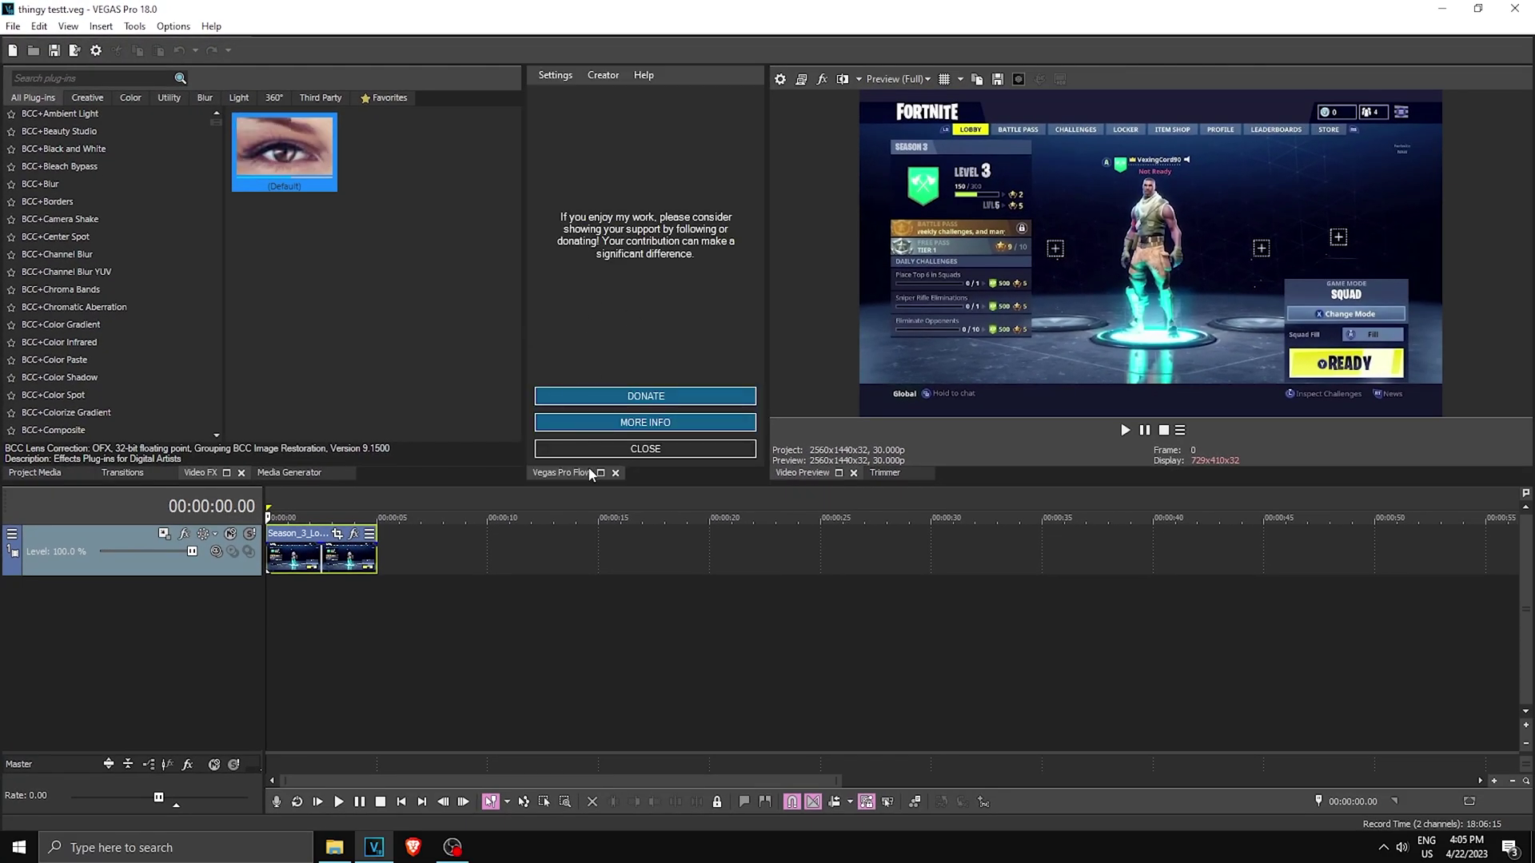
Dock the Vegas Pro Flow window, dismiss its donation message, and browse its Settings
left_click(600, 473)
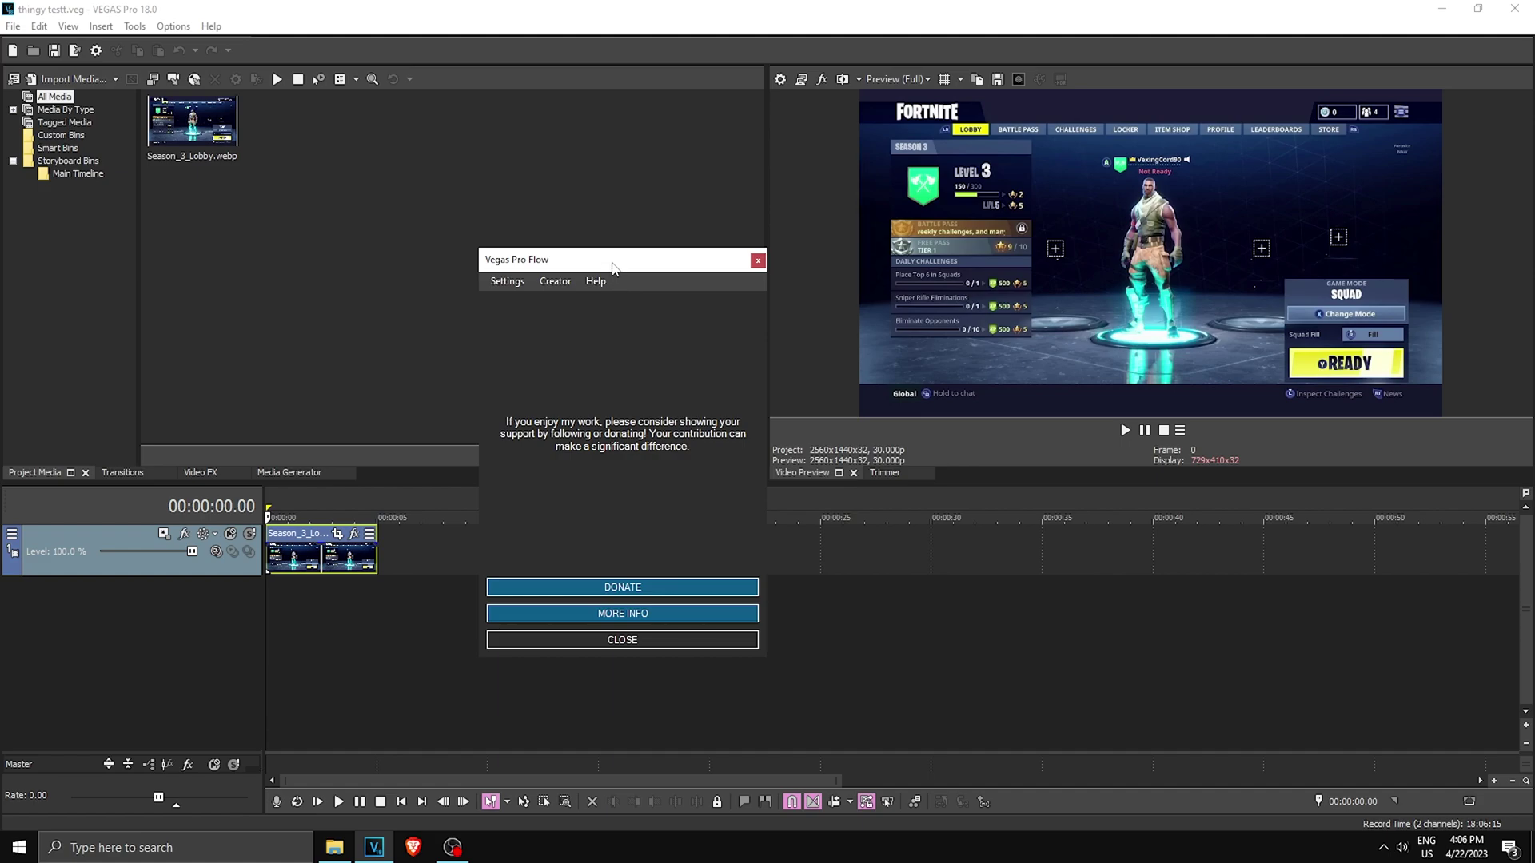
left_click_drag(613, 267, 640, 113)
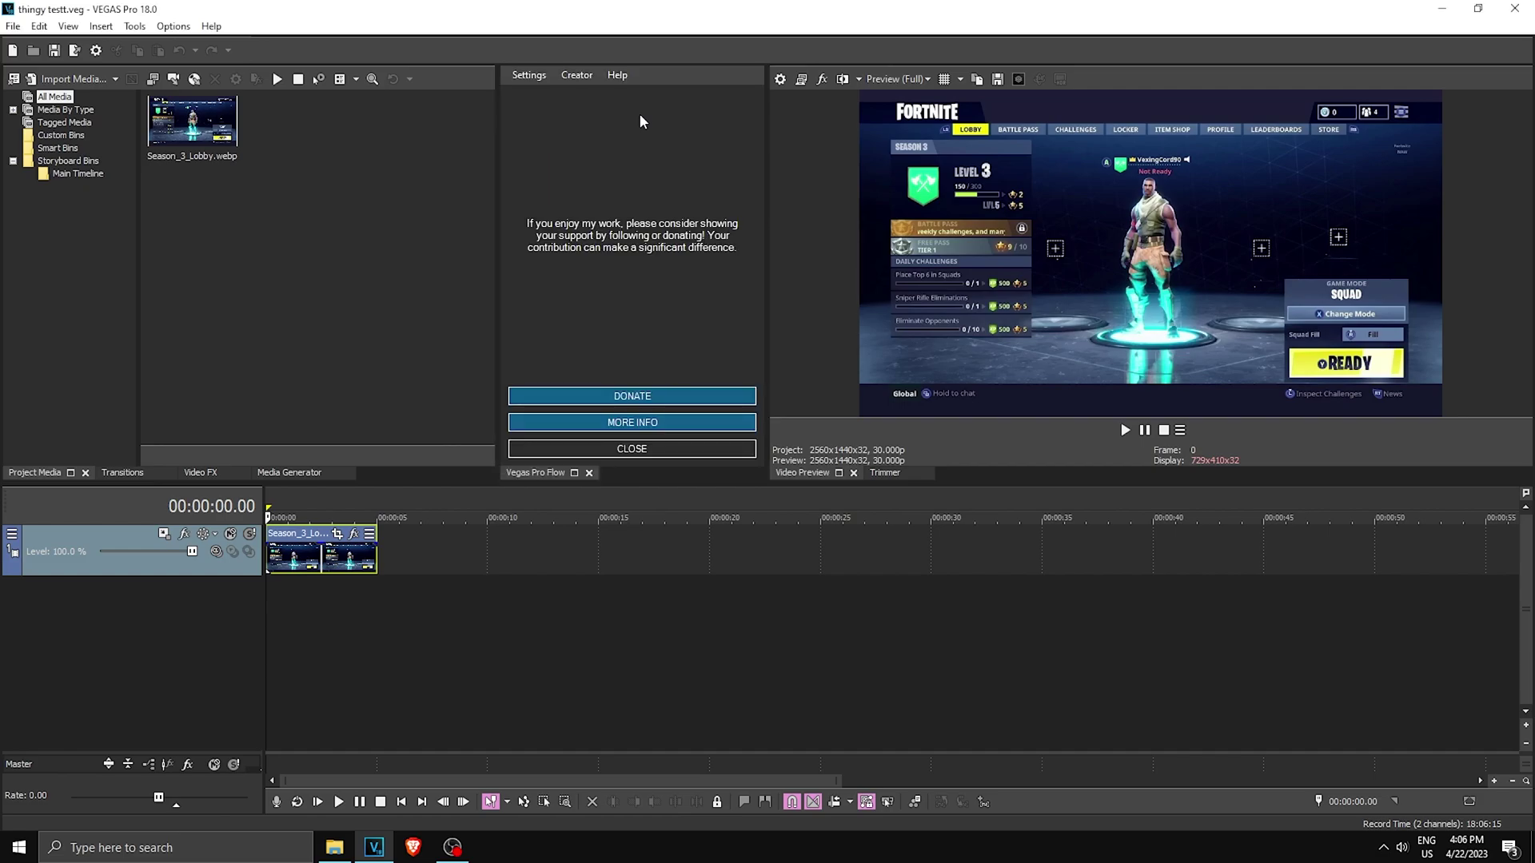
left_click(630, 448)
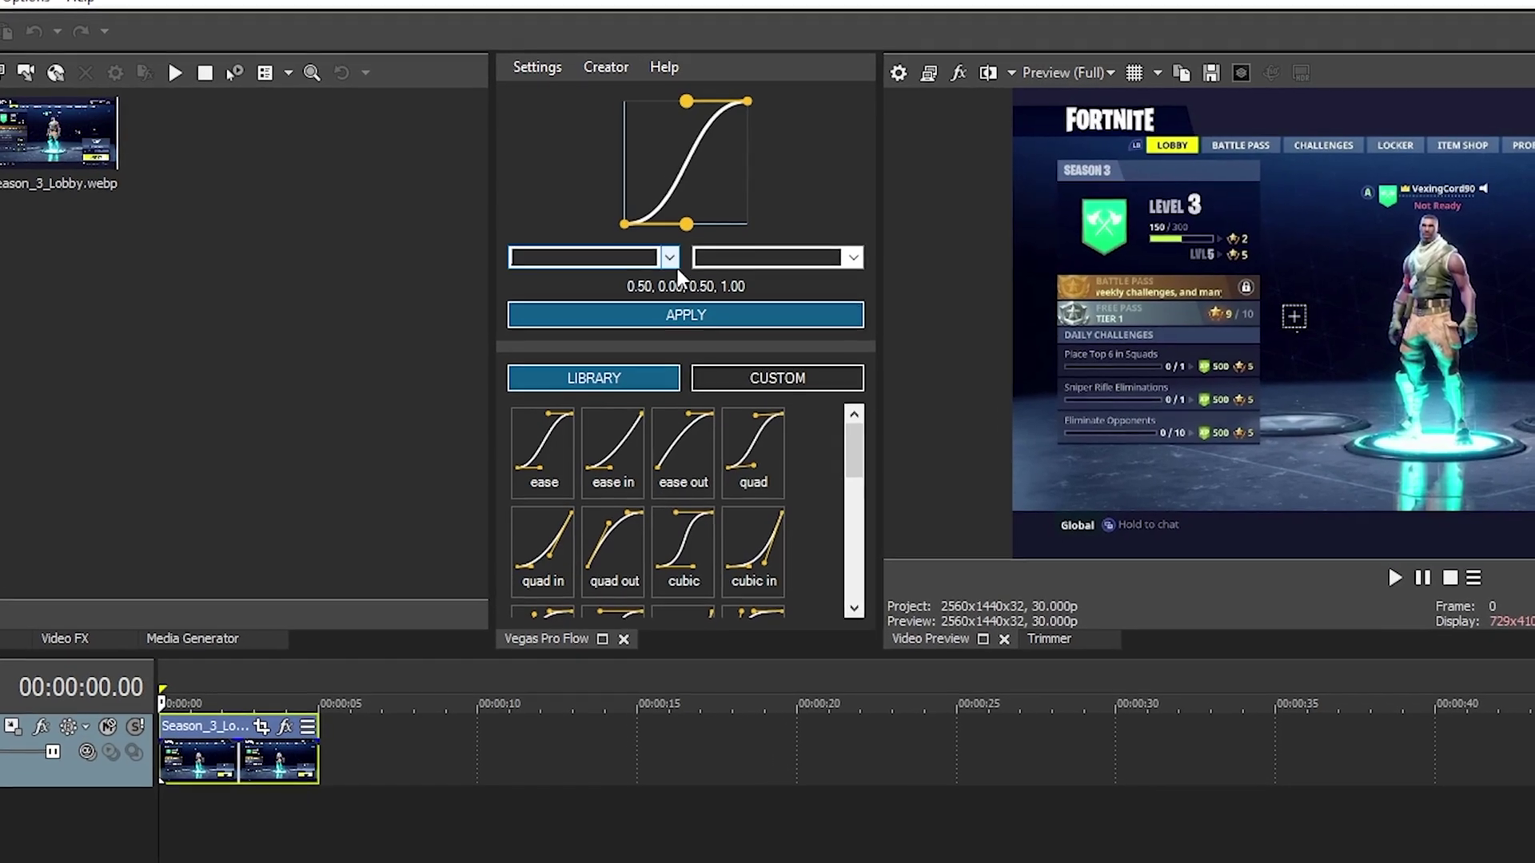
left_click(548, 59)
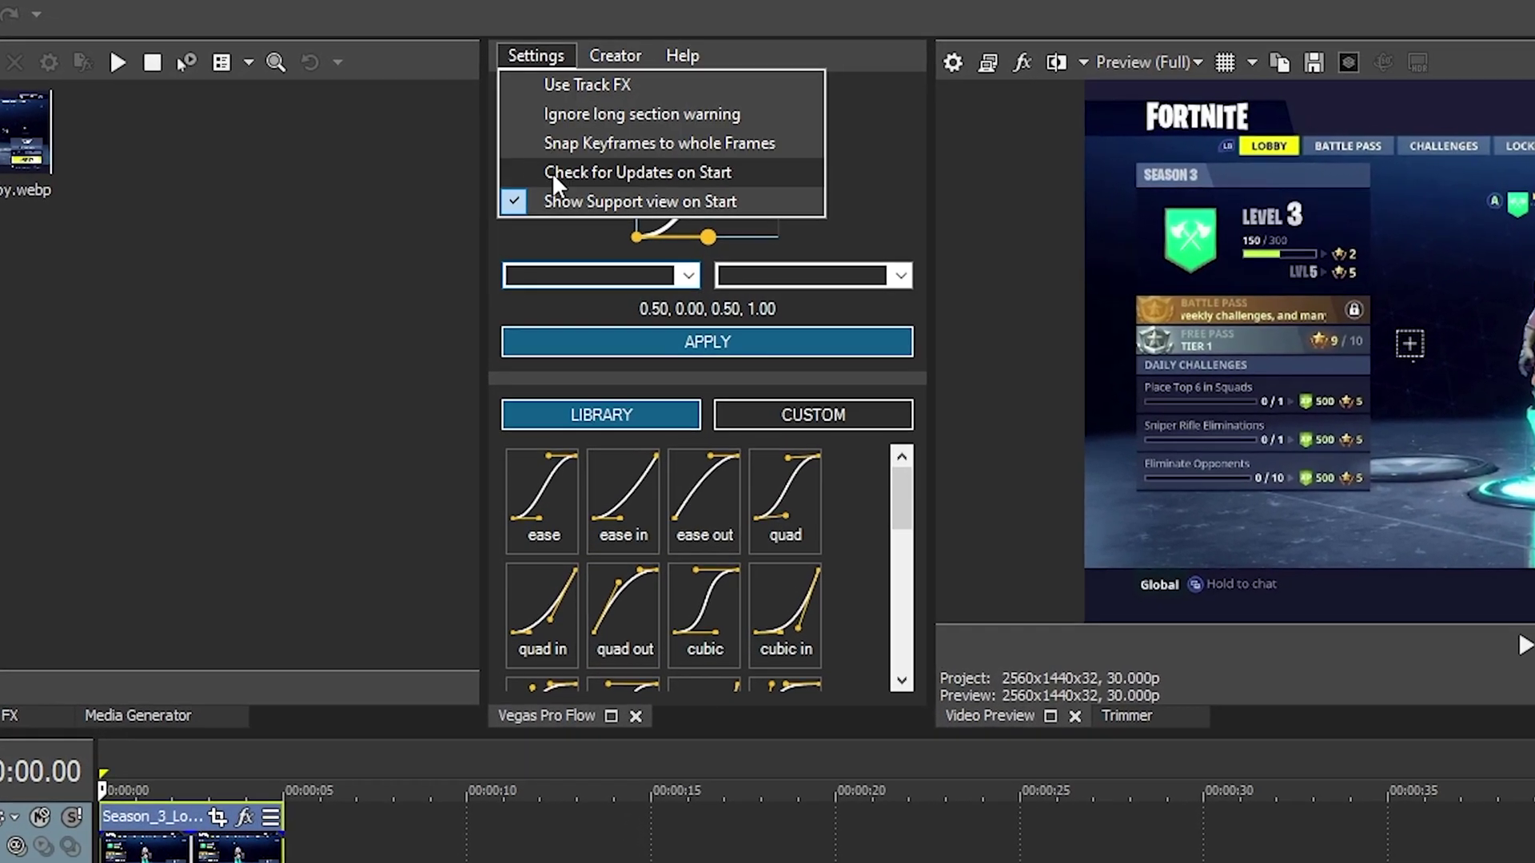
left_click(536, 58)
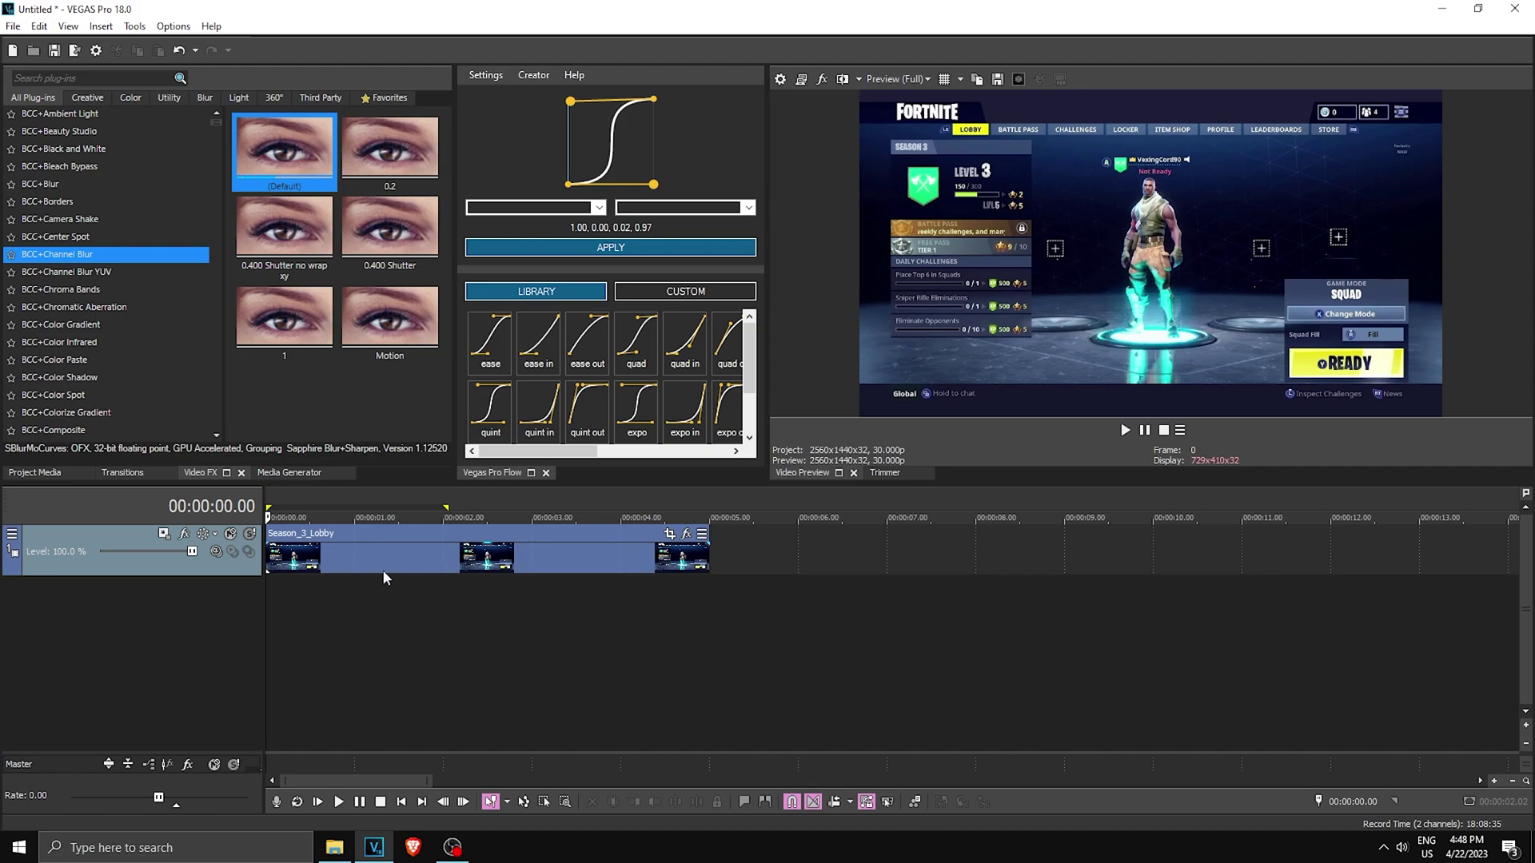
In Season_3_Lobby's Pan/Crop, zoom in on the character, then restore full frame at 1:26
left_click(267, 557)
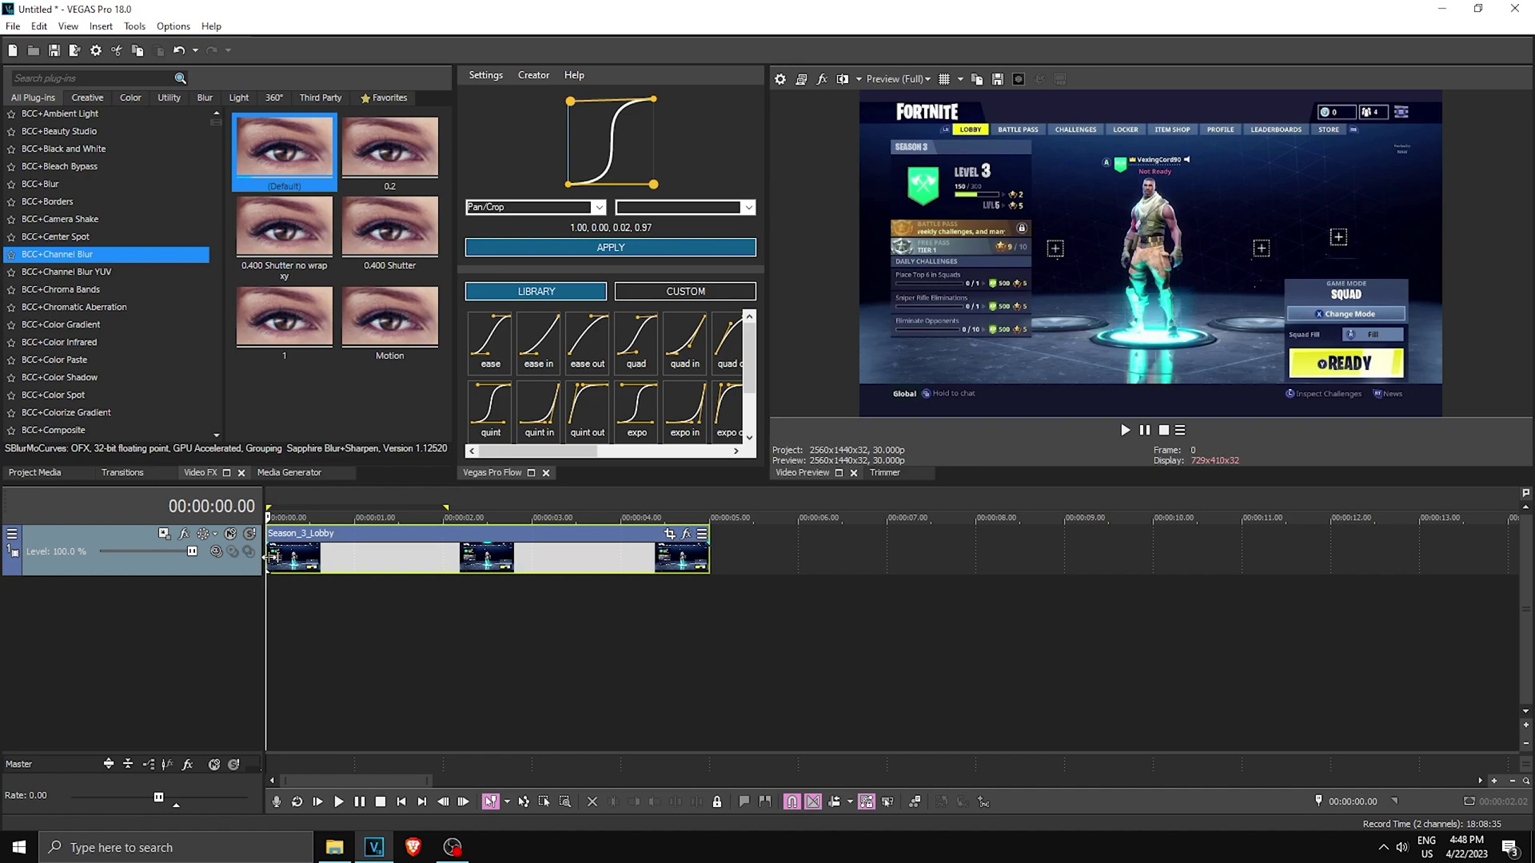
left_click(670, 534)
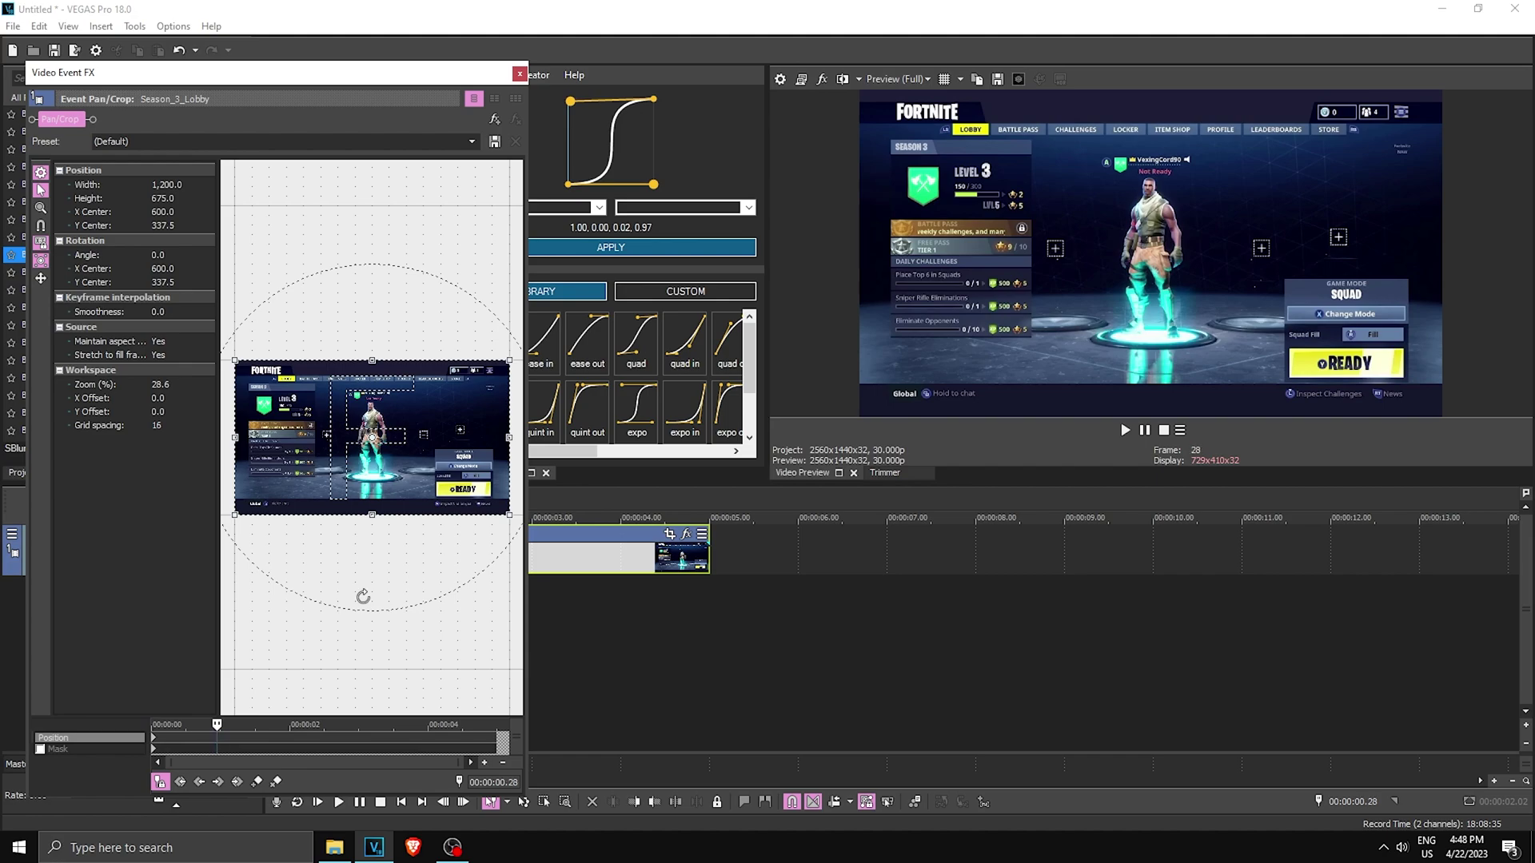
left_click_drag(506, 509, 494, 491)
left_click(278, 740)
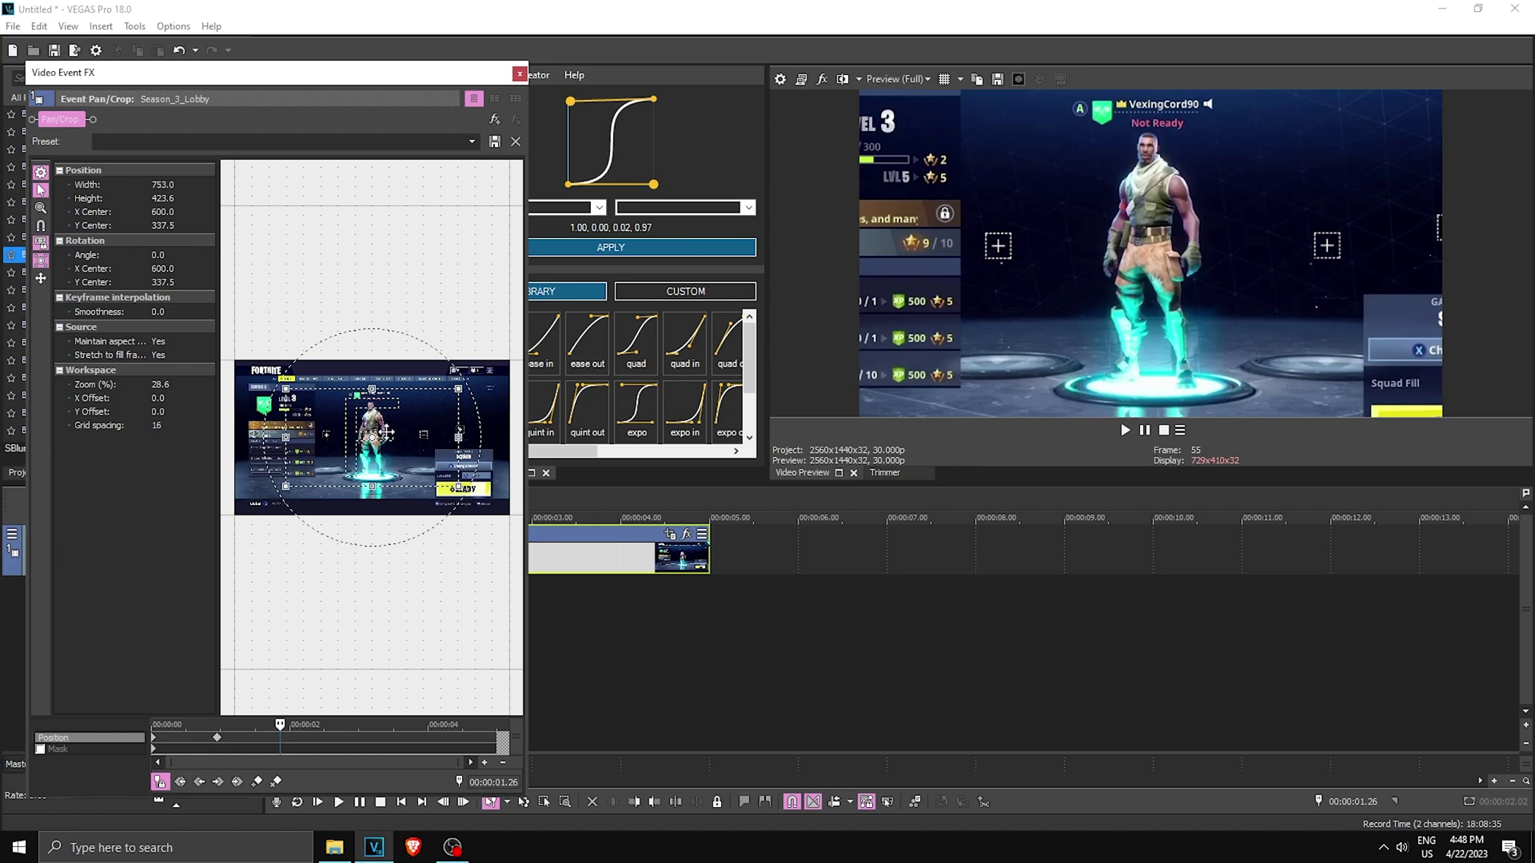
right_click(387, 432)
left_click(420, 446)
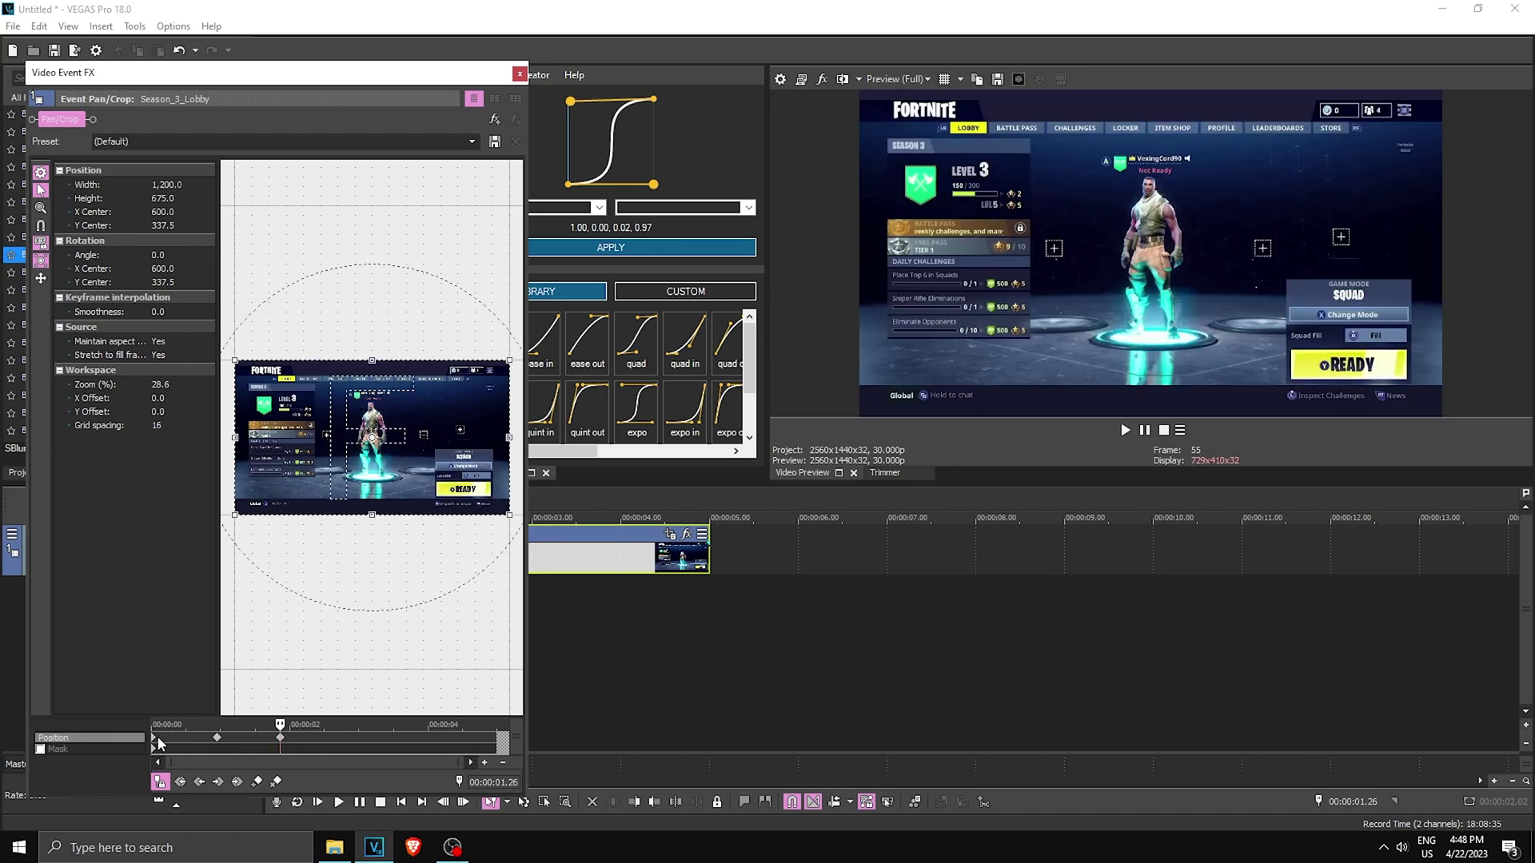
Preview the zoom animation from the start, then park the cursor at 00:00:00.11
left_click(158, 743)
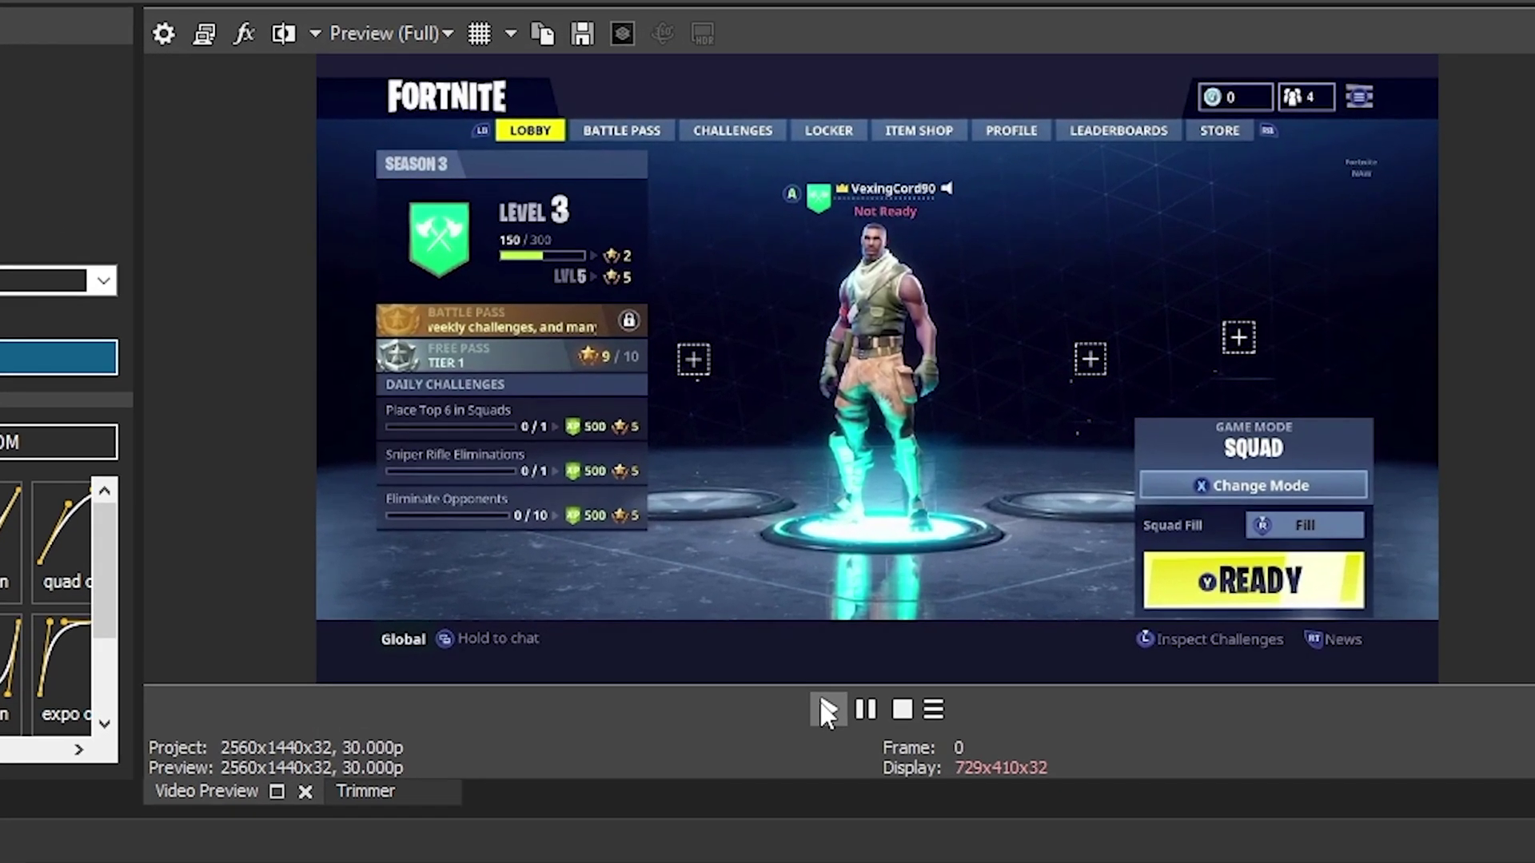
left_click(1125, 430)
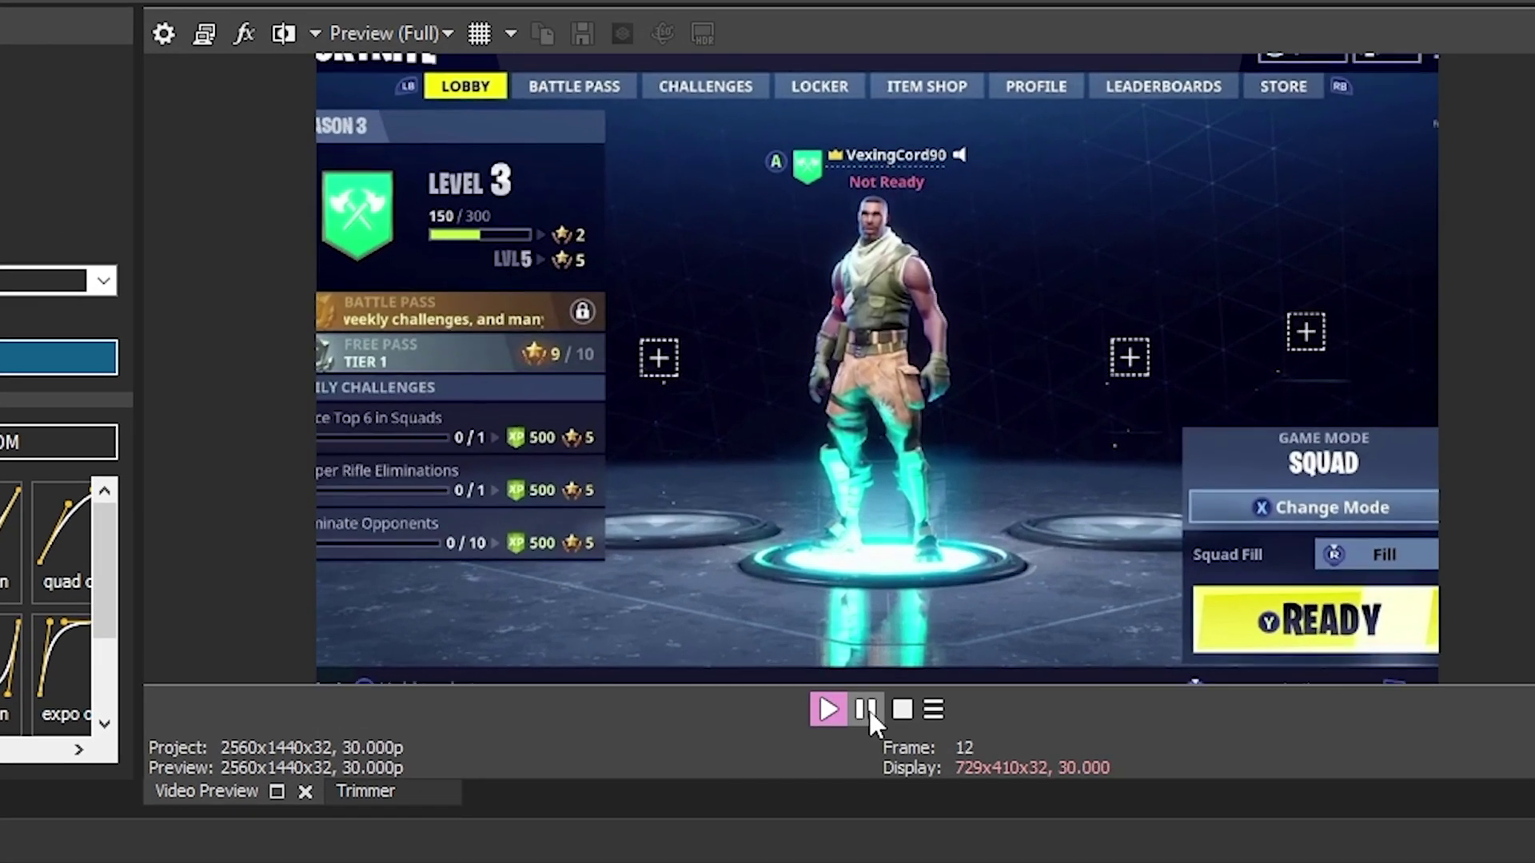
left_click(867, 709)
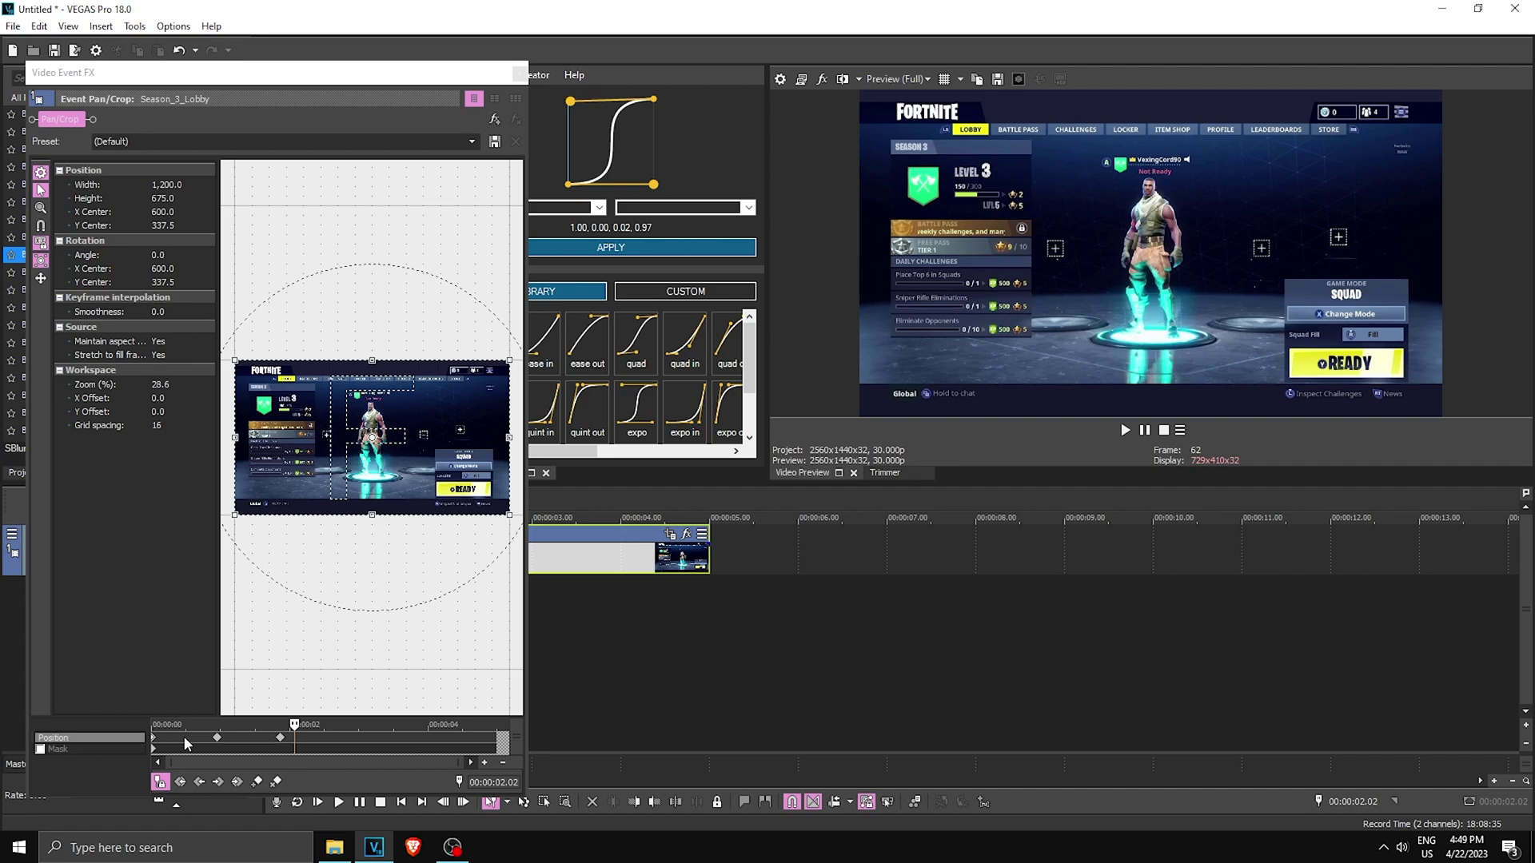
left_click(179, 744)
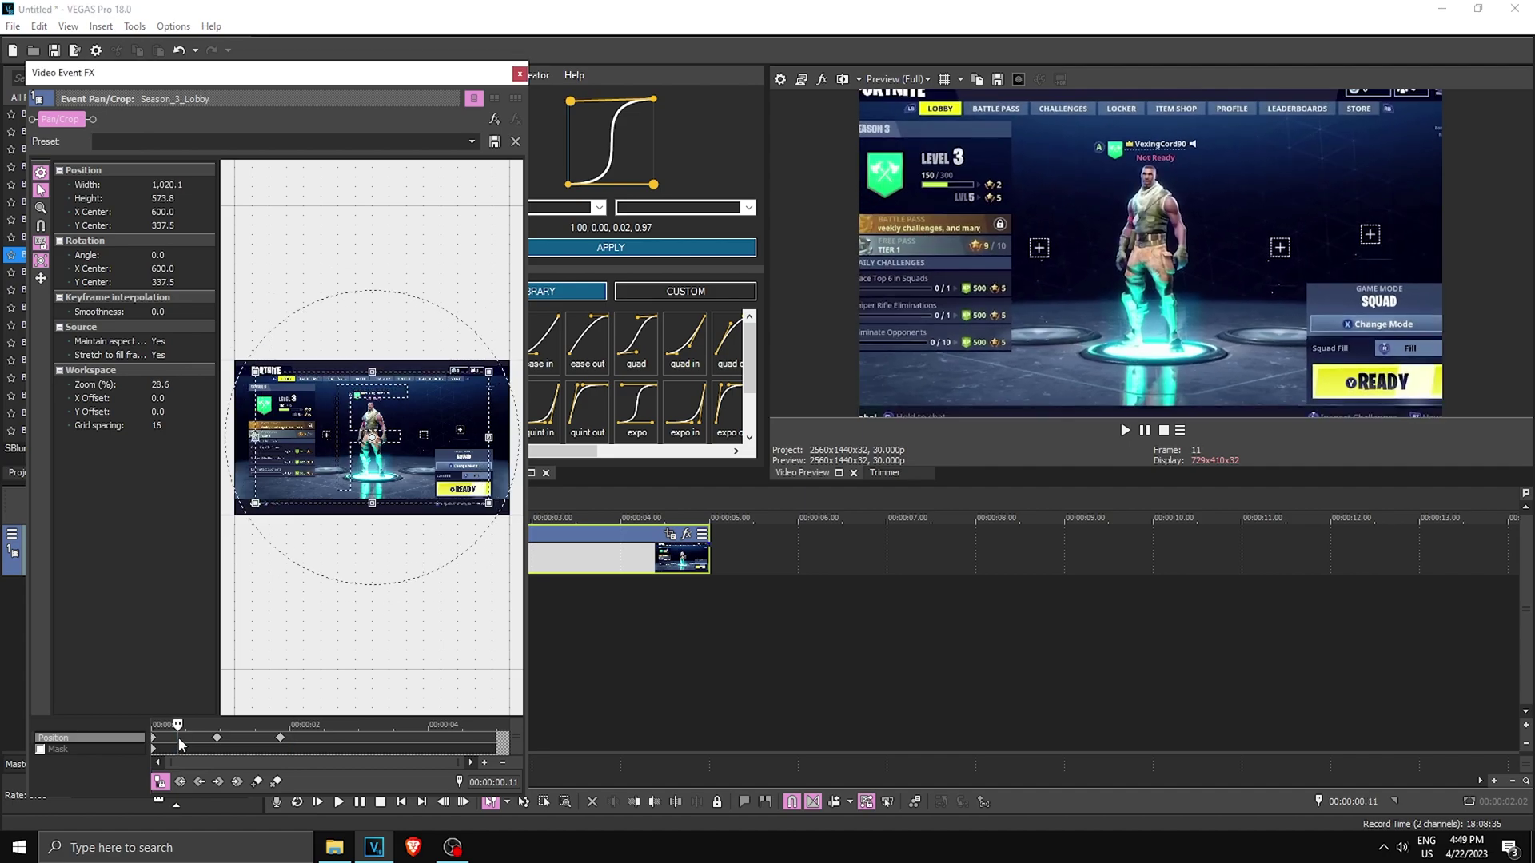
scroll(182, 745, "up", 2)
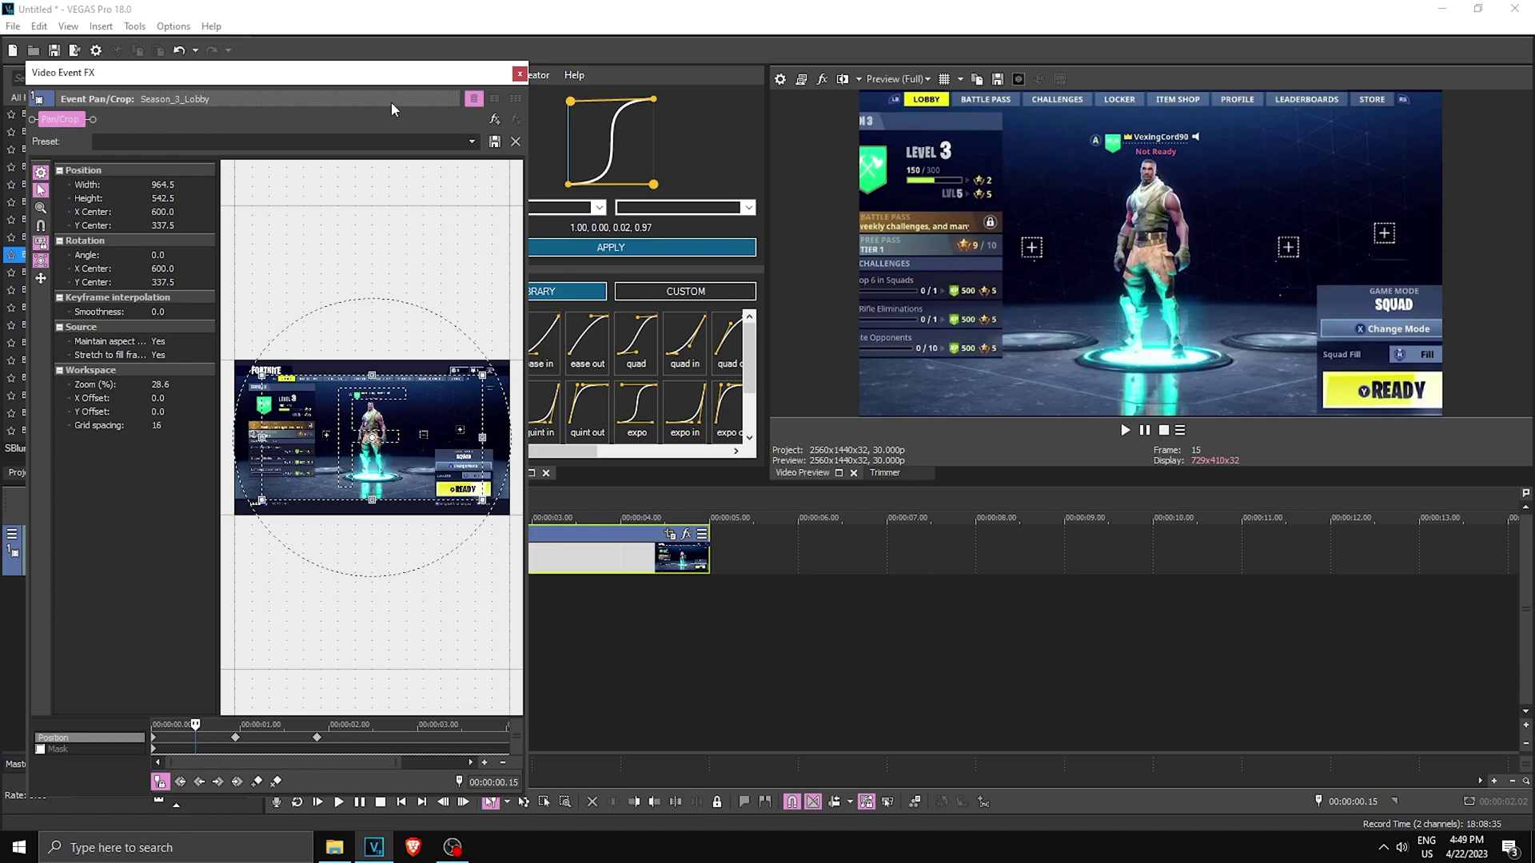
Apply a steep custom Flow curve (0.01, 0.27, 0.02, 0.95) to the Pan/Crop Position keyframes
left_click_drag(406, 76, 320, 76)
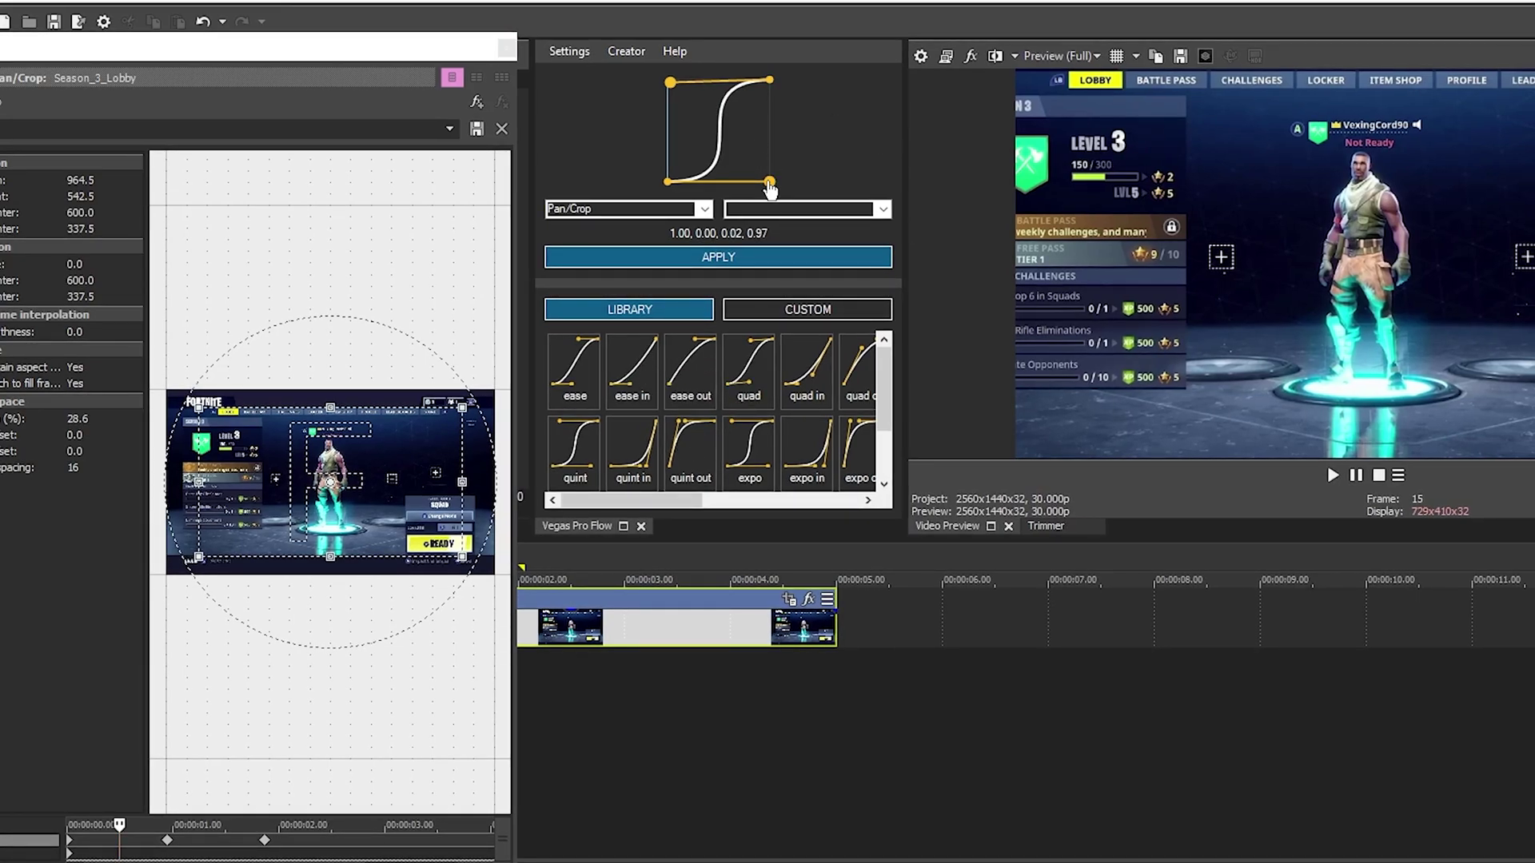
left_click_drag(770, 186, 669, 151)
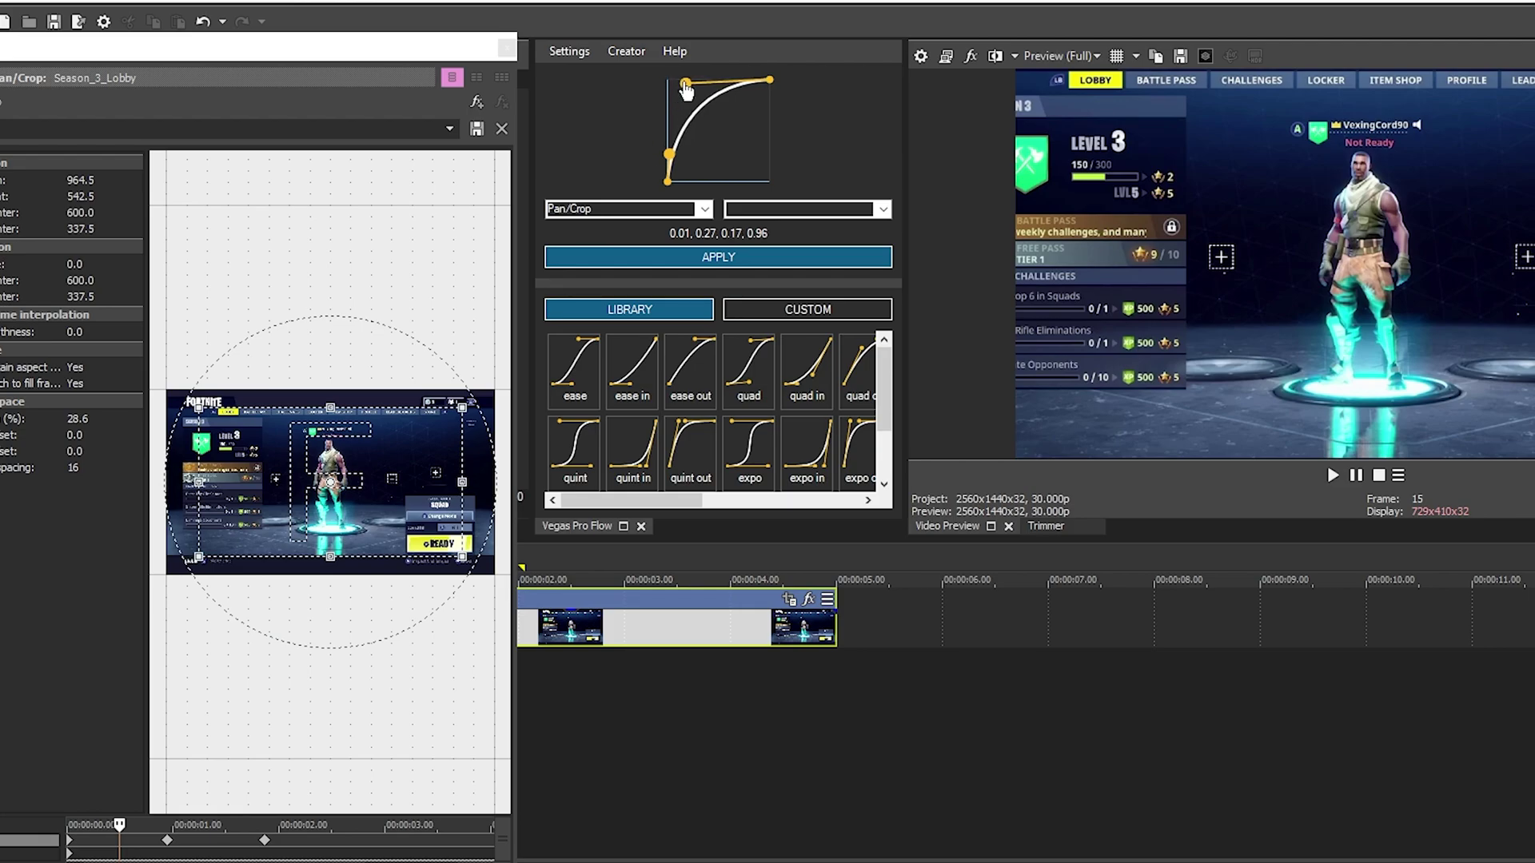
left_click(688, 257)
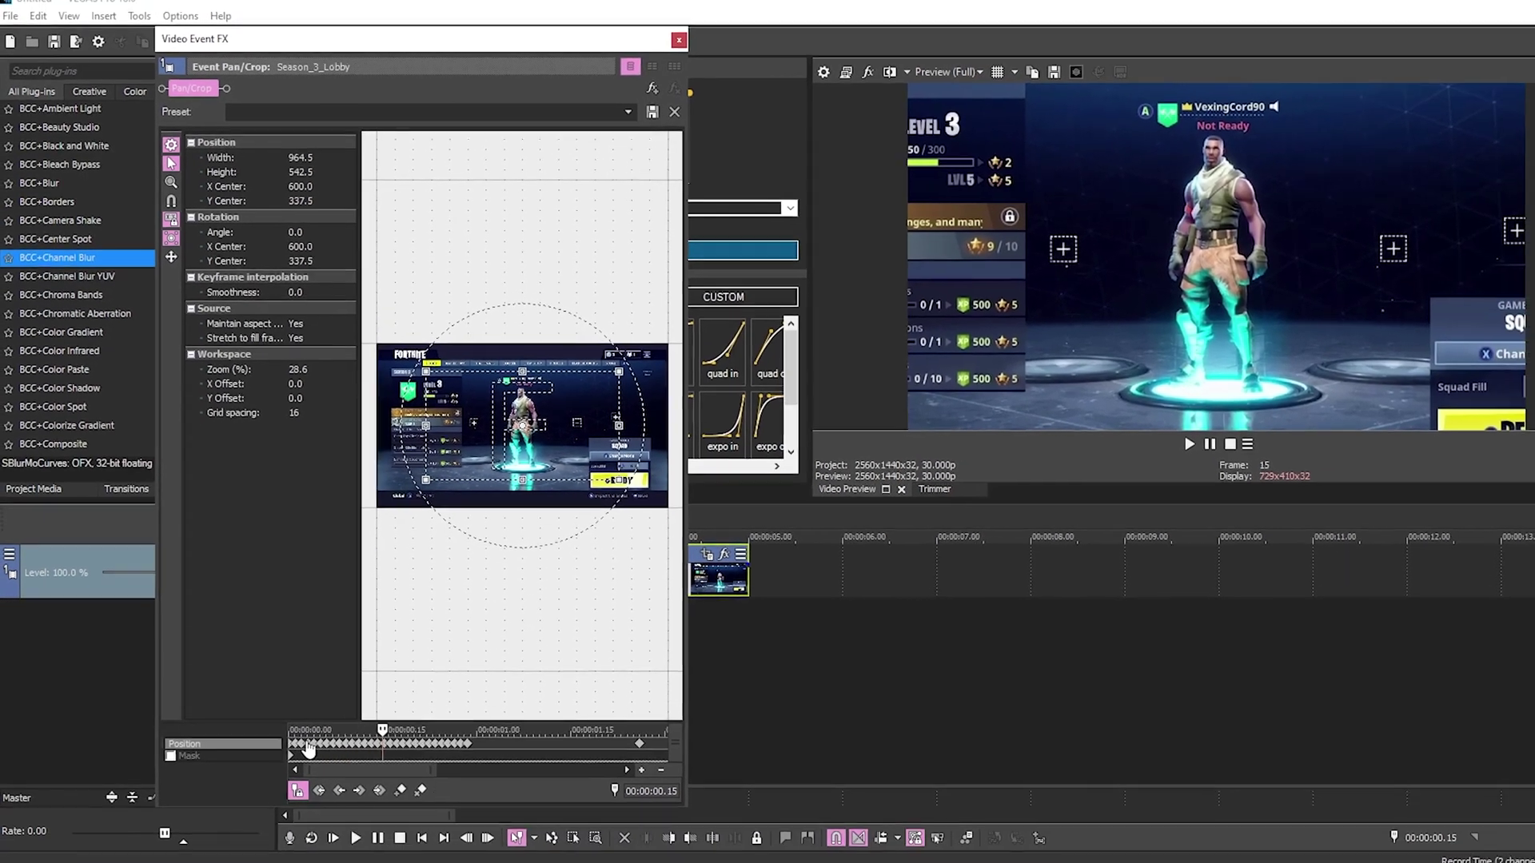
scroll(330, 817, "up", 3)
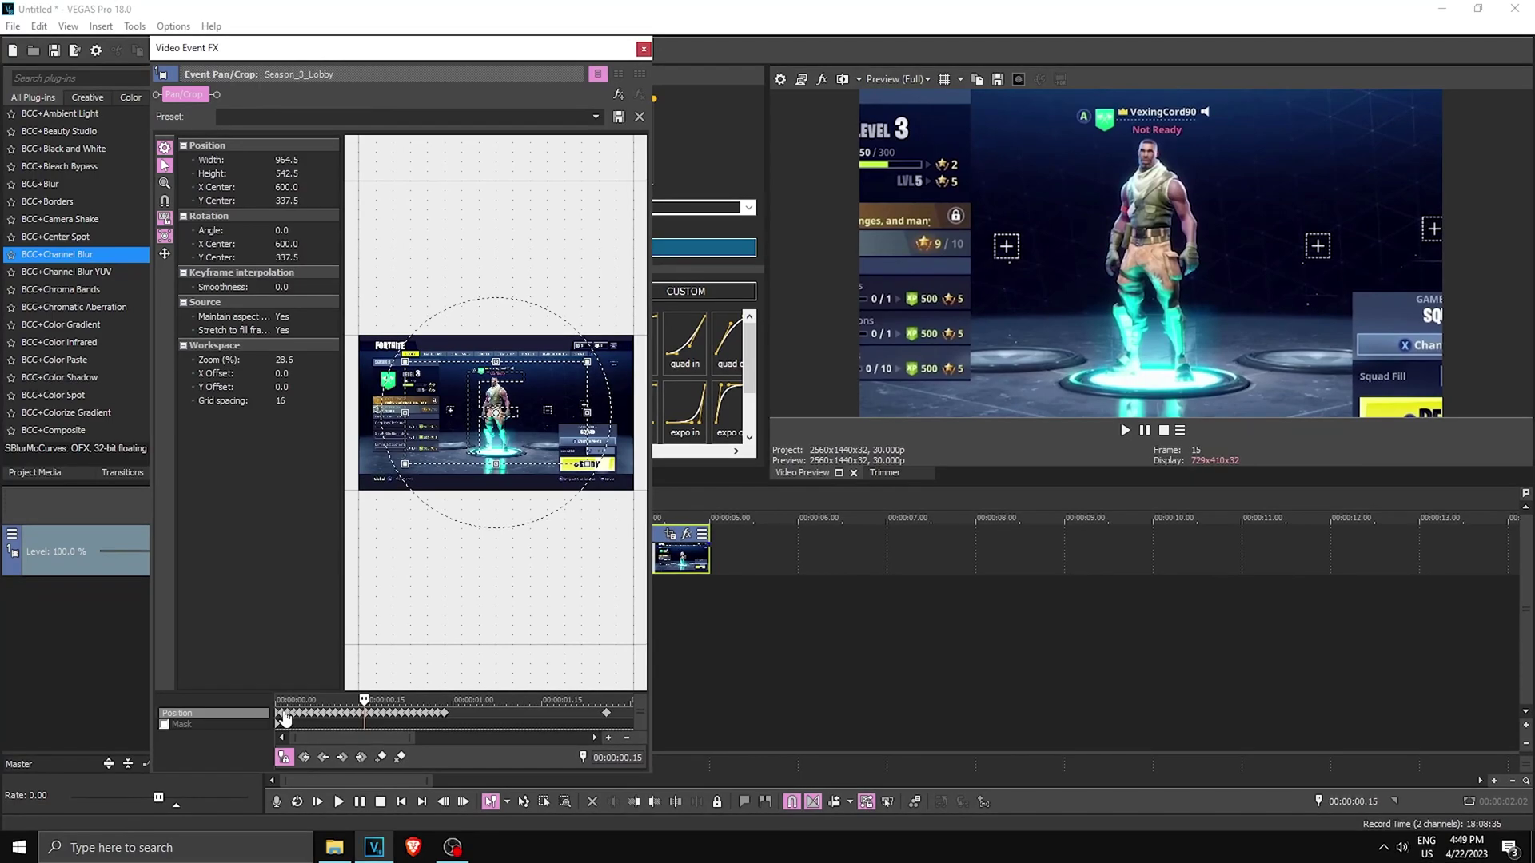
Check the eased motion at 00:00:01.10 and load the expo preset into the curve
left_click(428, 710)
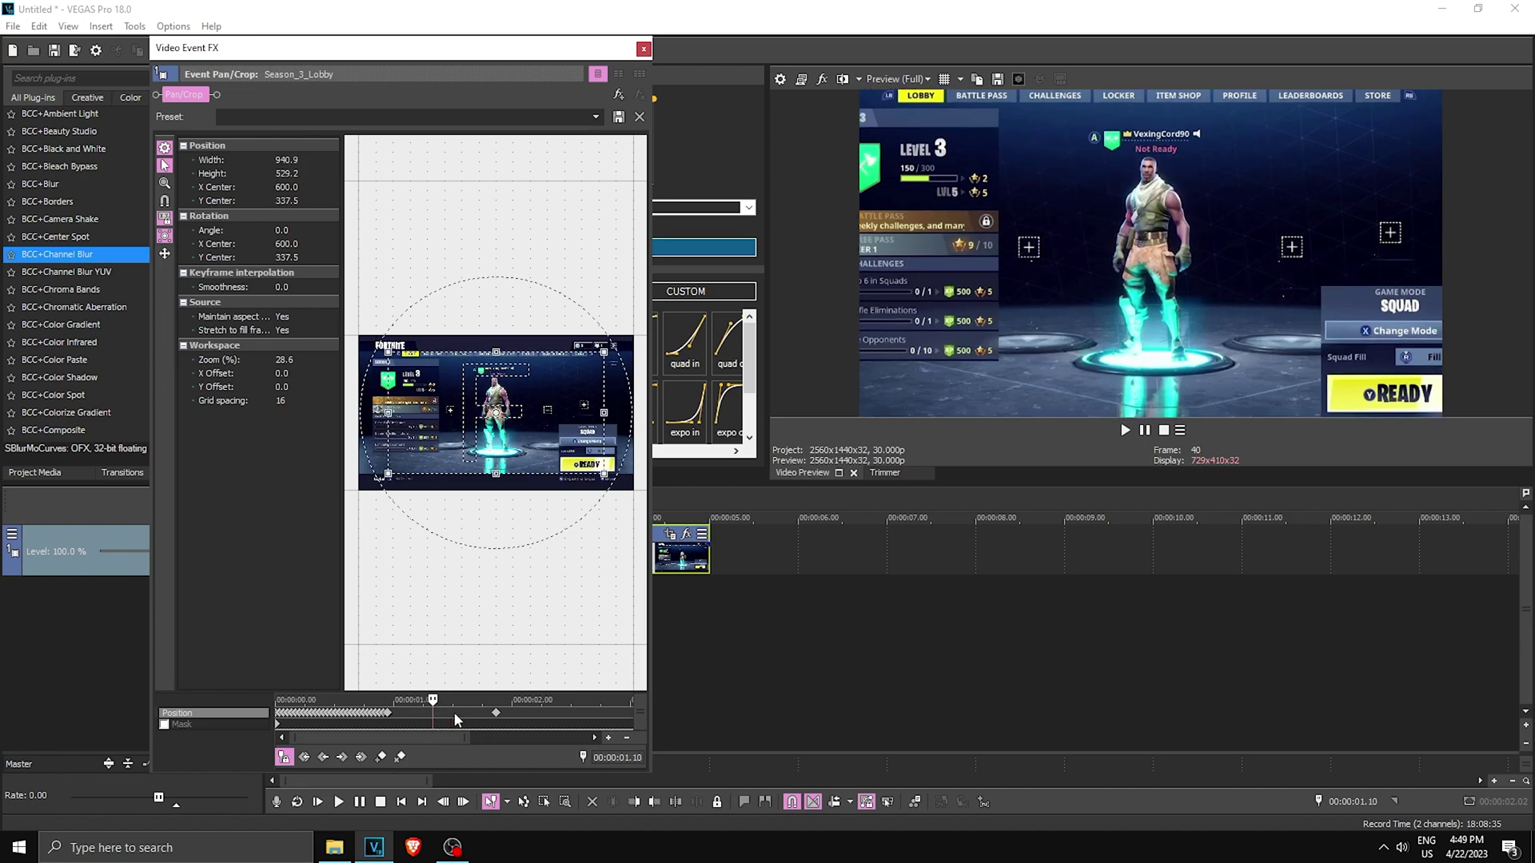
left_click_drag(608, 54, 348, 48)
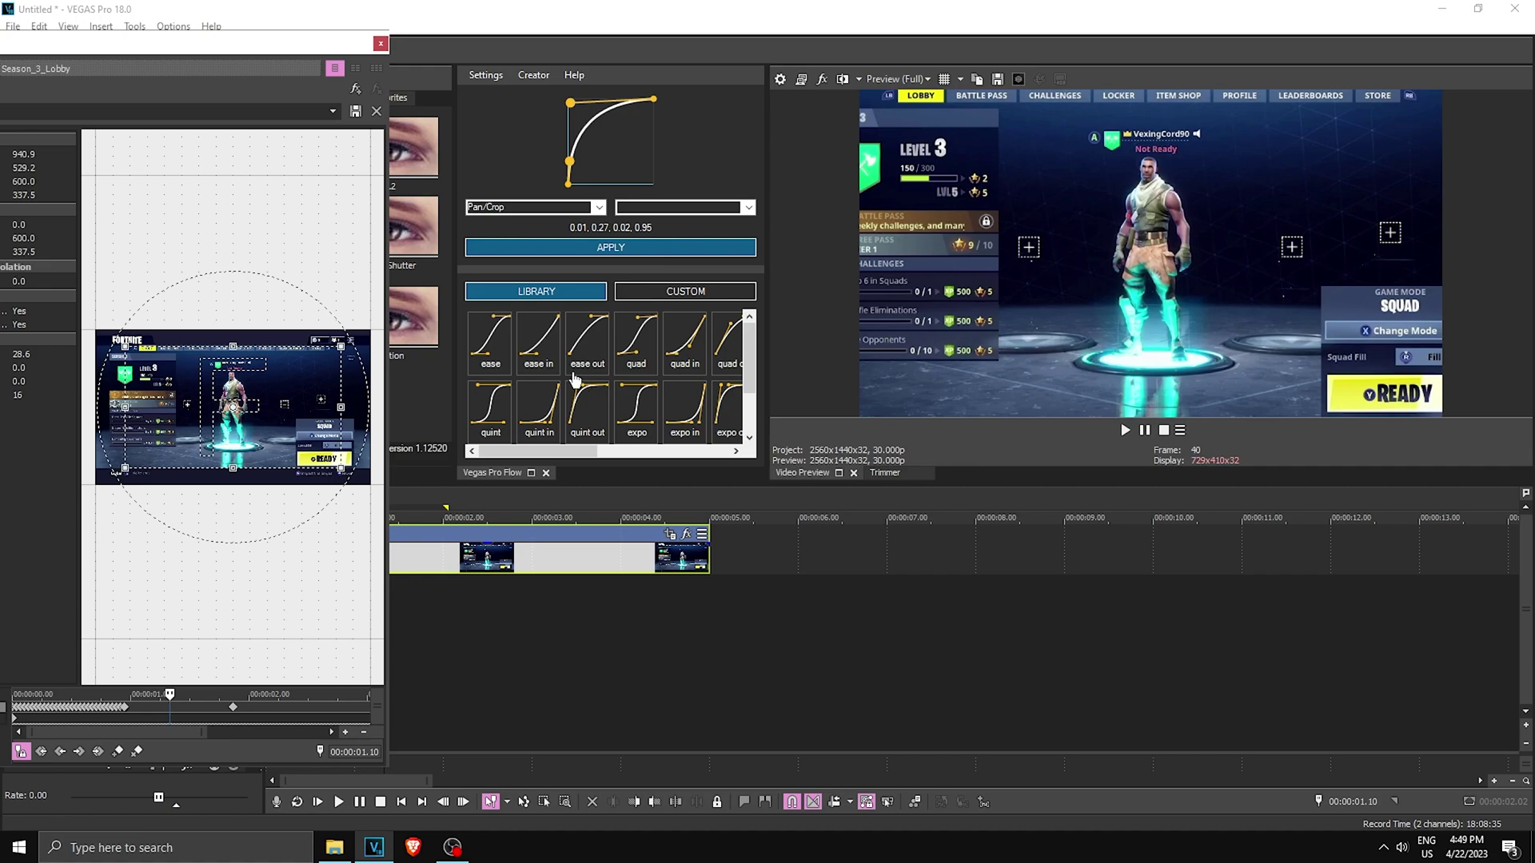
left_click(636, 414)
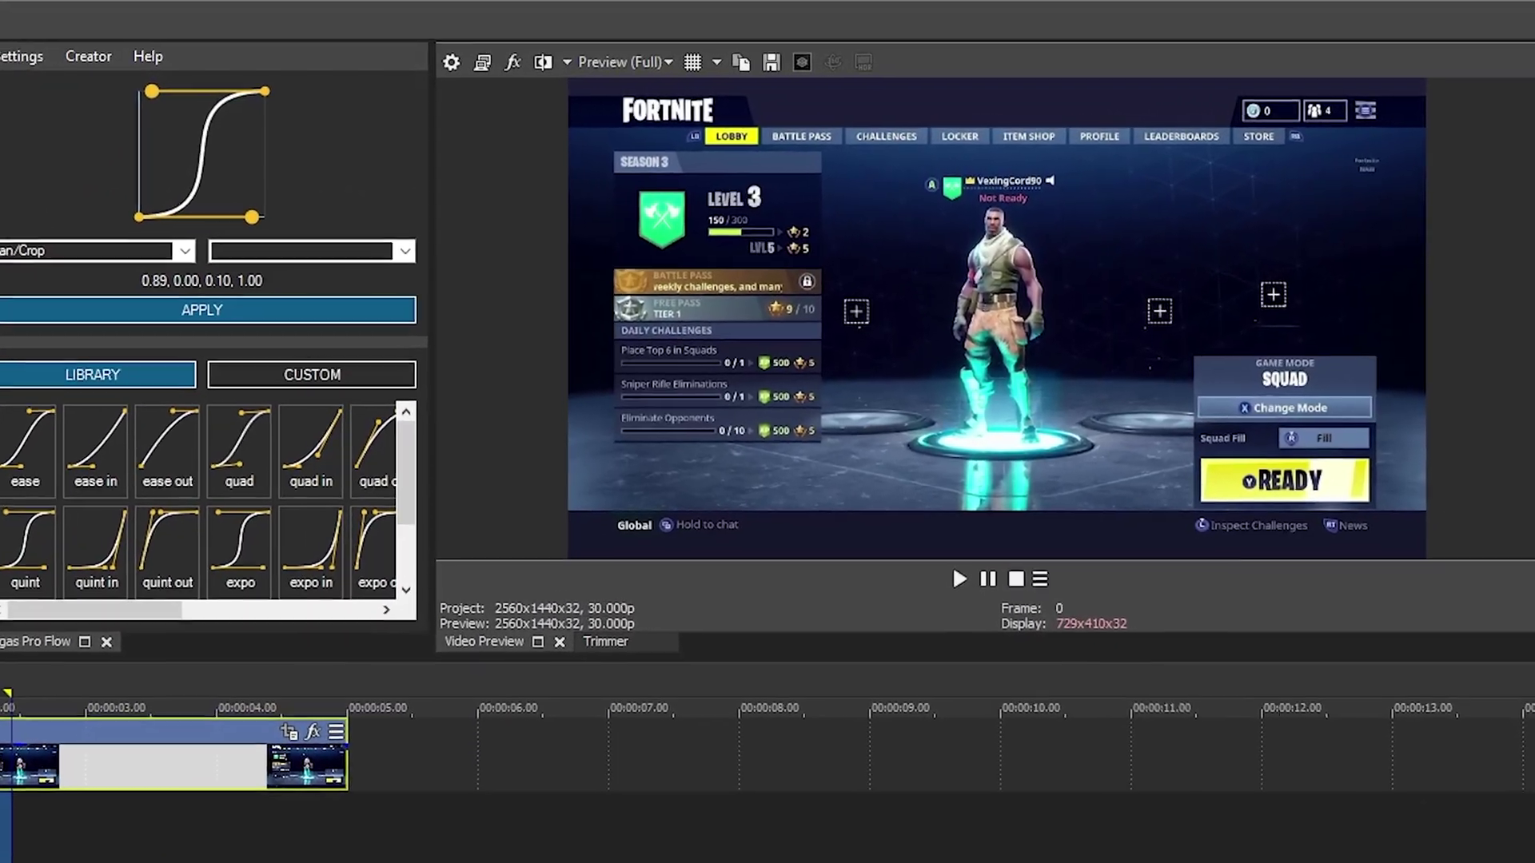
Preview the clip, then reopen Pan/Crop and undo the dense eased keyframes
left_click(960, 578)
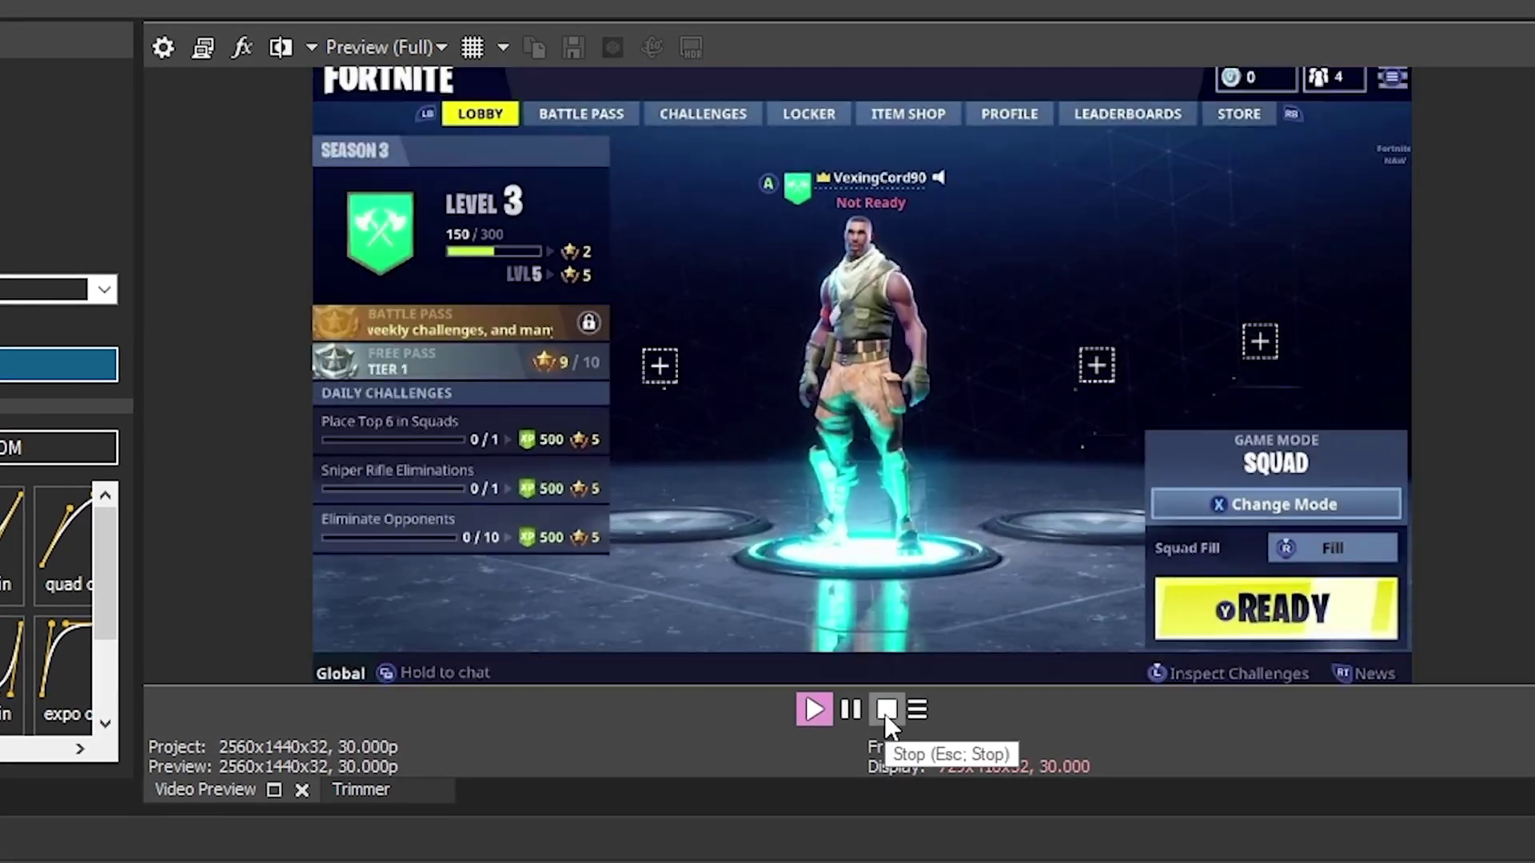
left_click(884, 711)
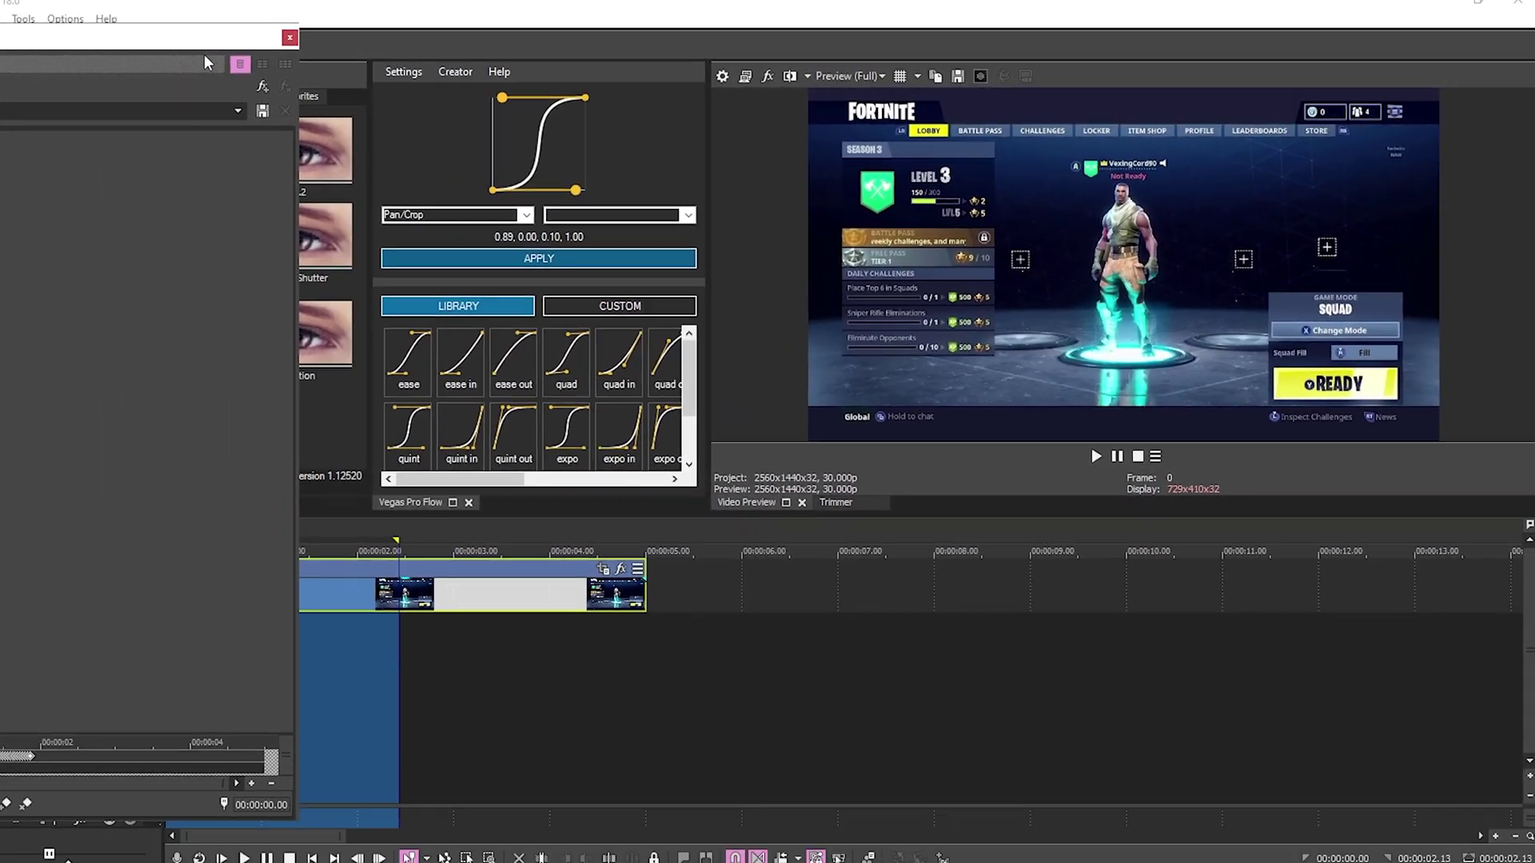
left_click(670, 534)
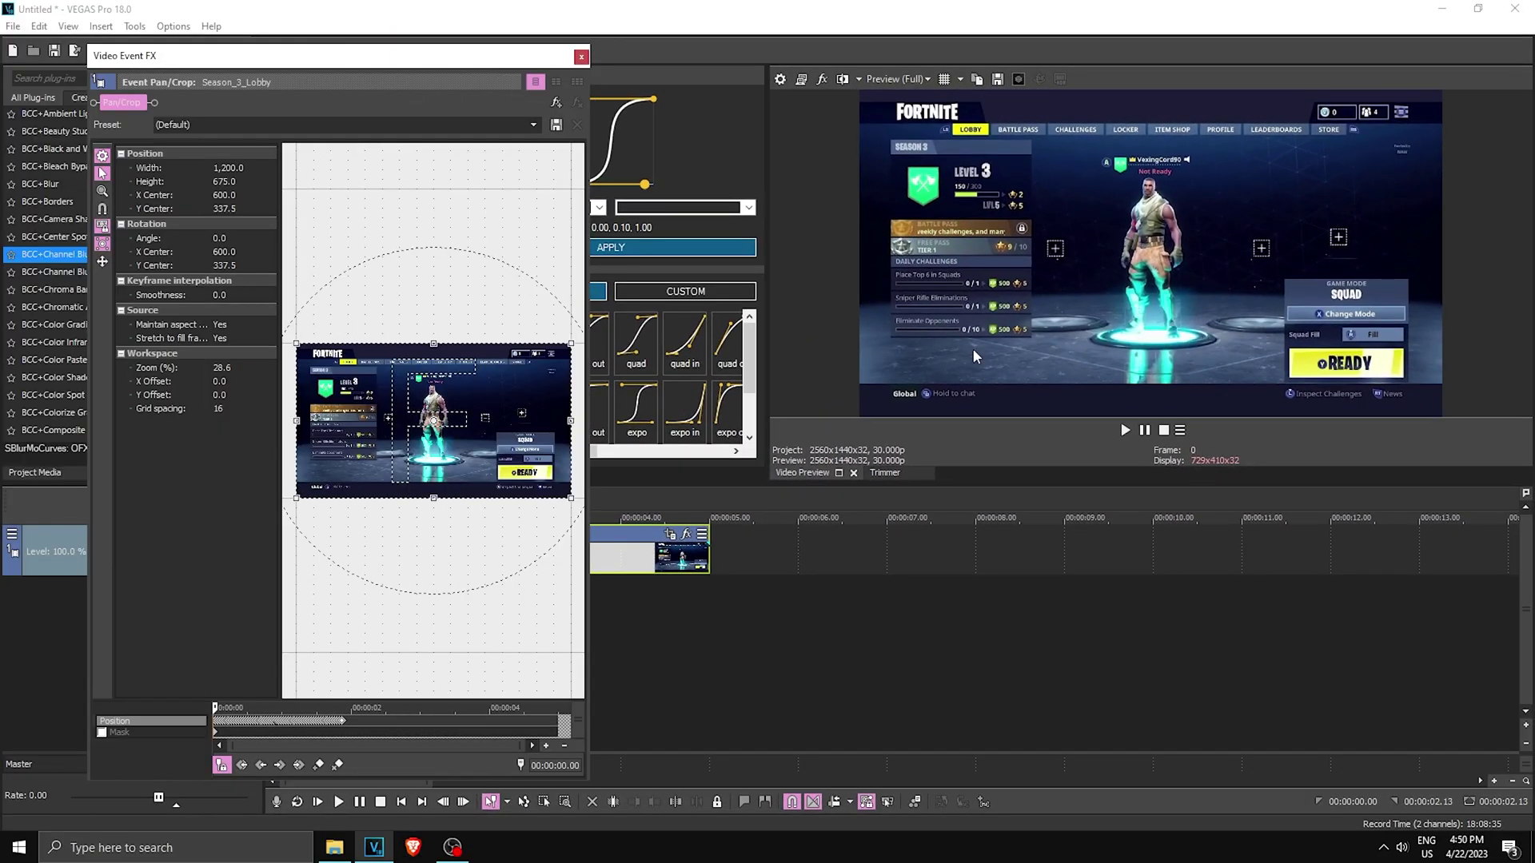
key("ctrl+z")
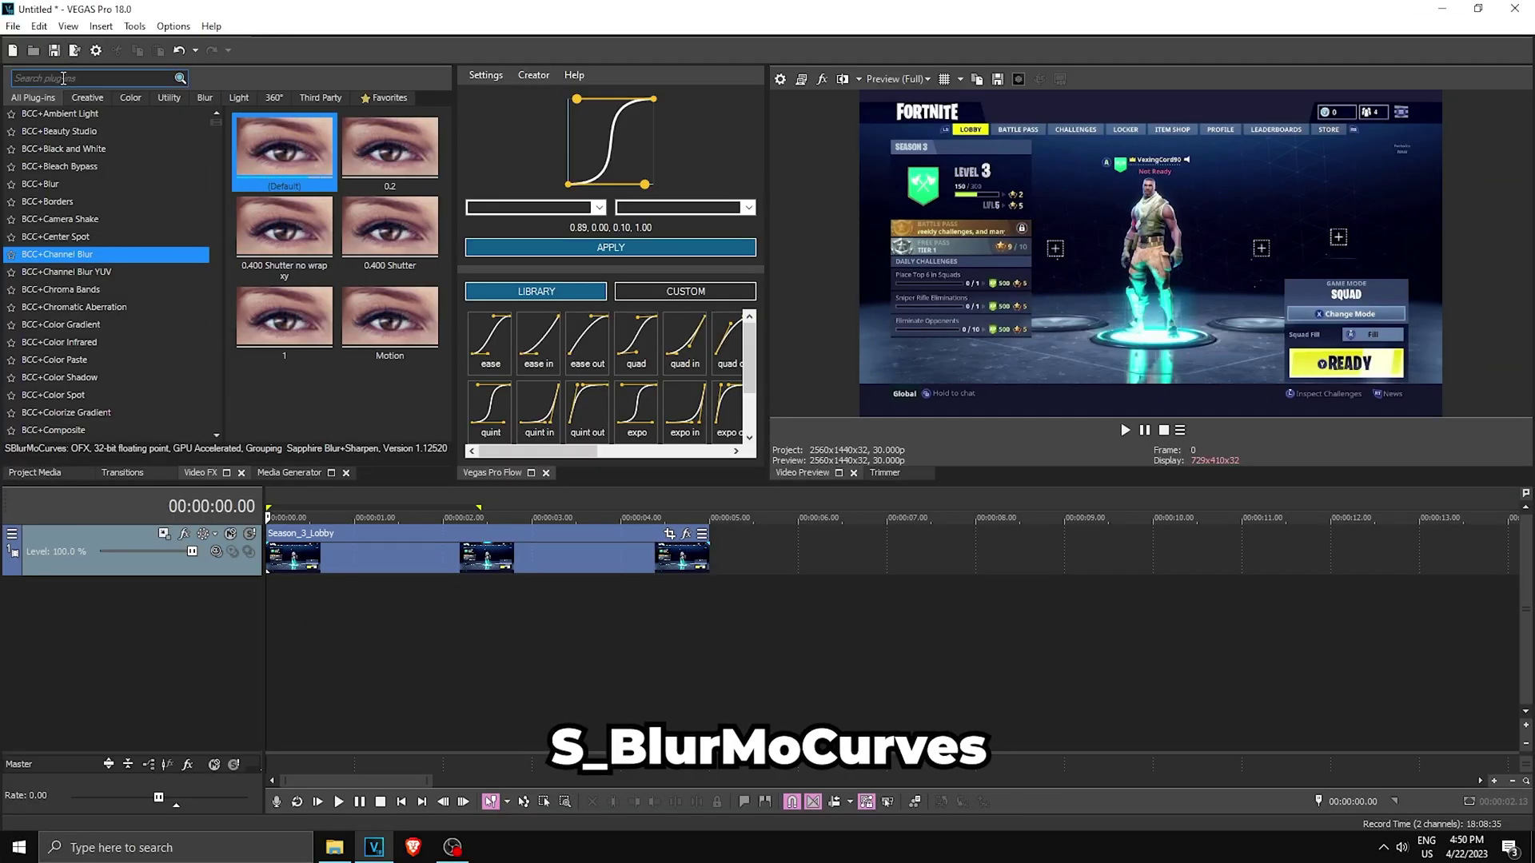
Apply S_BlurMoCurves to Season_3_Lobby, animate Z Dist and Rotate, and preview the effect
type("blurmocurves")
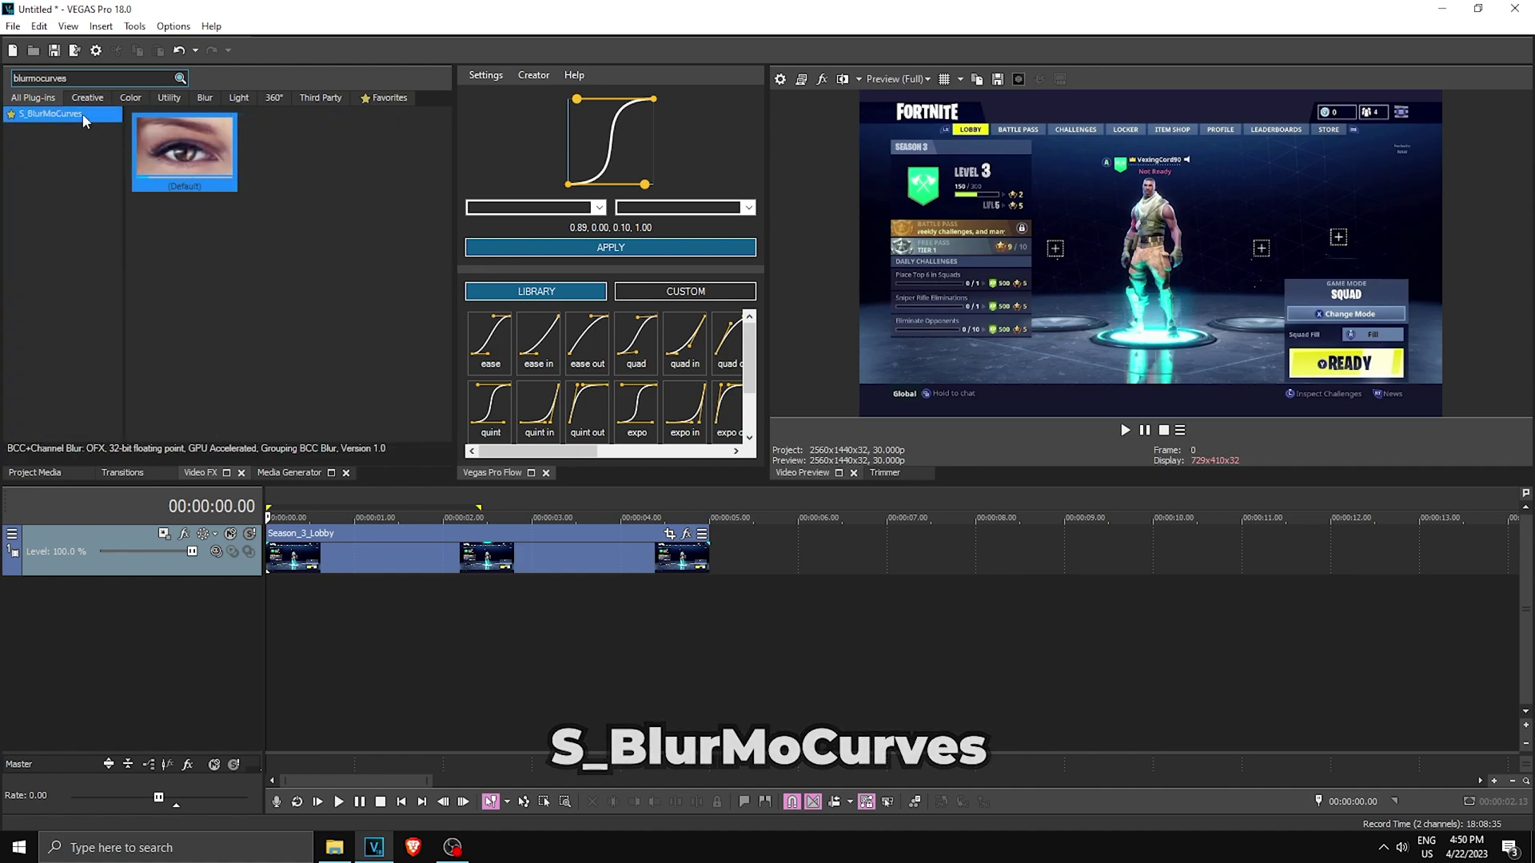
left_click_drag(323, 551, 321, 551)
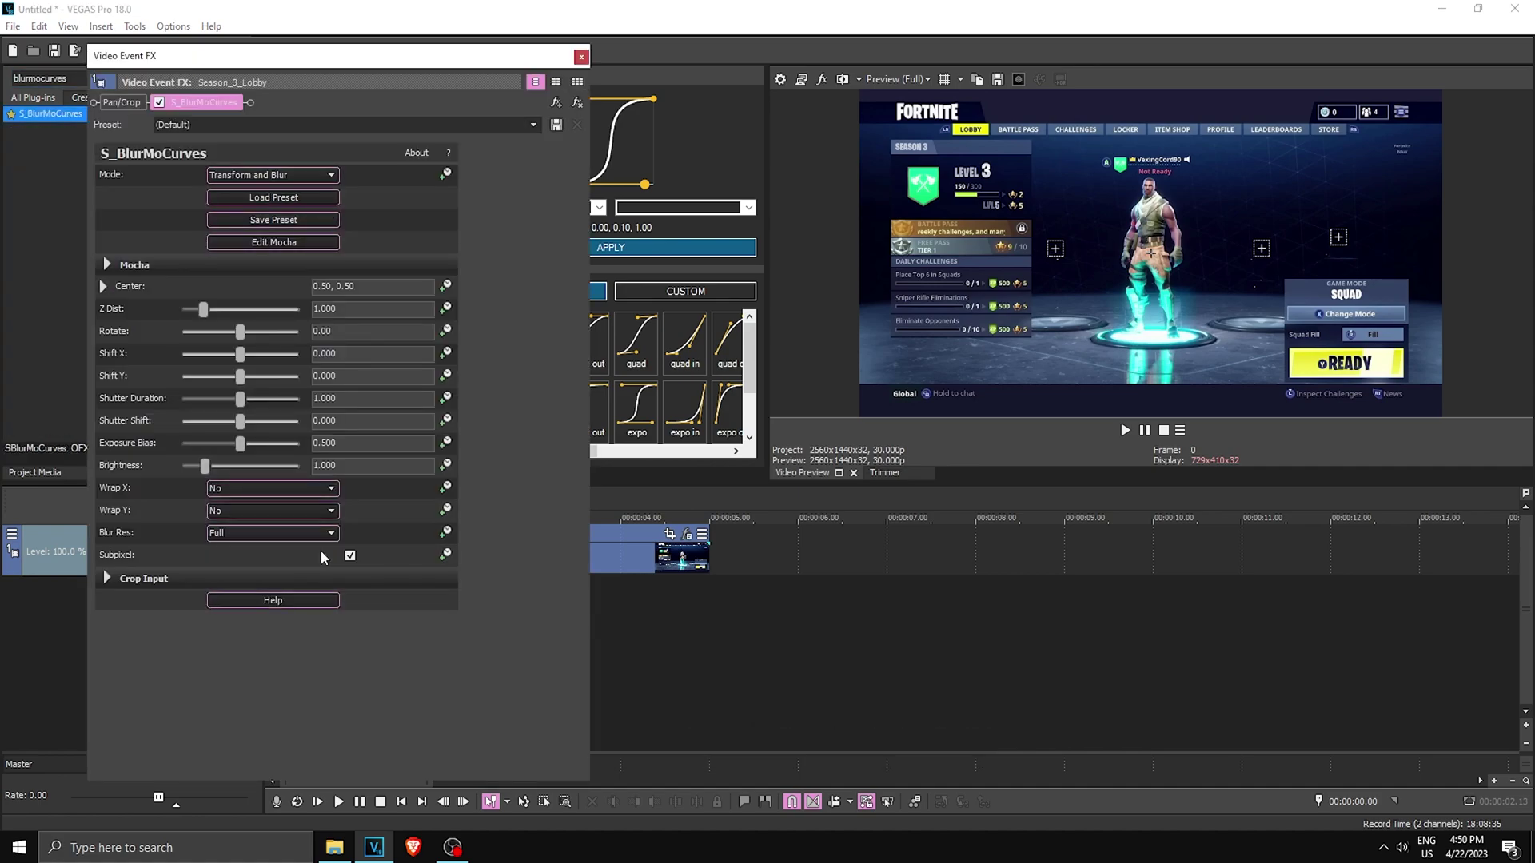
left_click(446, 309)
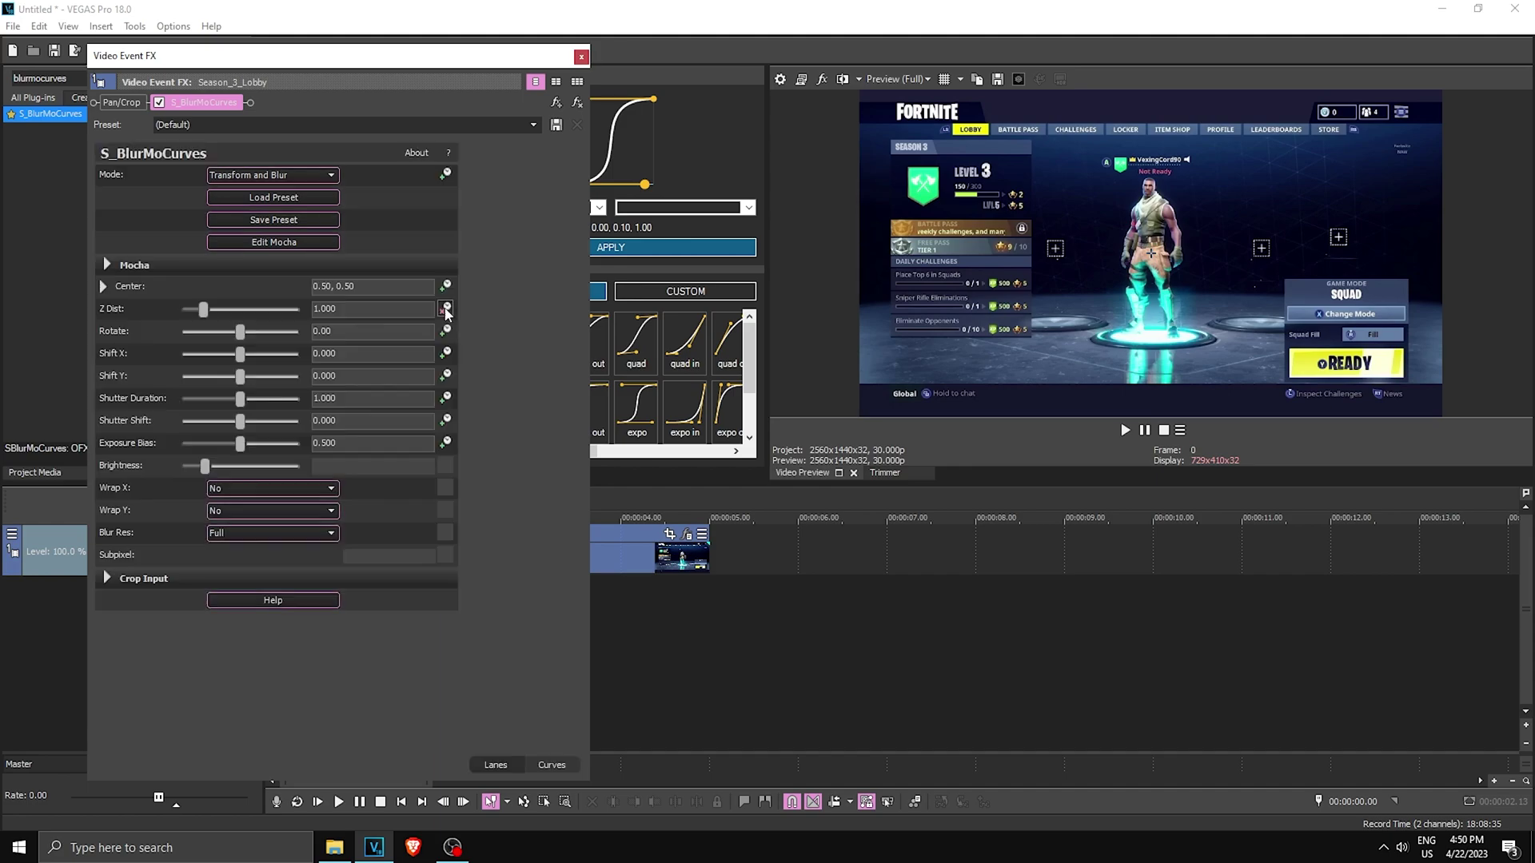
left_click(446, 331)
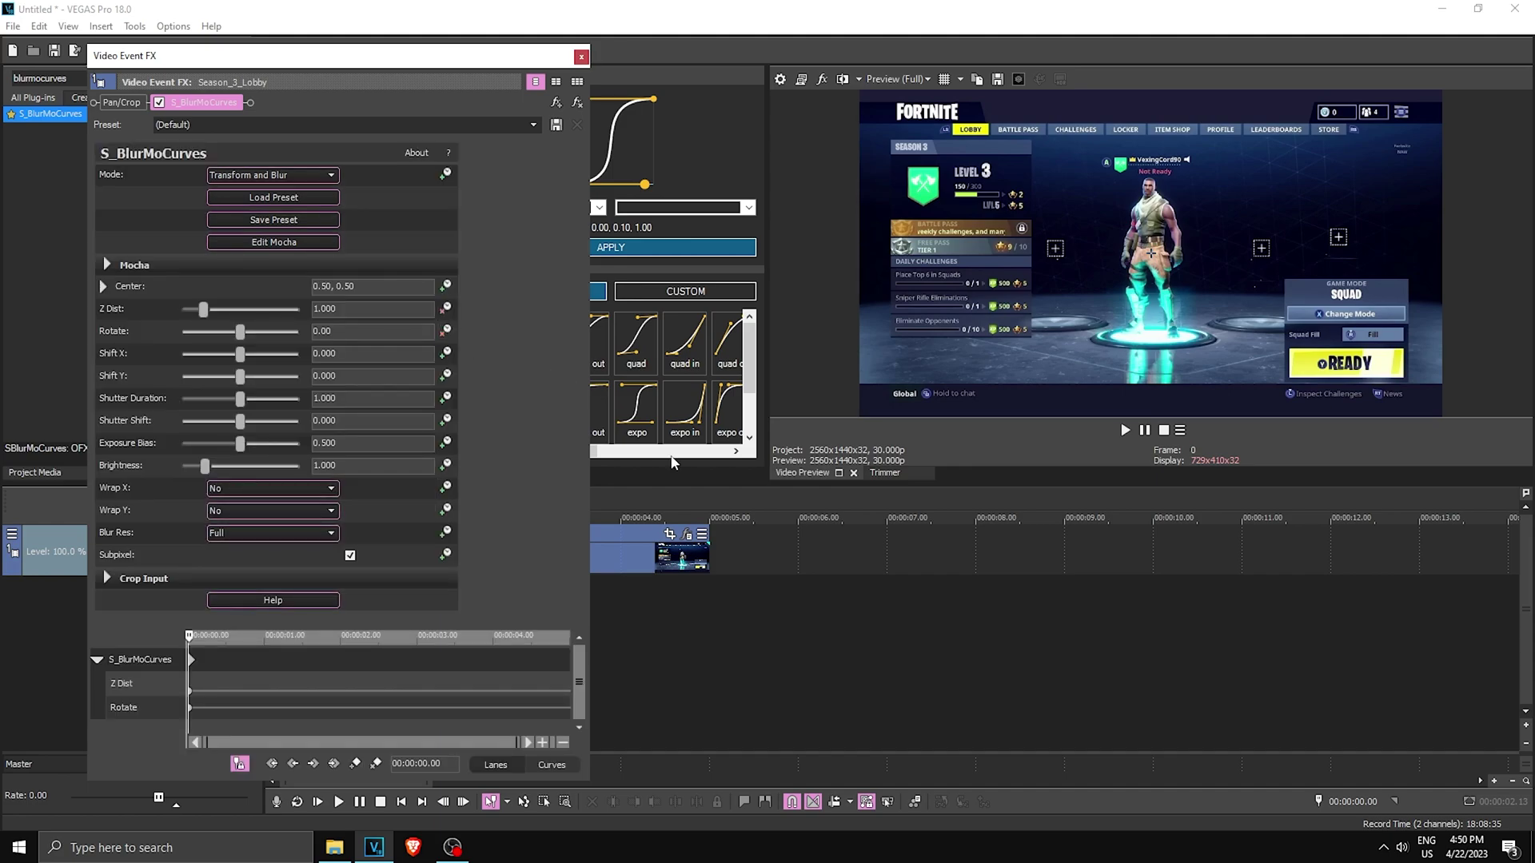
key("space")
left_click(1125, 430)
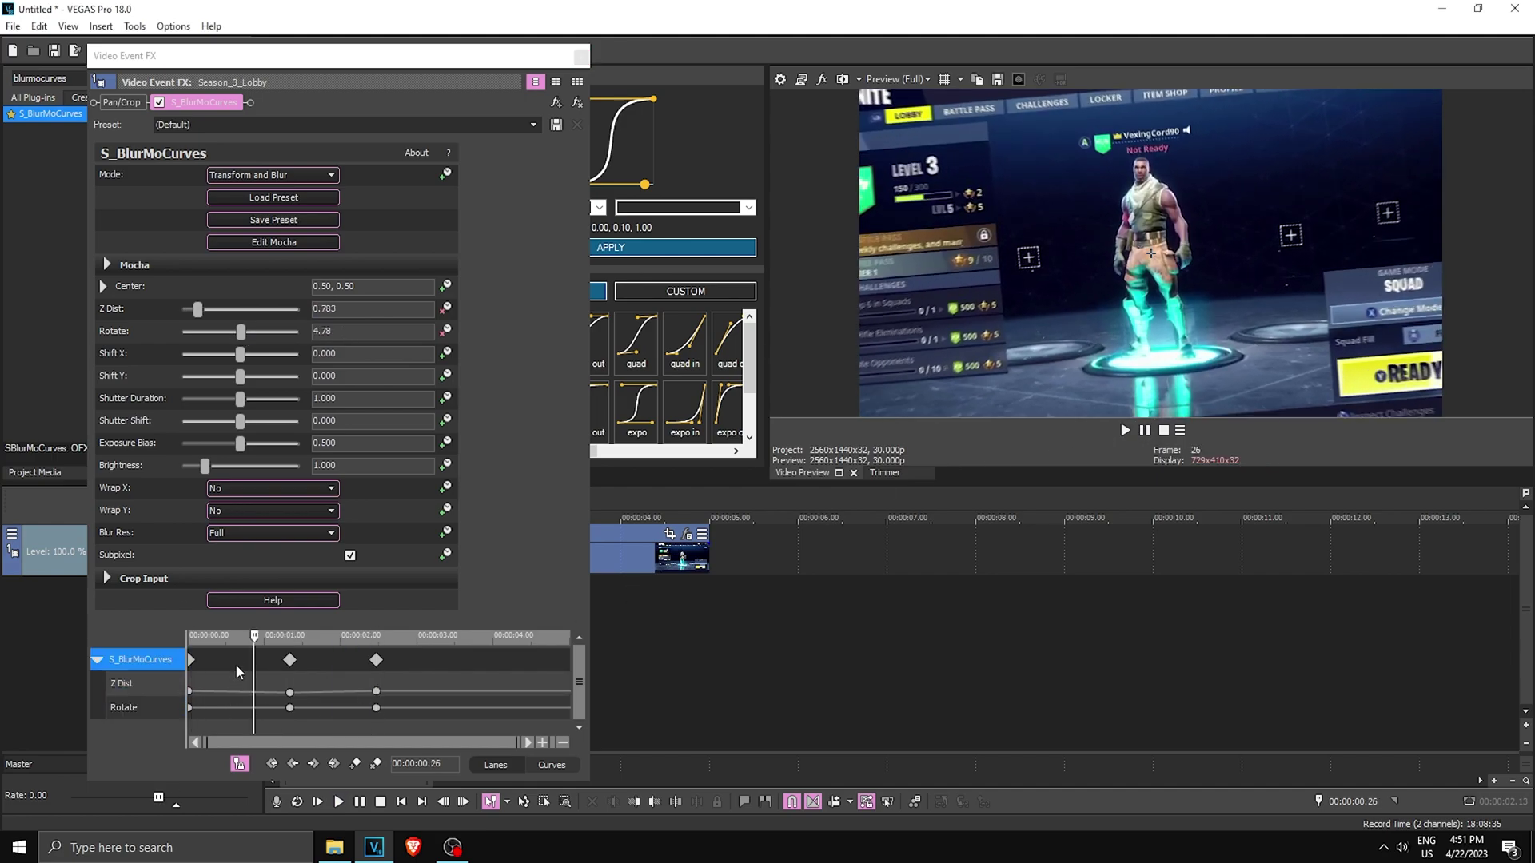
left_click_drag(242, 665, 241, 680)
Select Season_3_Lobby and pick S_BlurMoCurves Z Dist as the parameter to ease in Flow
left_click(581, 58)
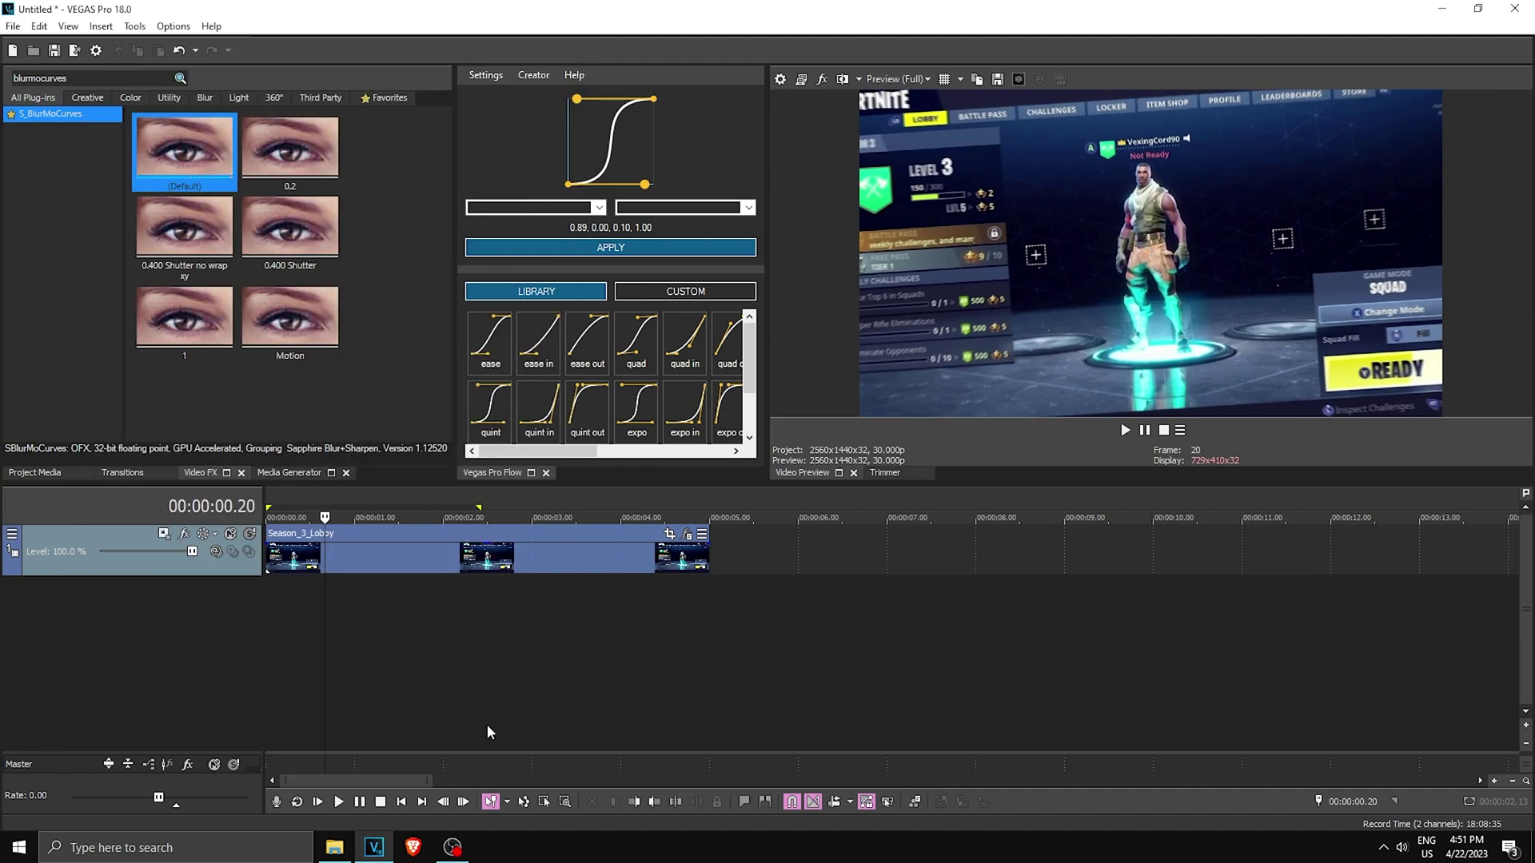
scroll(488, 694, "up", 5)
scroll(487, 693, "down", 1)
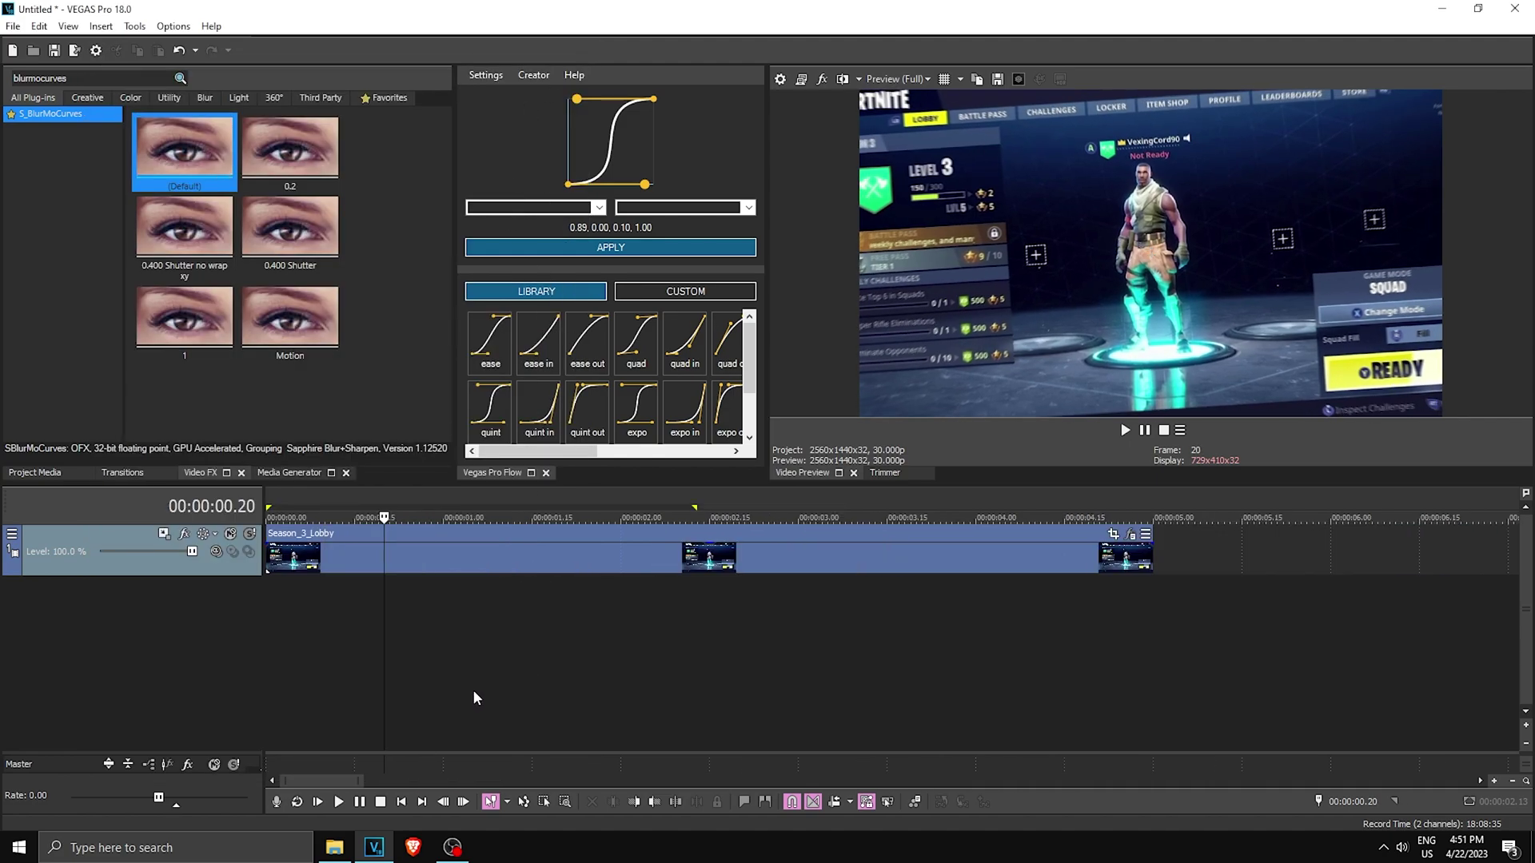
left_click(376, 558)
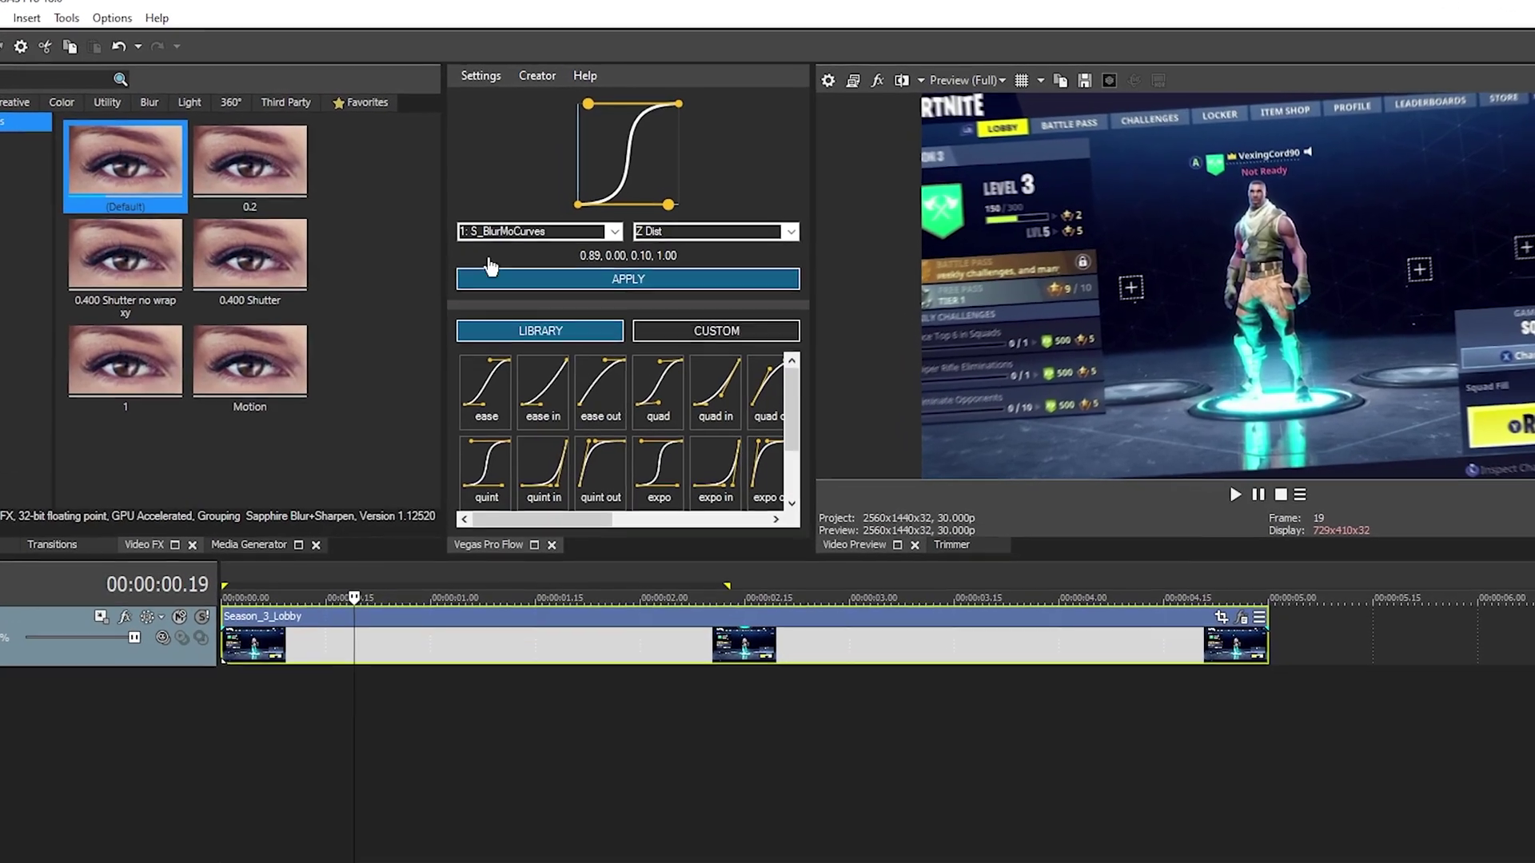
left_click(614, 231)
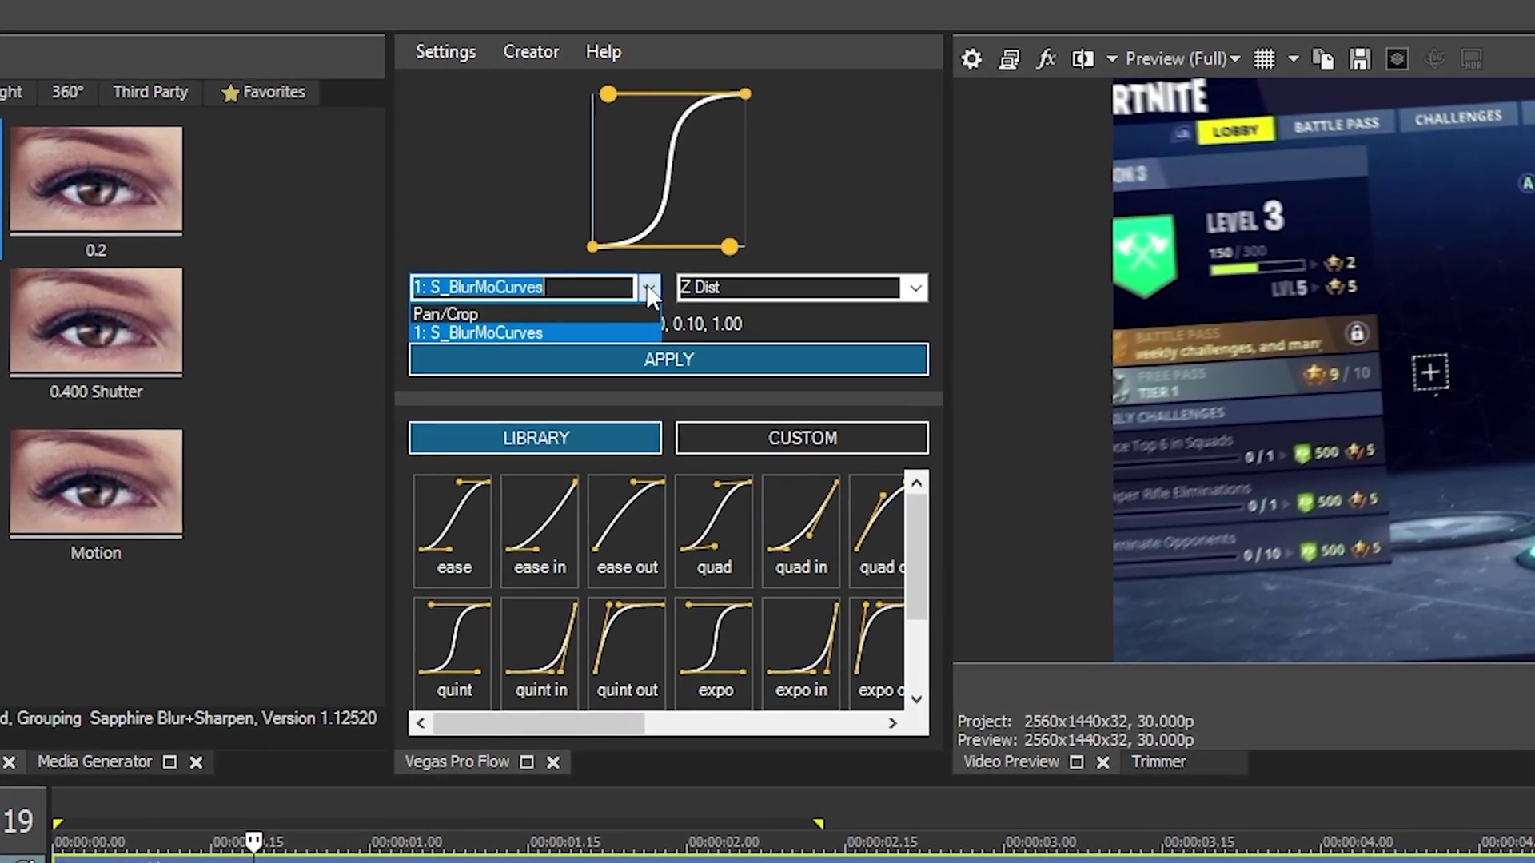
left_click(495, 333)
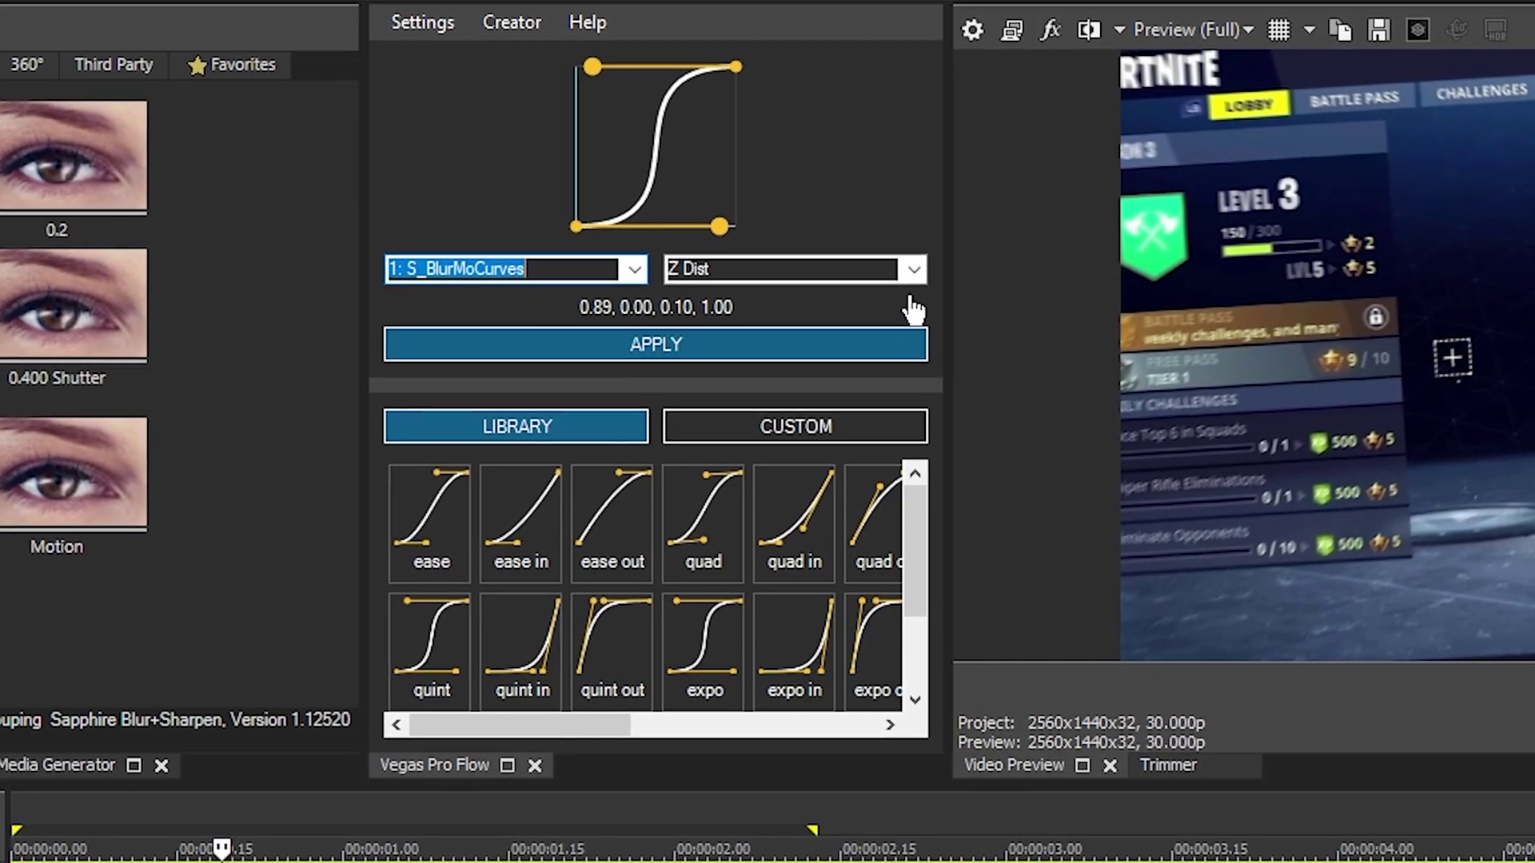
left_click(914, 270)
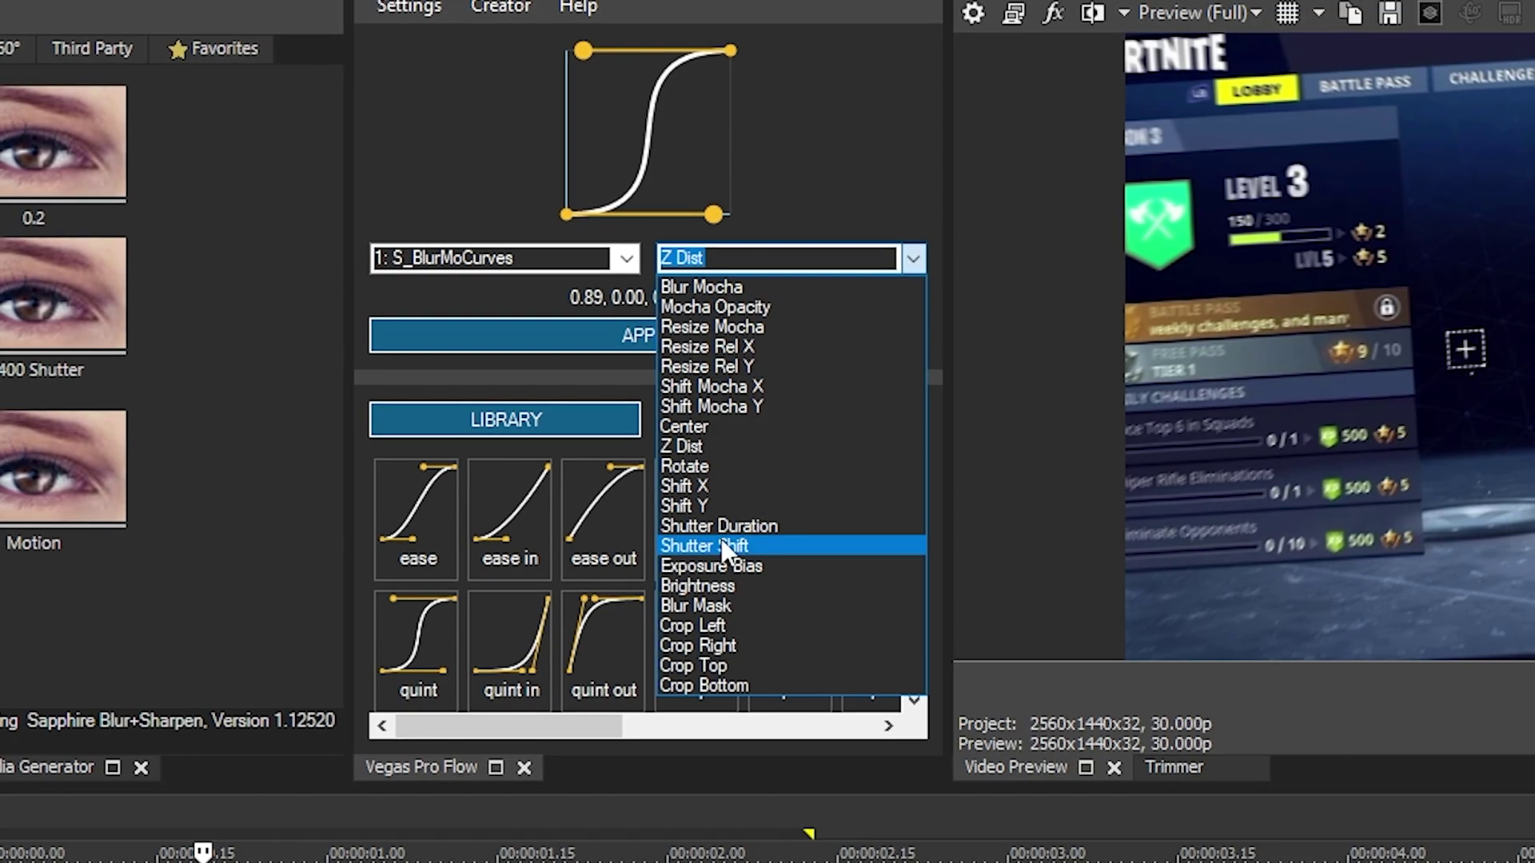
left_click(707, 445)
Shape a fast-start curve (0.01, 0.38, 0.01, 0.98), apply it, and inspect the keyframes
left_click_drag(715, 217, 563, 144)
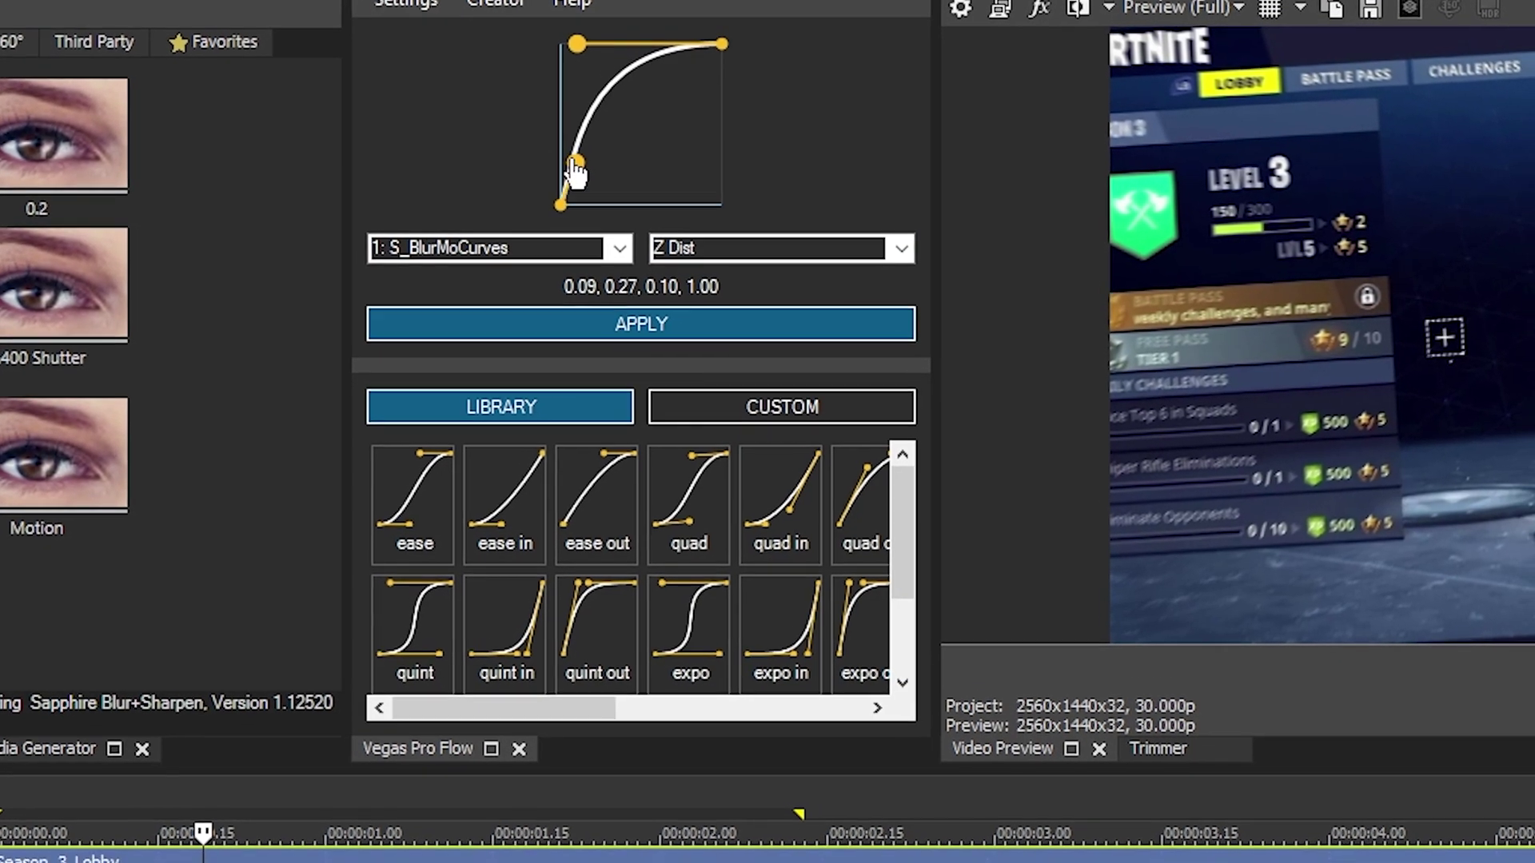
left_click_drag(577, 44, 563, 47)
left_click(656, 328)
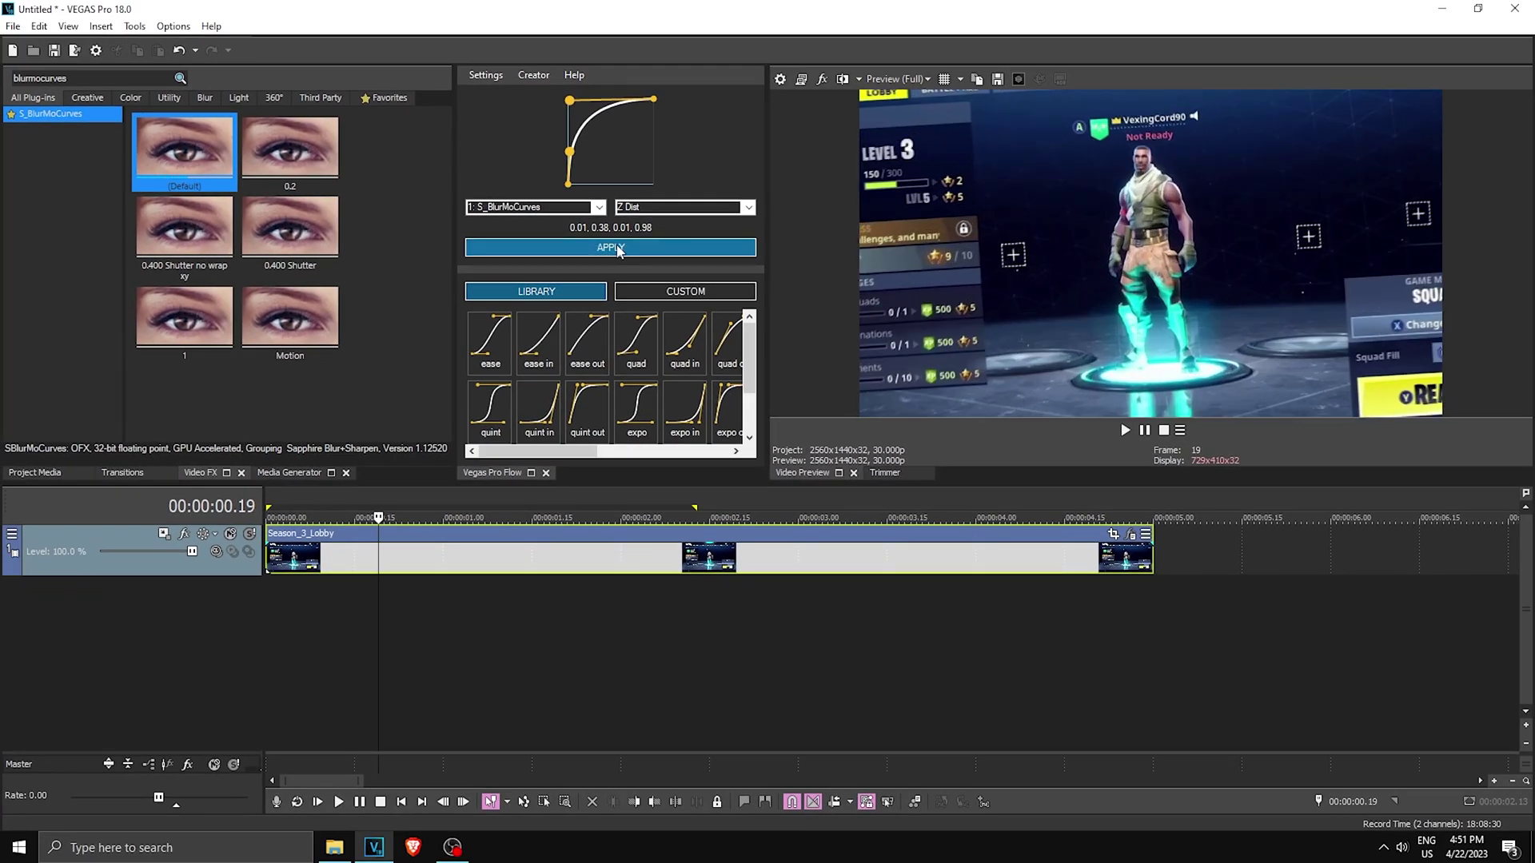
left_click(1129, 534)
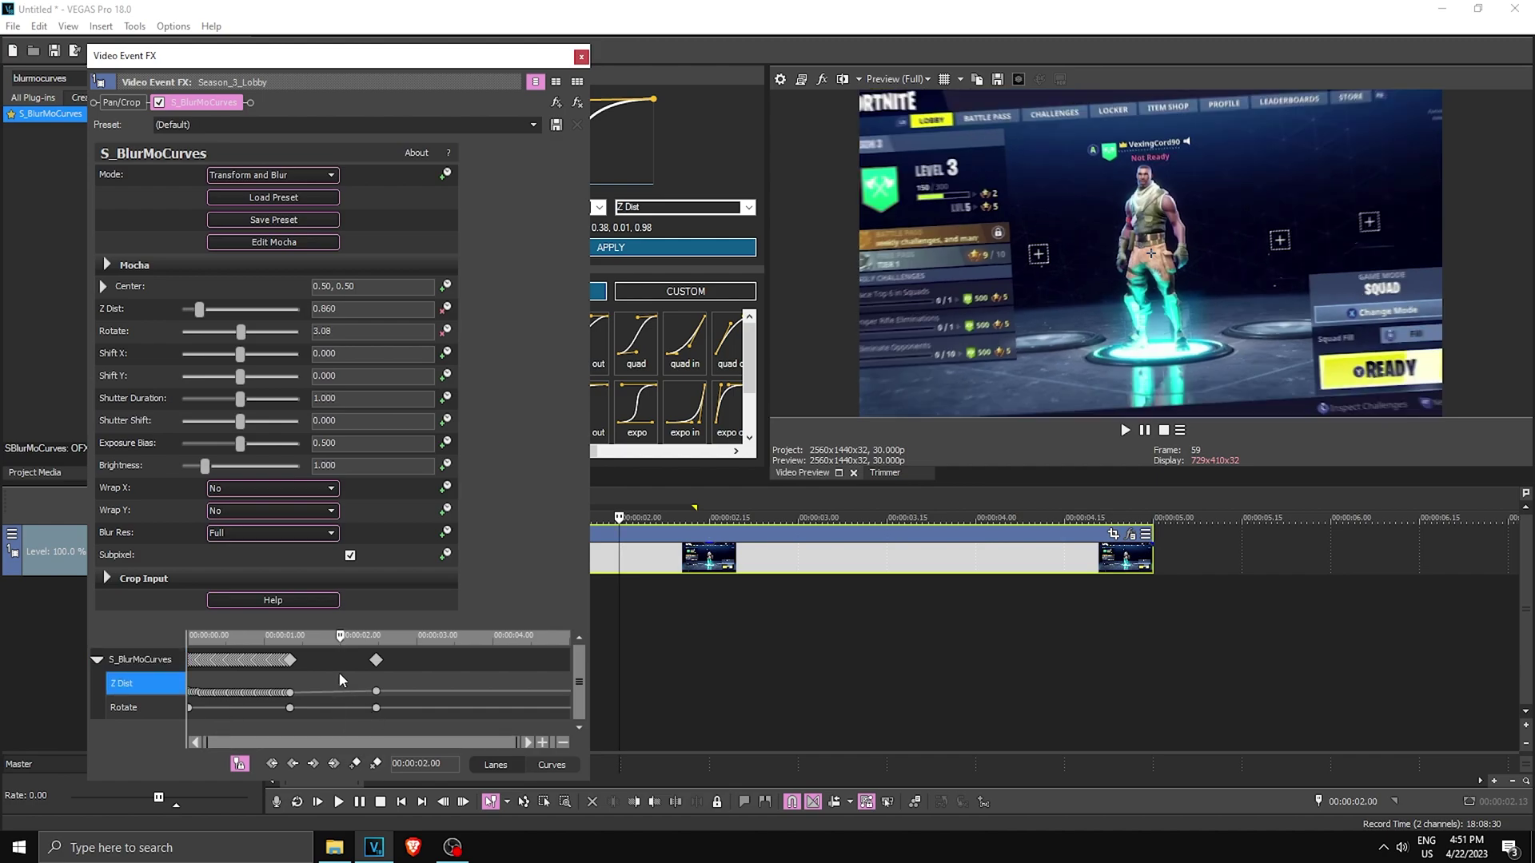
Put the playhead at 2 seconds and inspect the Rotate keyframe lane in Video Event FX
left_click(340, 733)
left_click(582, 57)
left_click(1129, 534)
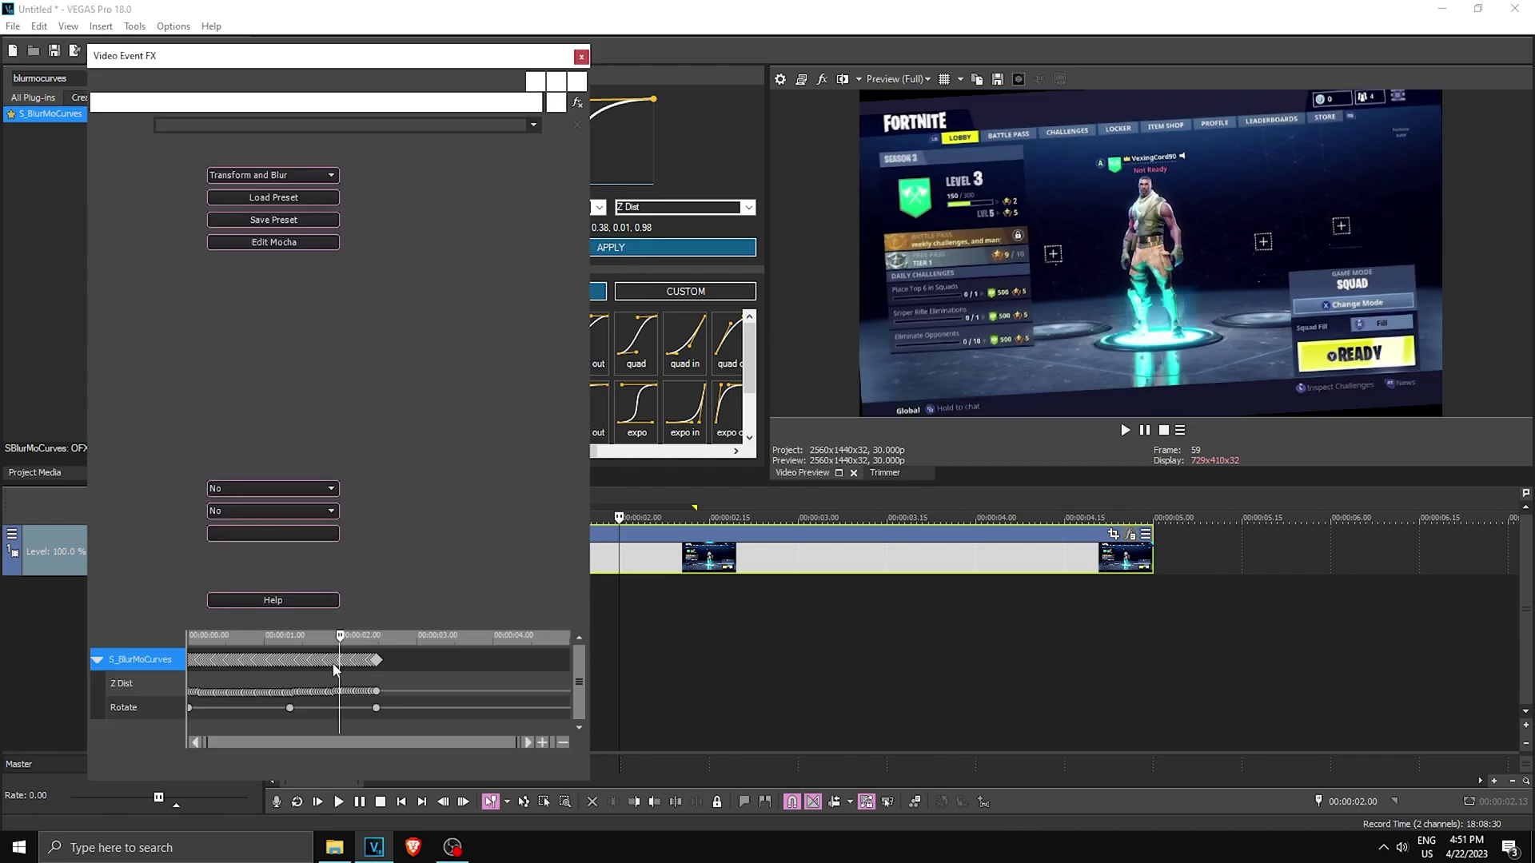
left_click(229, 717)
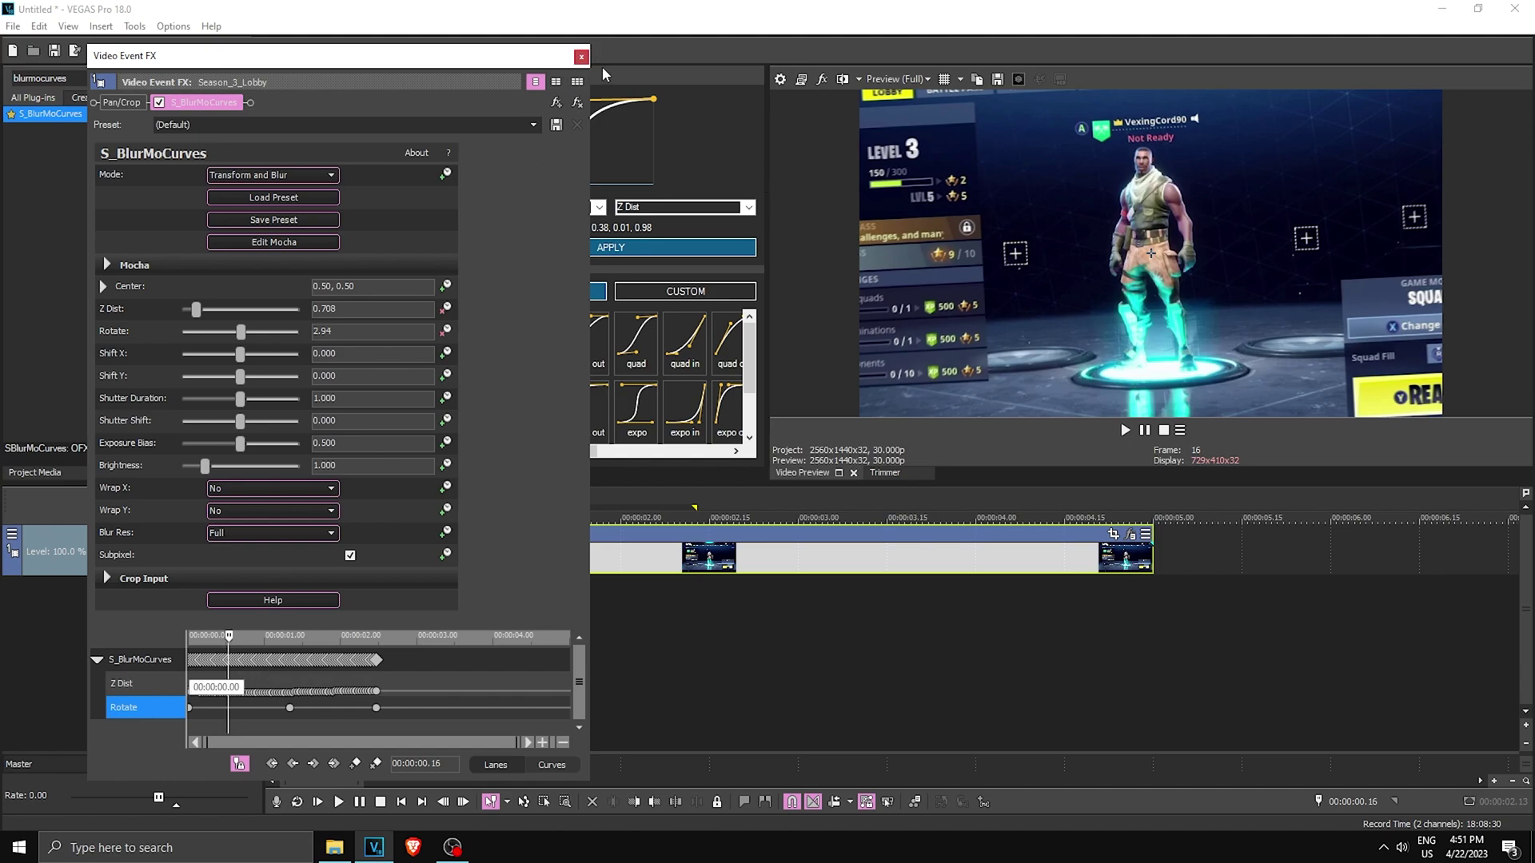
Apply the fast-start easing curve to the S_BlurMoCurves Rotate keyframes in Vegas Pro Flow
left_click(581, 56)
left_click(679, 207)
left_click(632, 316)
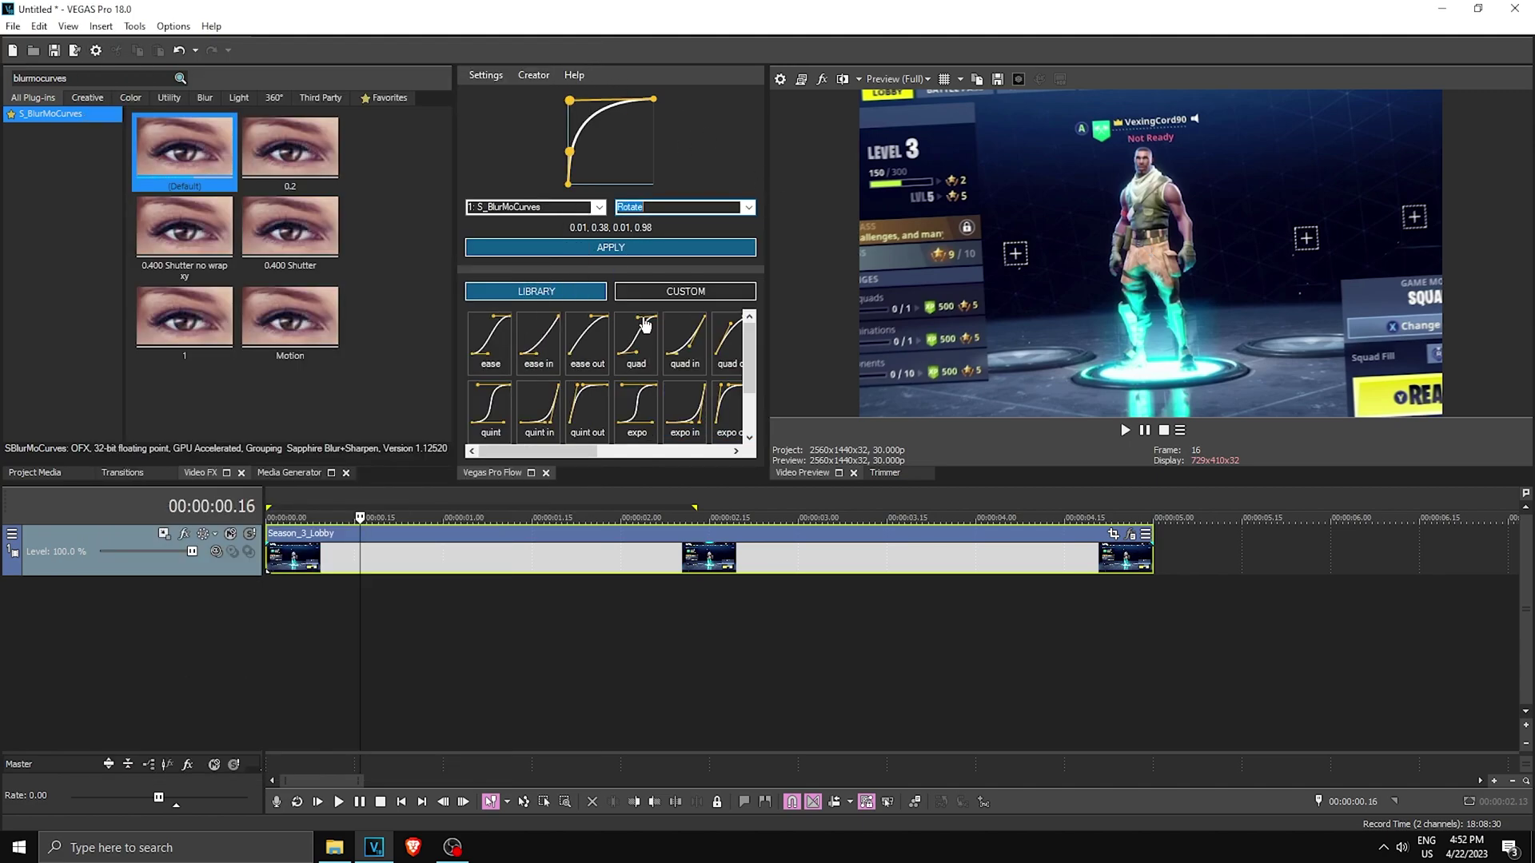
left_click(637, 254)
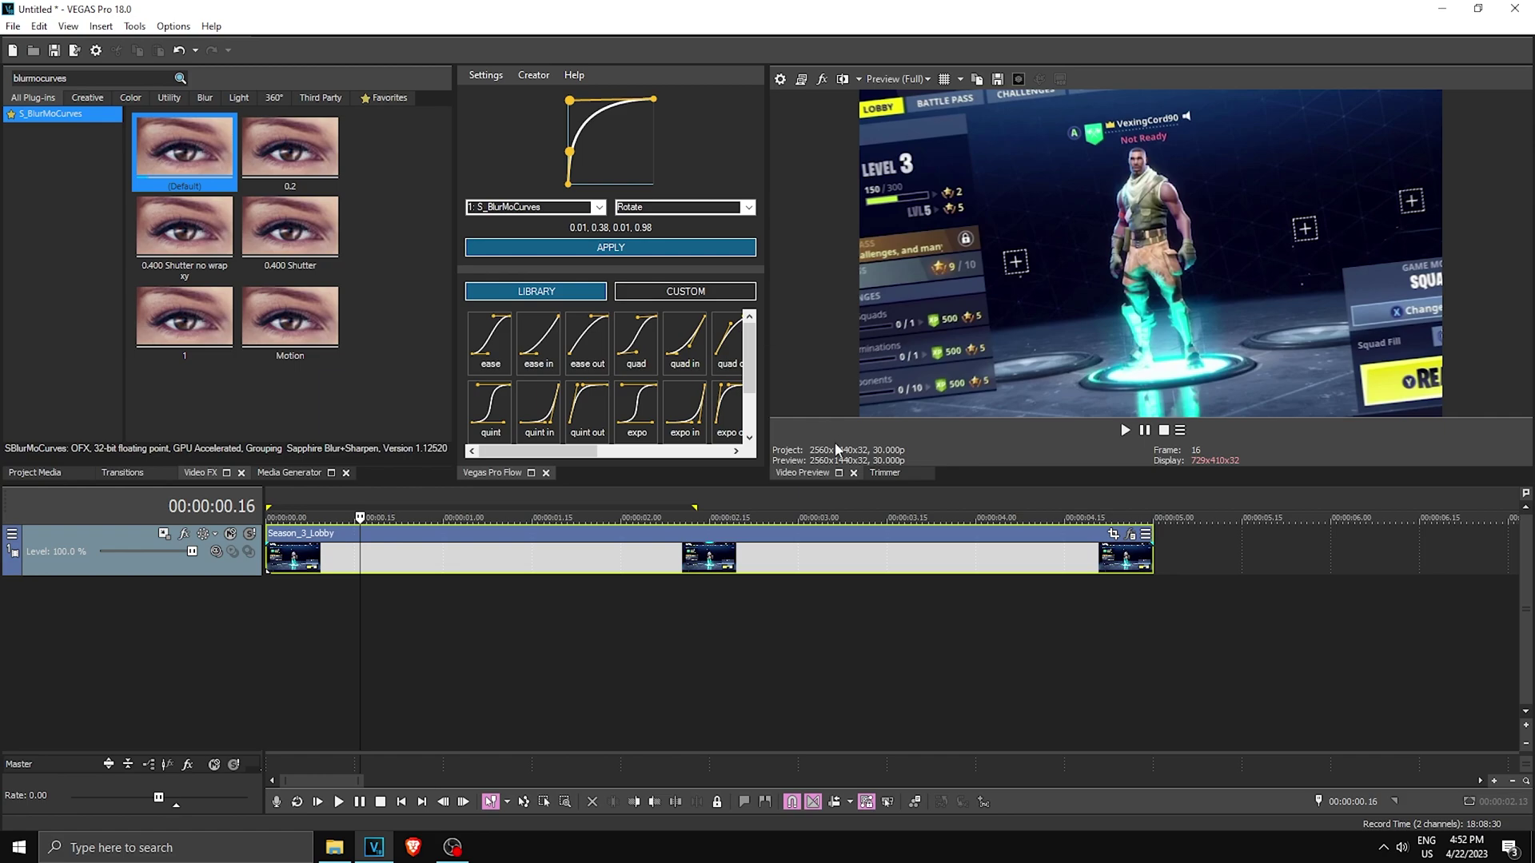
left_click(1129, 535)
left_click(687, 207)
left_click(650, 318)
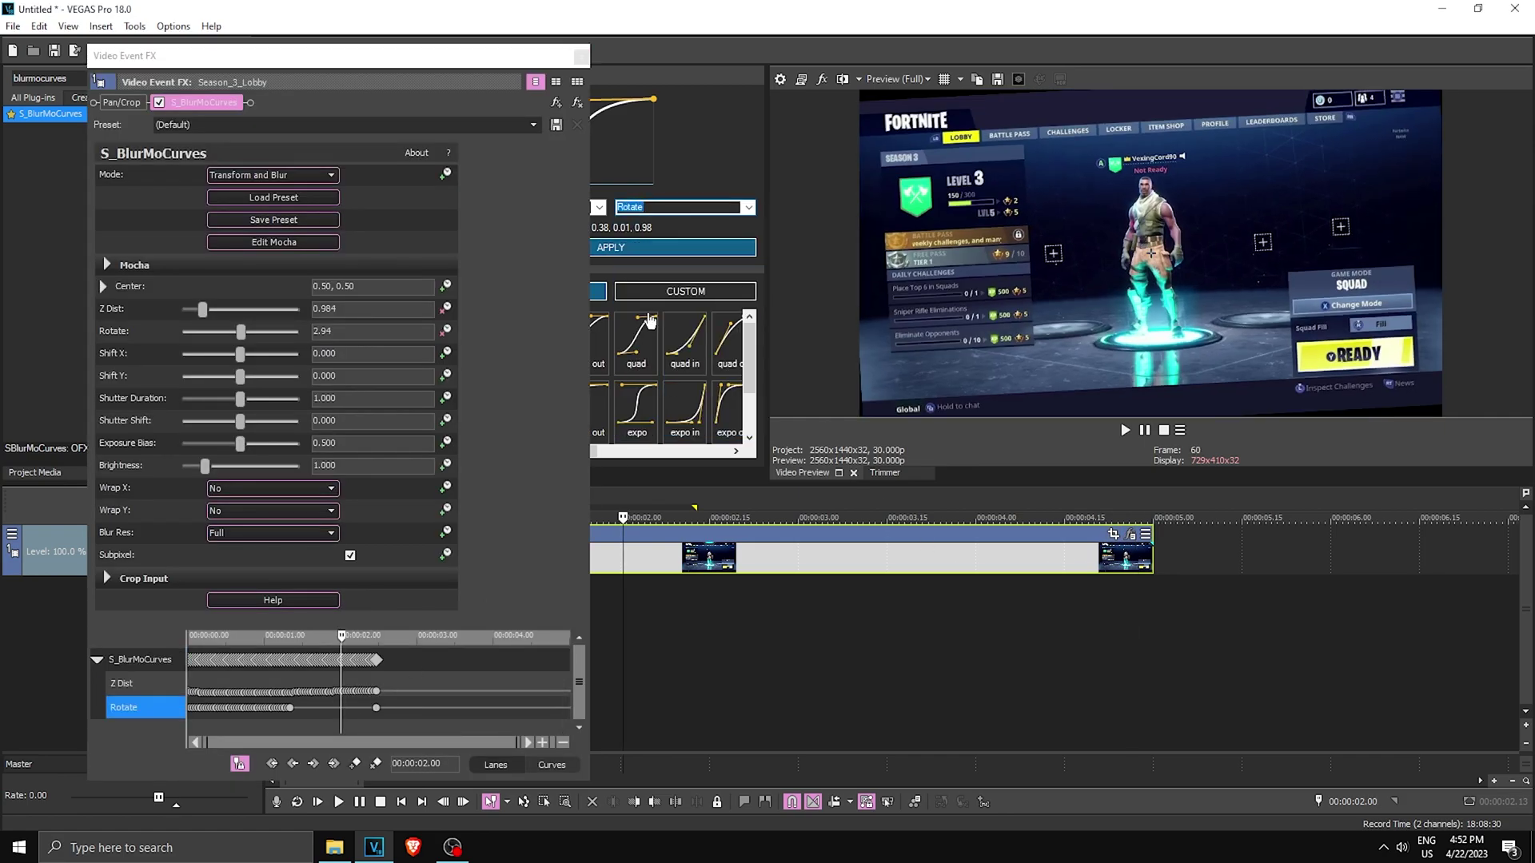
left_click(637, 249)
left_click(581, 55)
Clear the time selection and play the motion-blurred clip from the start
left_click_drag(792, 629, 138, 582)
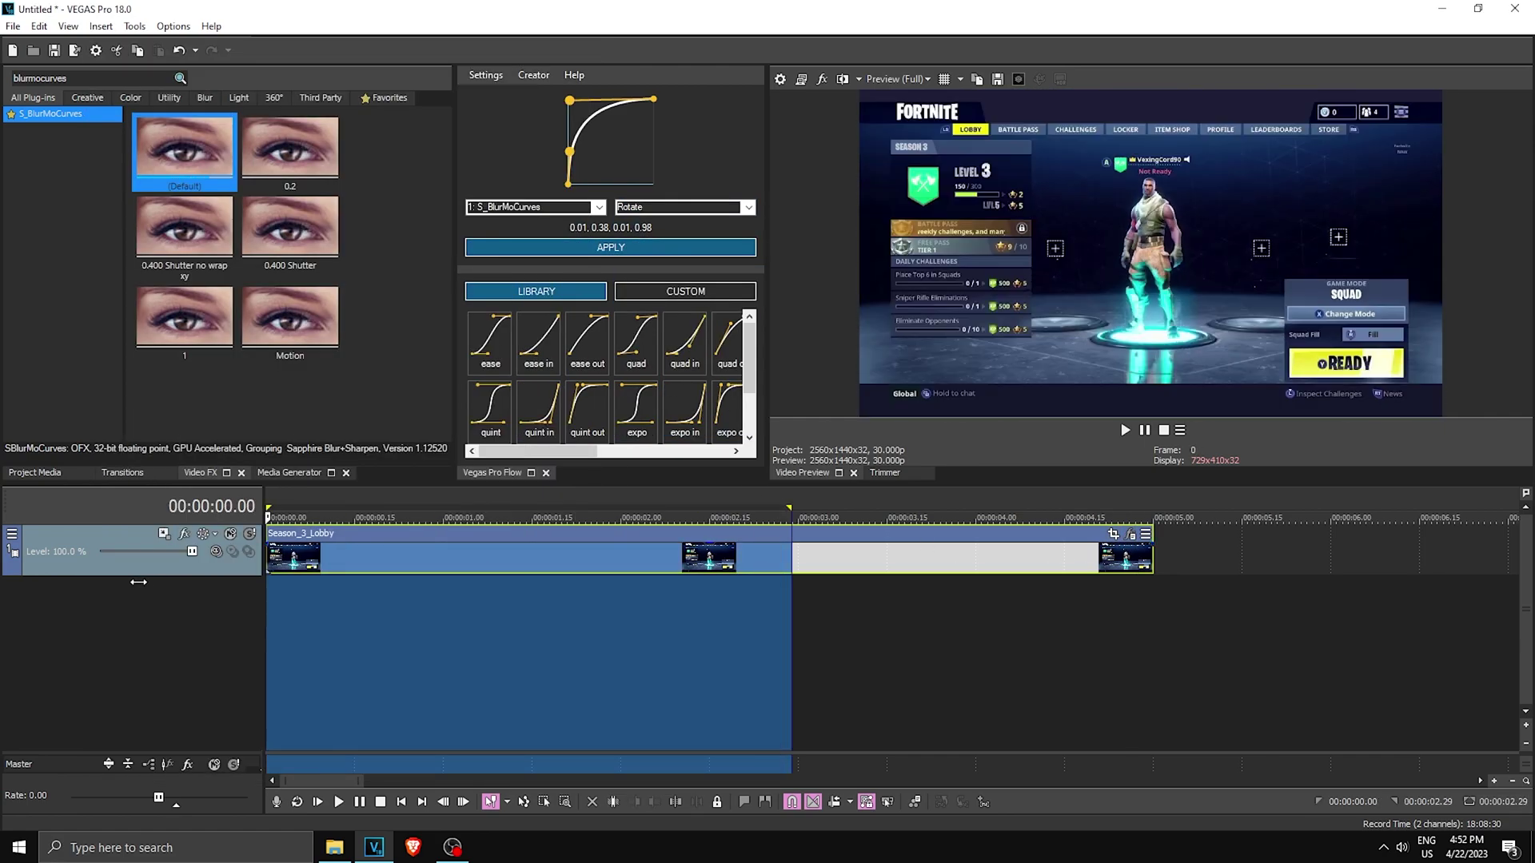
left_click(478, 625)
key("space")
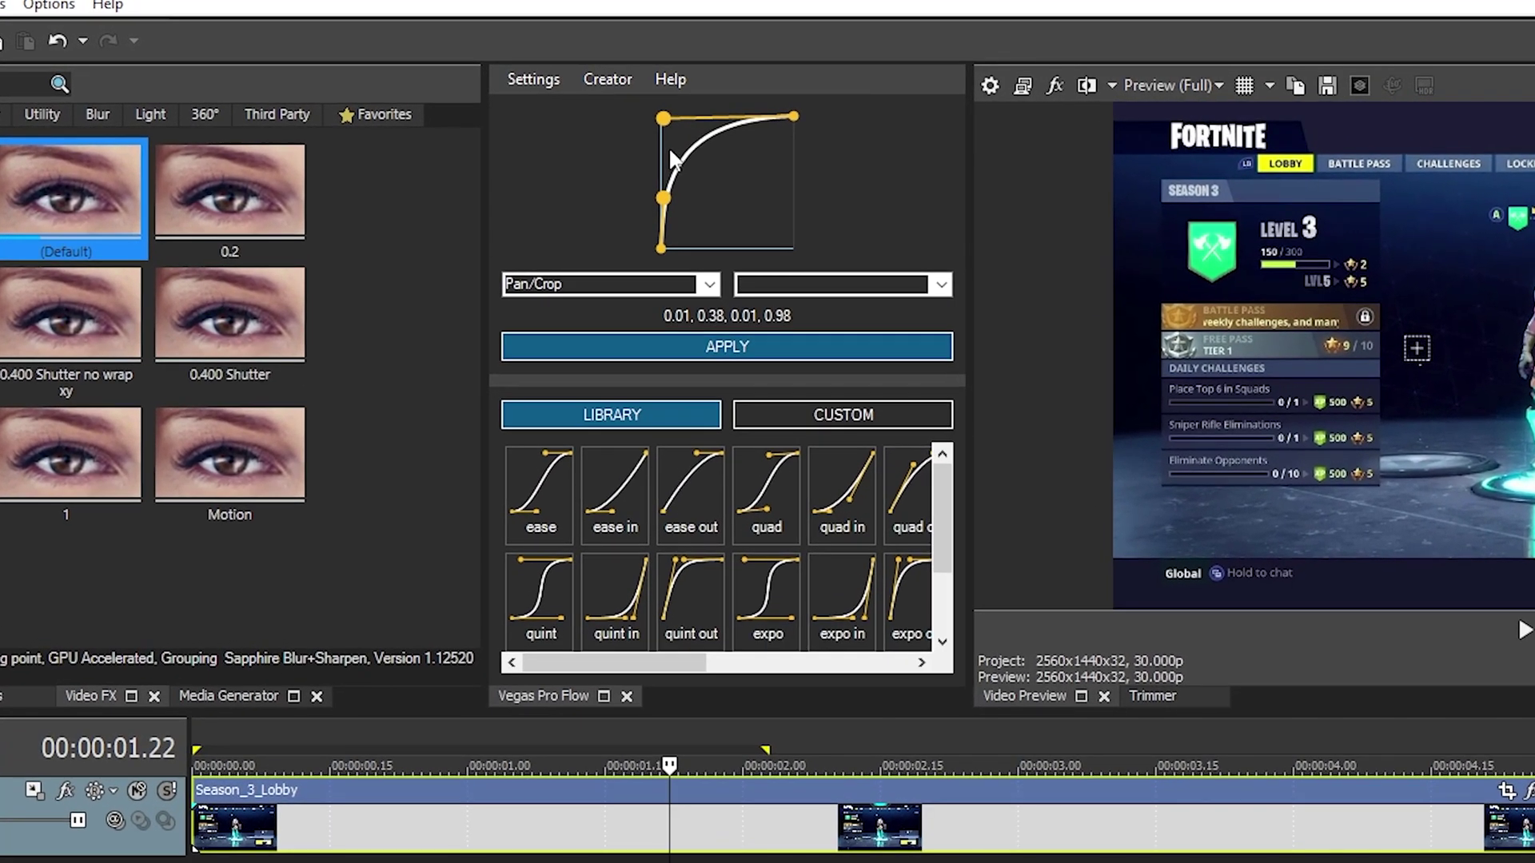
Add a new custom curve named 'name' (0.01, 0.38, 0.01, 0.98) in the Custom library
left_click(785, 419)
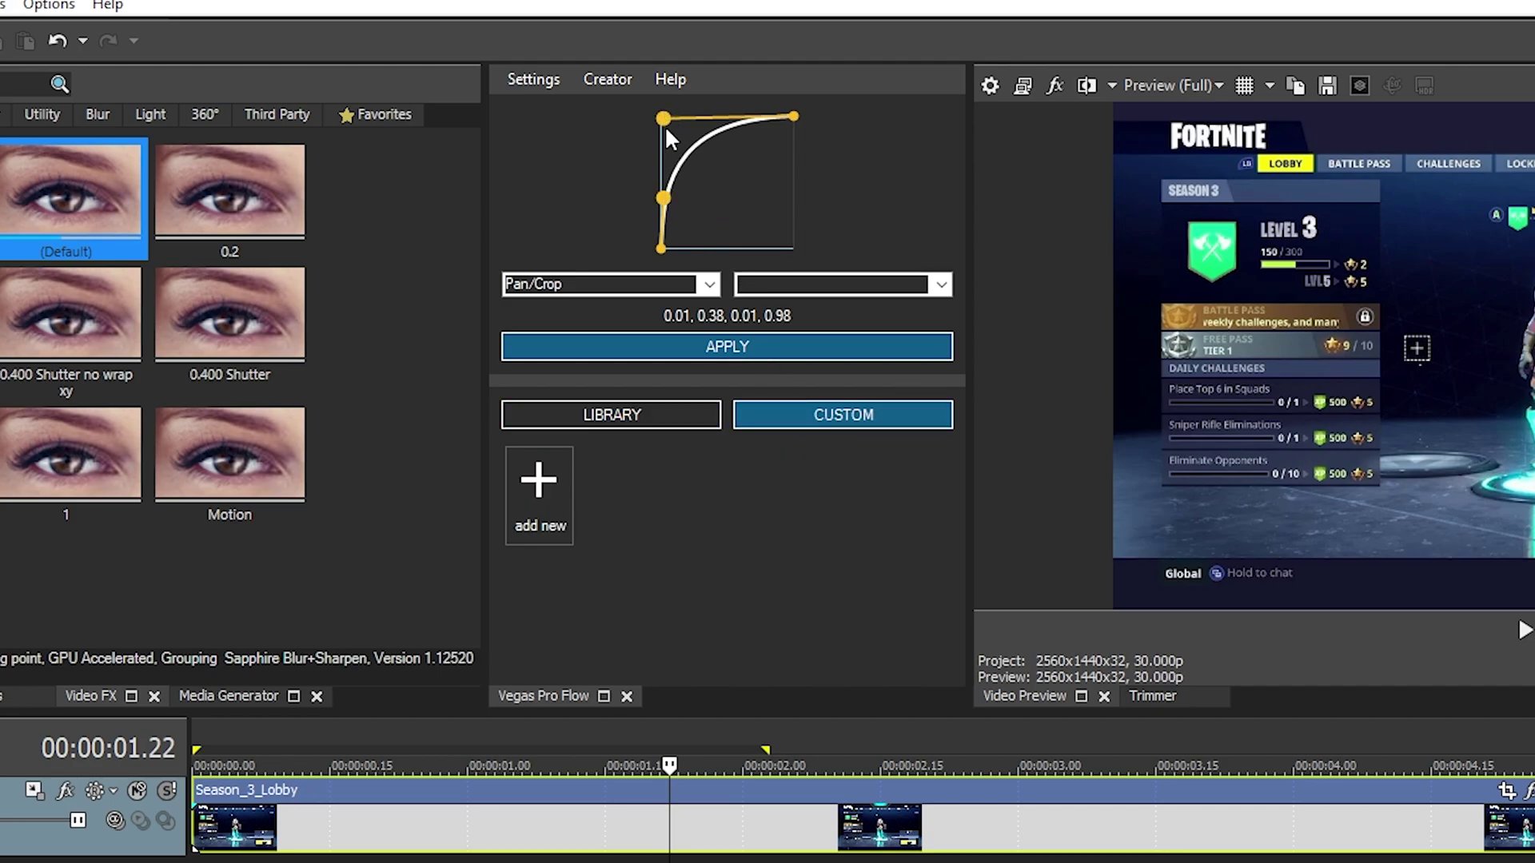
left_click(539, 488)
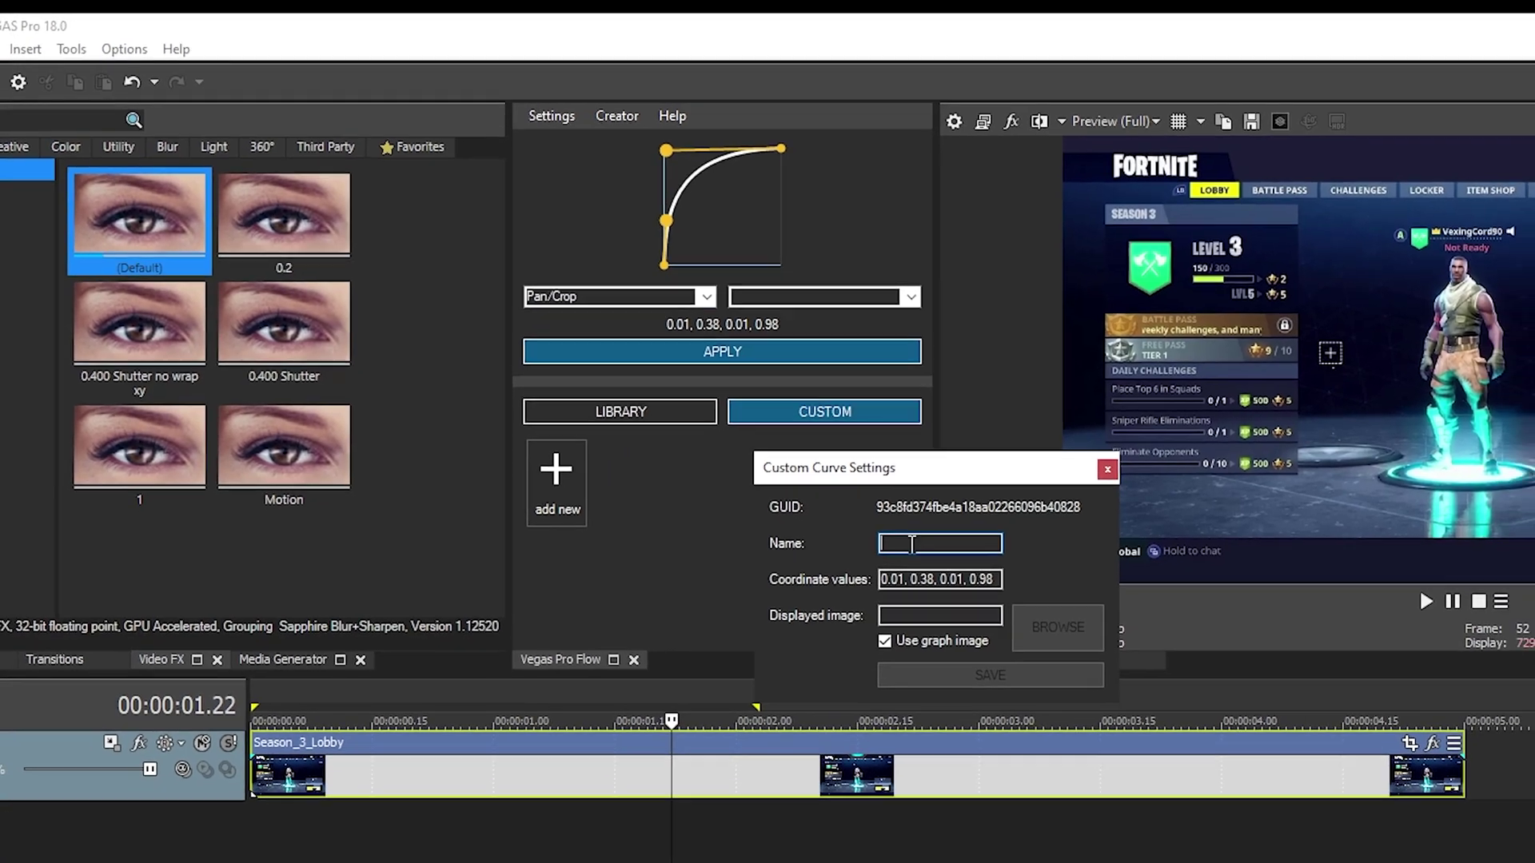
type("name")
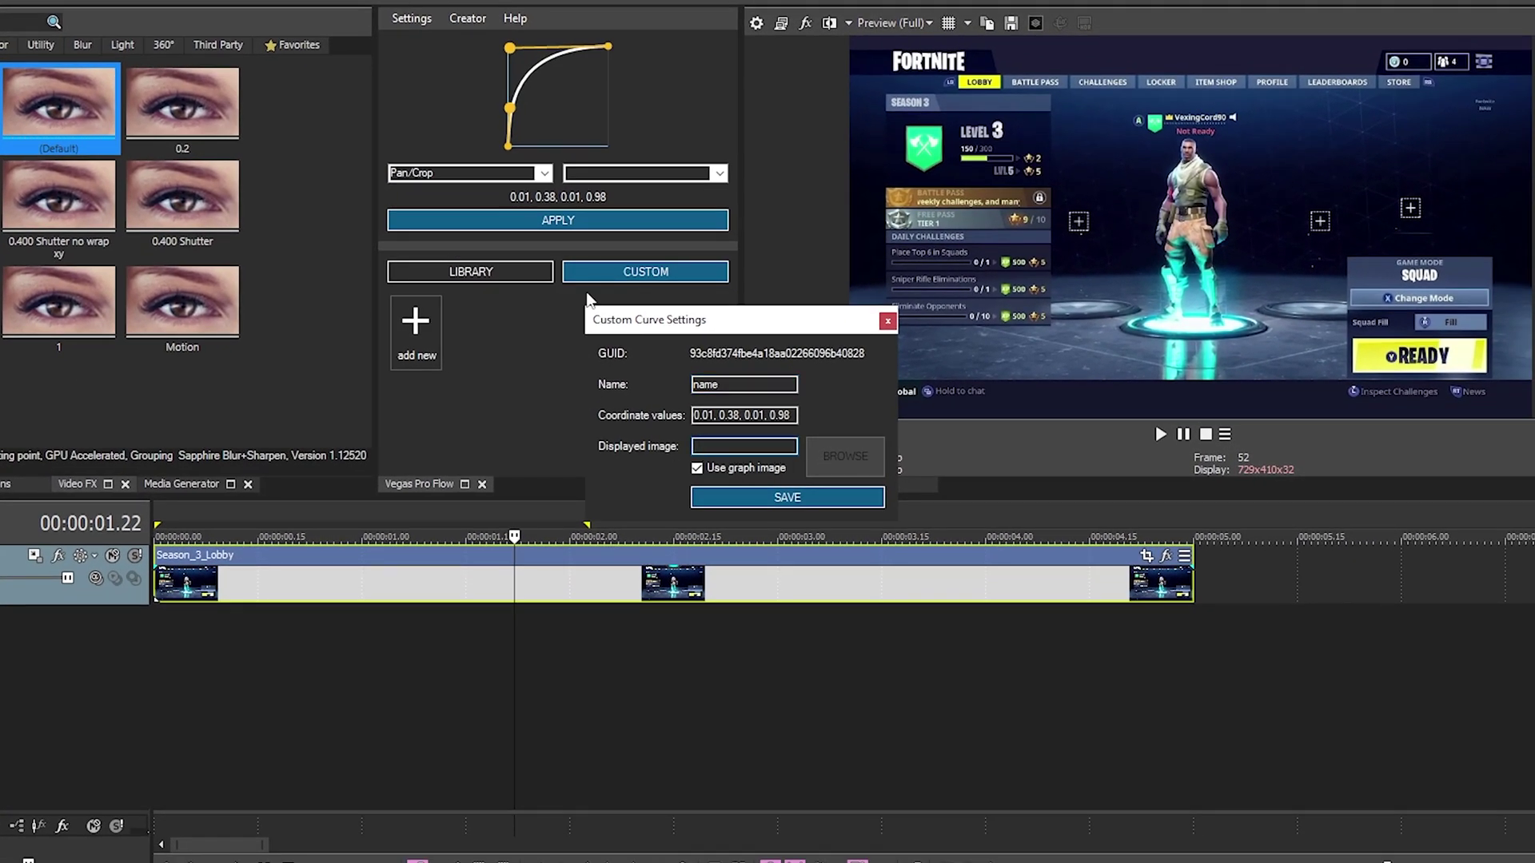
left_click(784, 502)
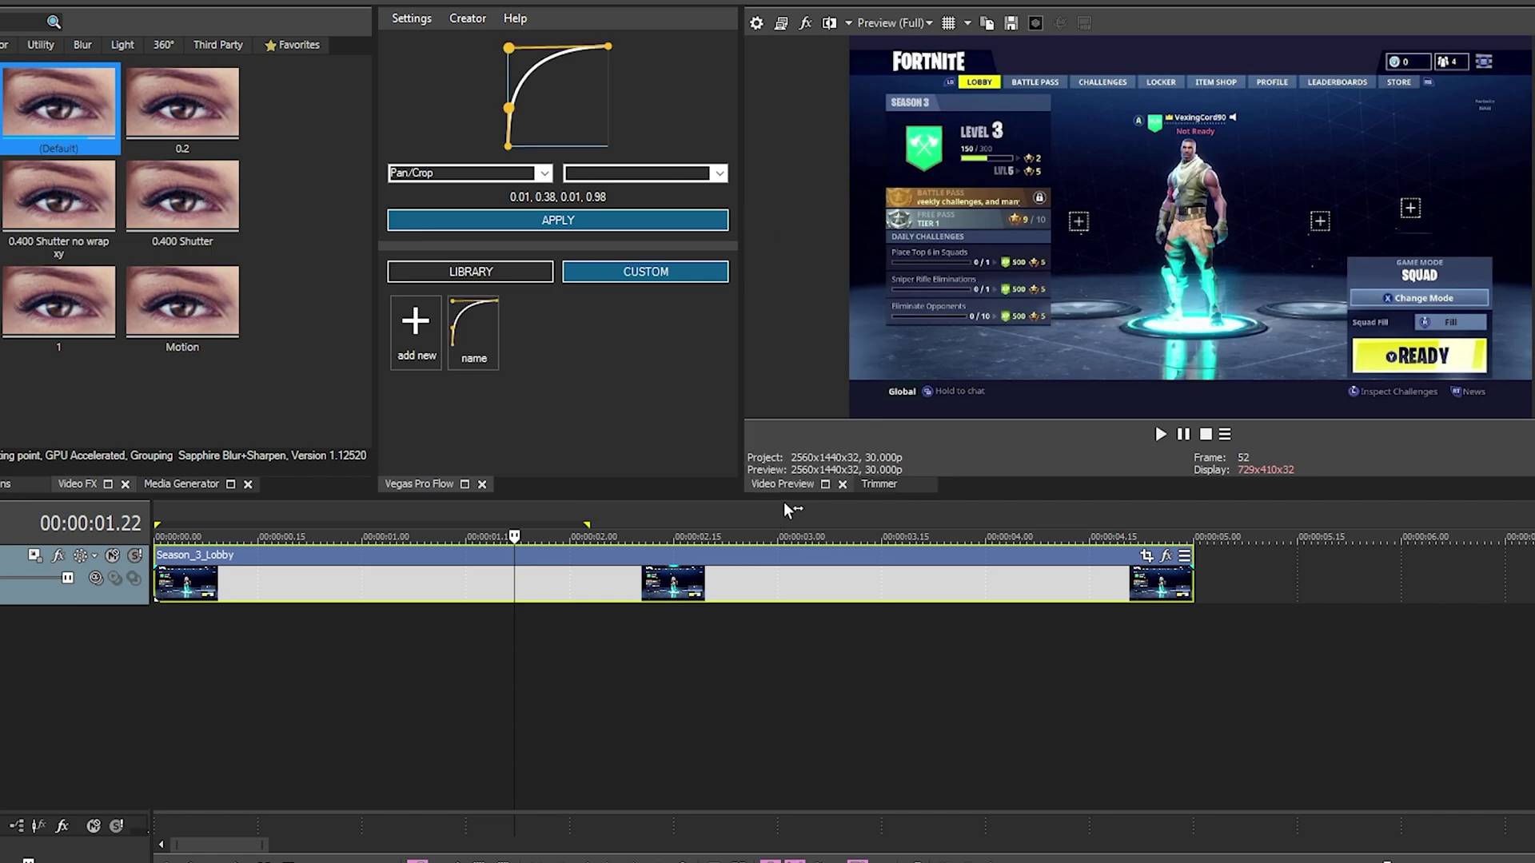